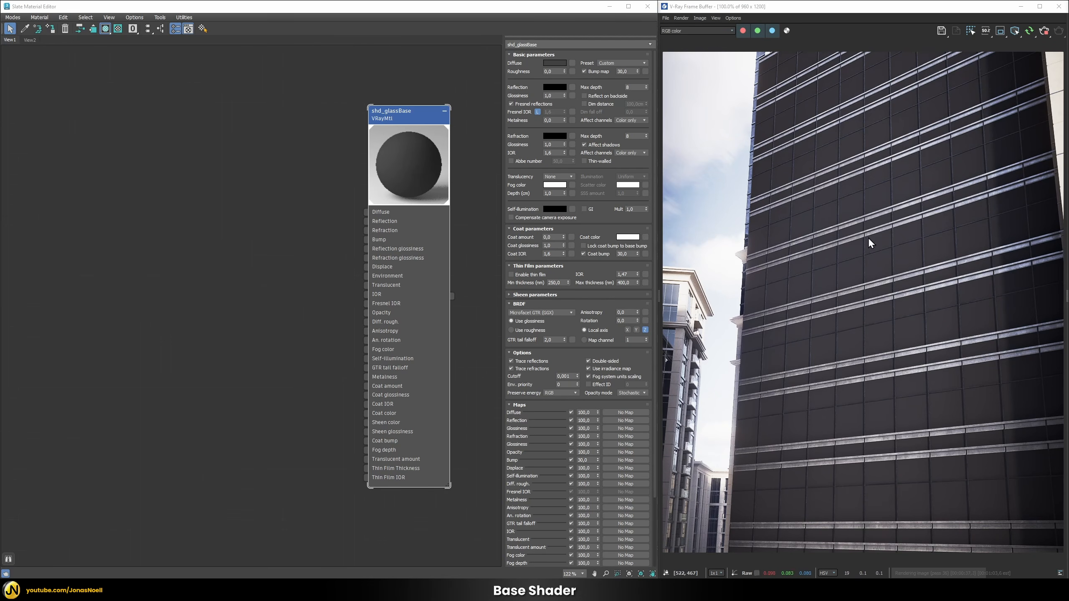
Set the reflection color of the shd_glassBase material to pure white (255)
left_click(552, 87)
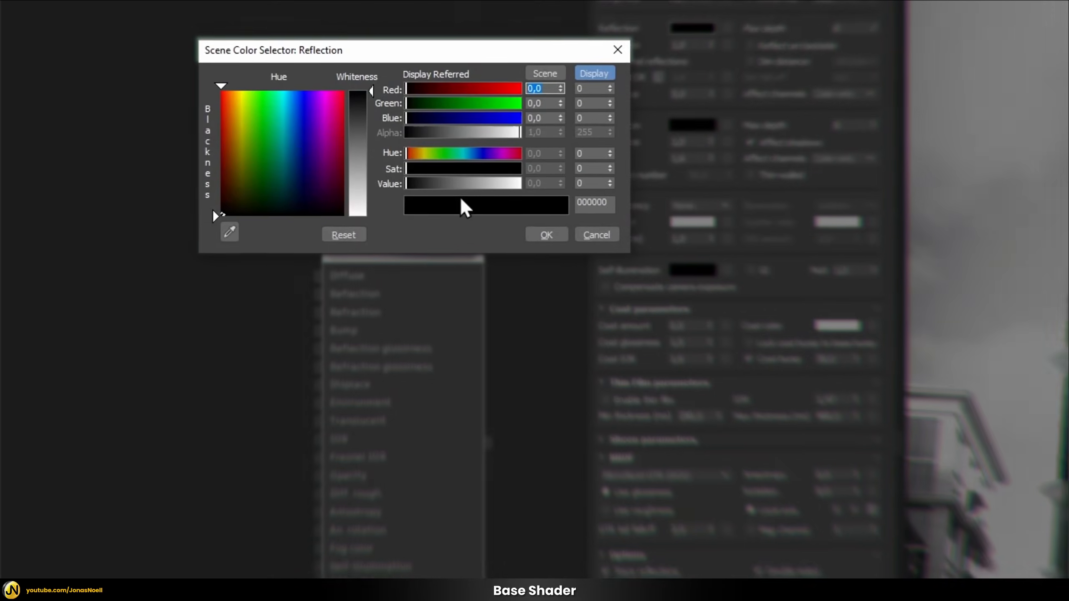
left_click_drag(441, 167, 568, 197)
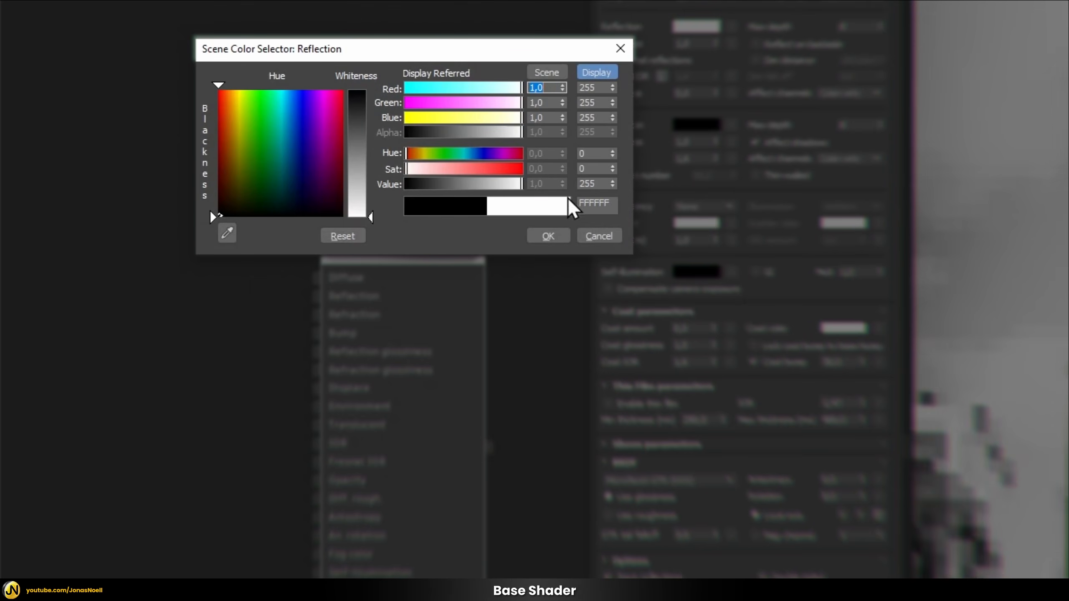
left_click(554, 239)
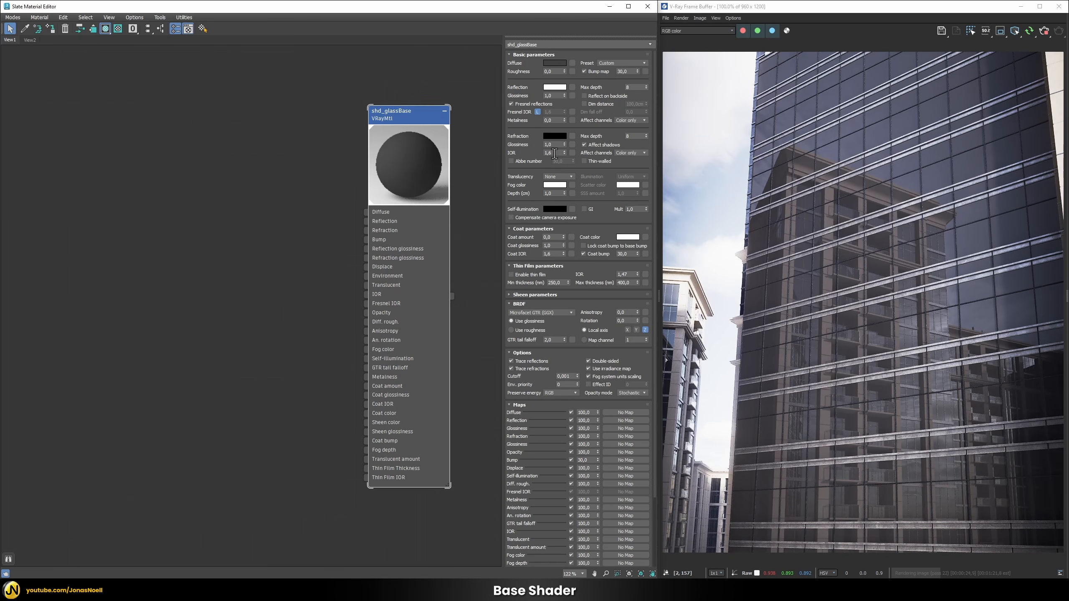
Set the shd_glassBase material's metalness to 1.0 and paste the copied blue-gray color into its diffuse color
double_click(554, 121)
type("1")
key("Return")
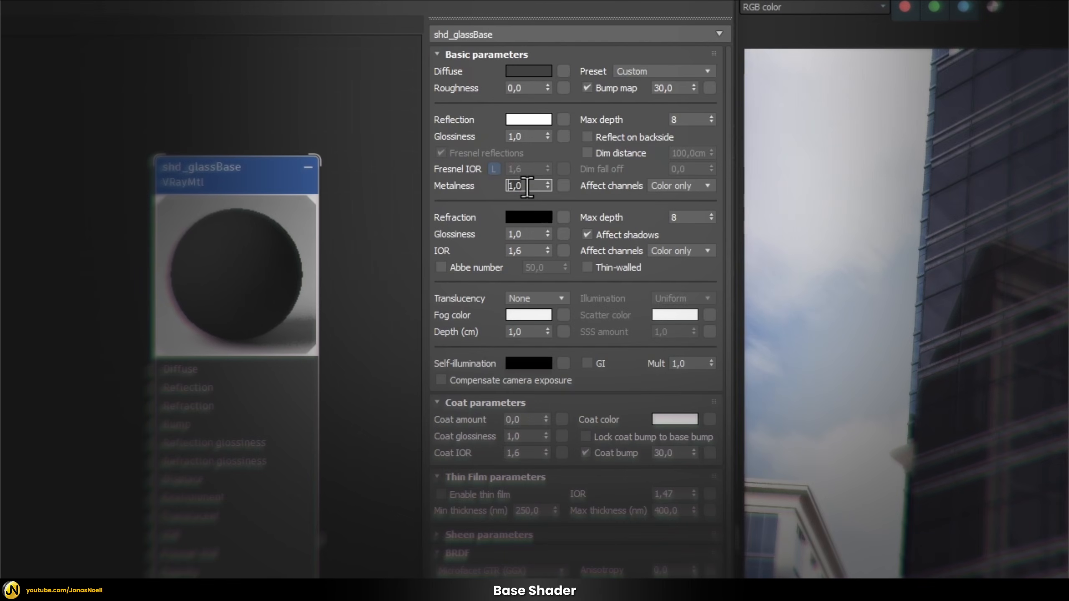
right_click(529, 73)
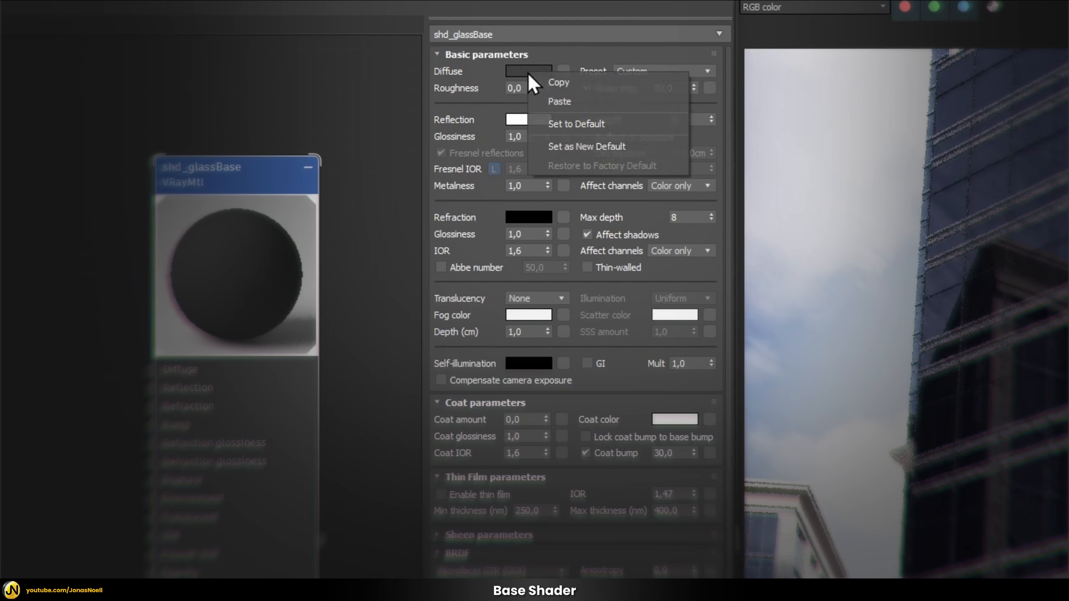
left_click(539, 101)
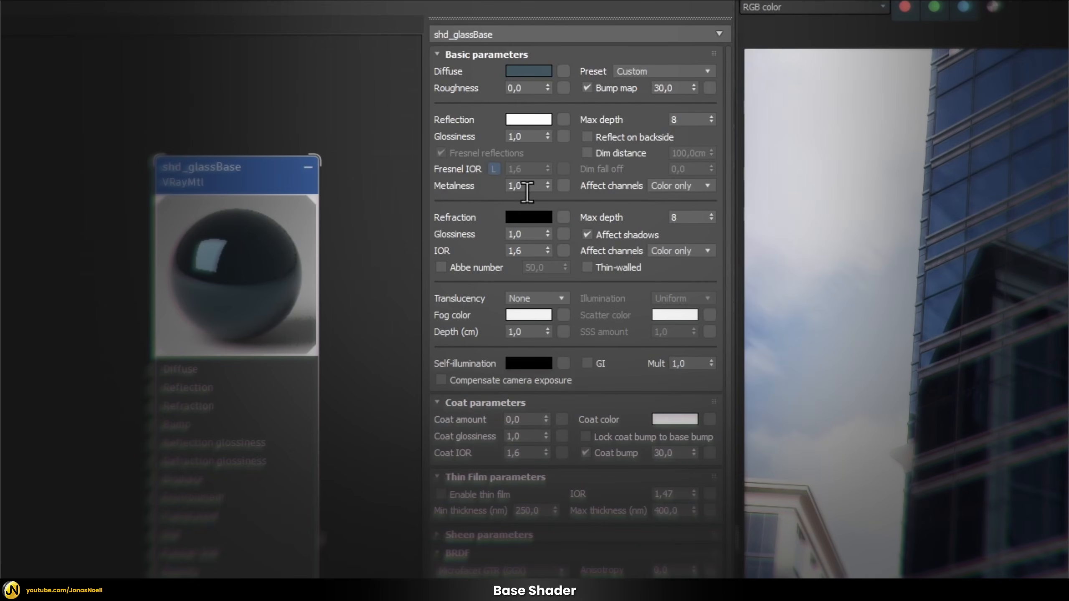
Try a metalness of 0.5 on the shd_glassBase material and settle on 0.75
left_click(527, 190)
type(",5")
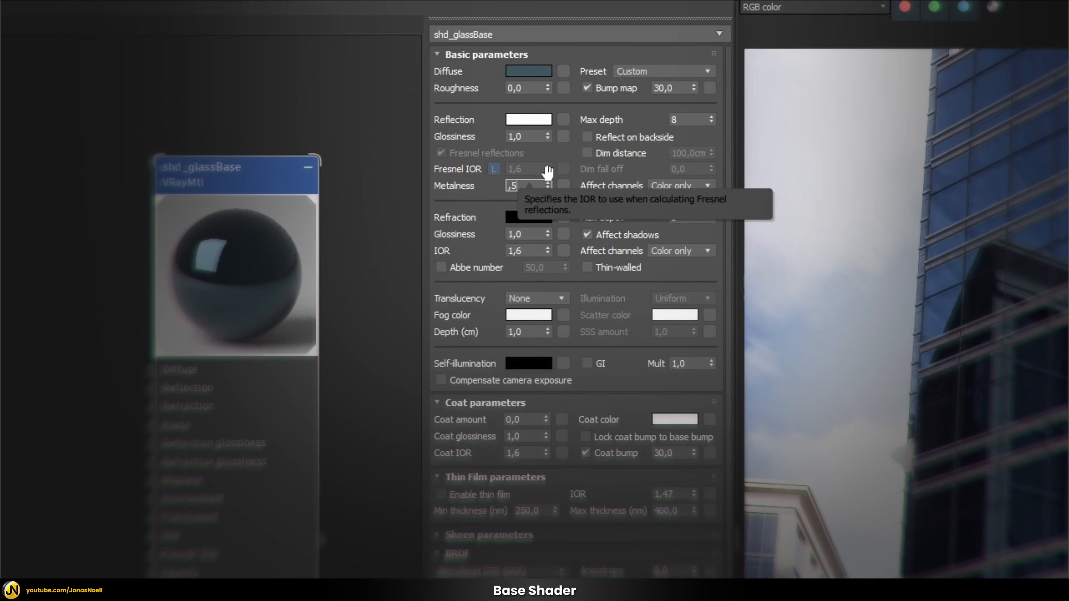
key("Return")
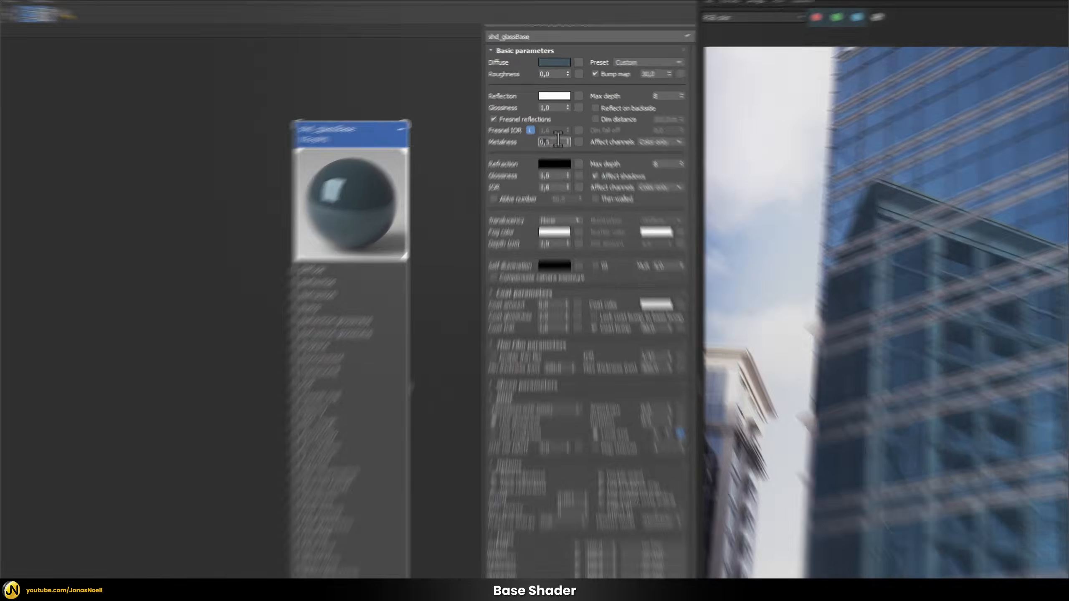
type(",7")
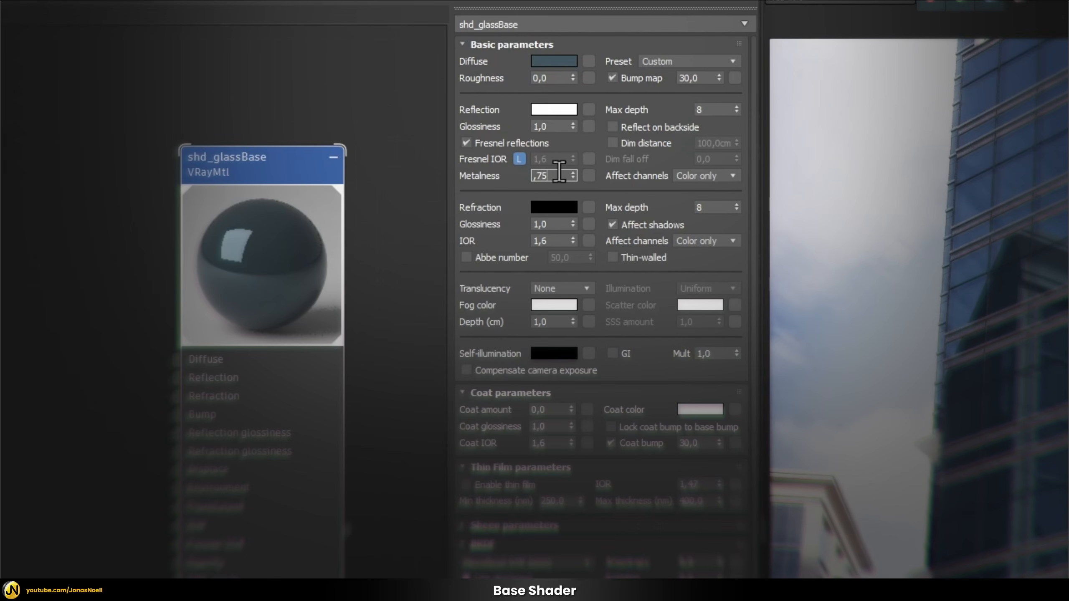
key("Return")
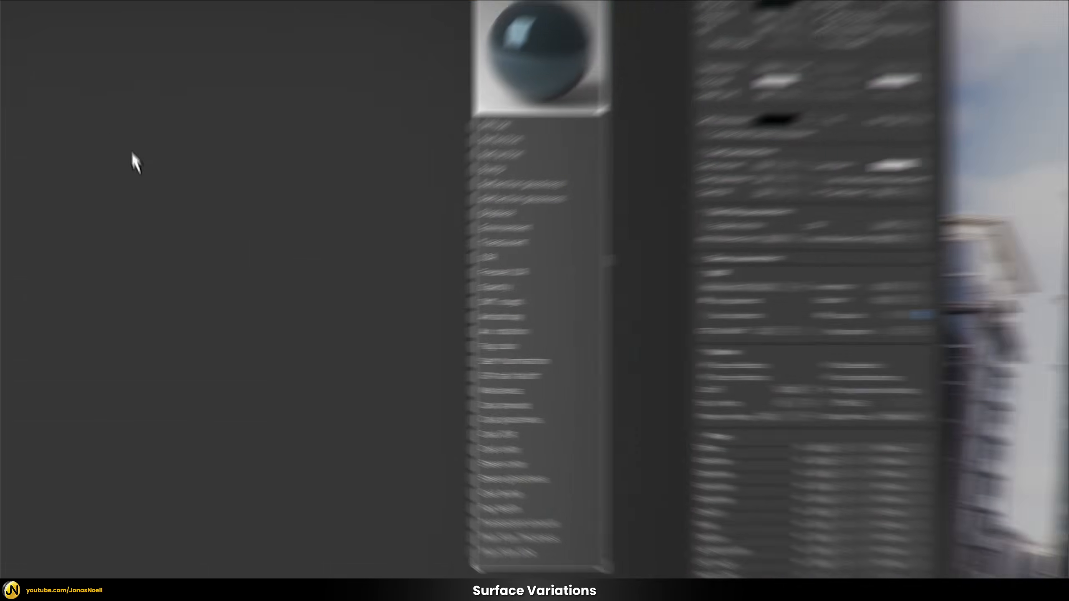
Add a VRayMultiSubTex map to the material graph and connect its output to the diffuse input of shd_glassBase
right_click(145, 228)
mouse_move(137, 130)
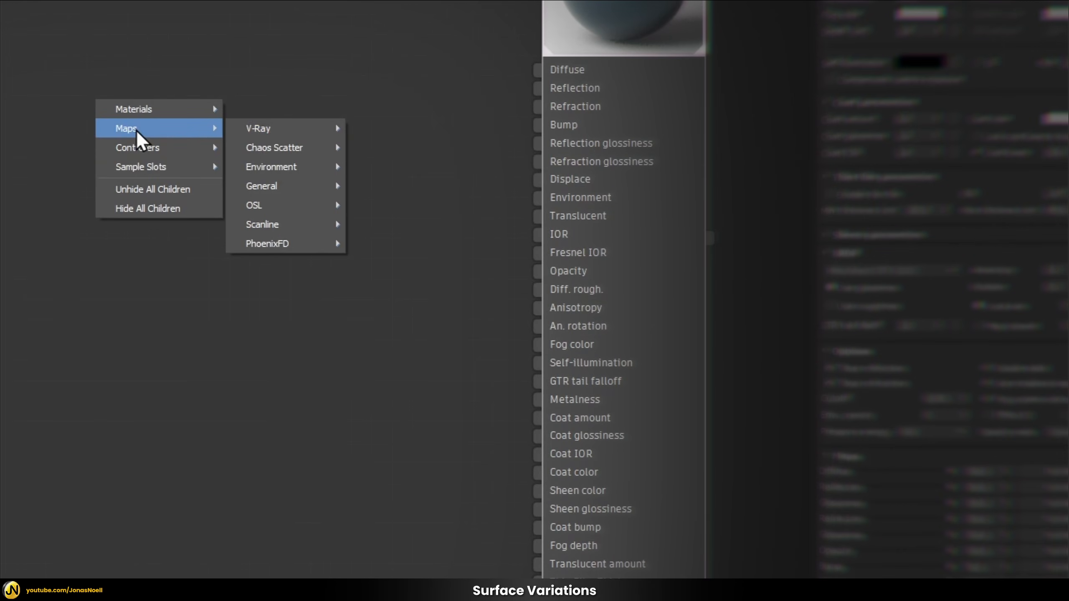
mouse_move(269, 132)
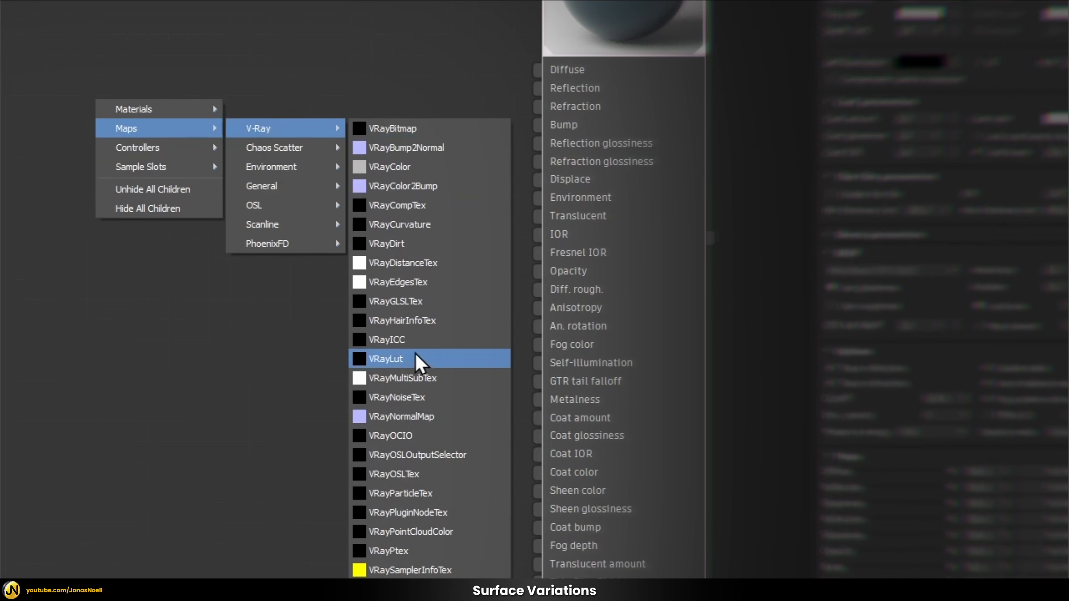
left_click(404, 379)
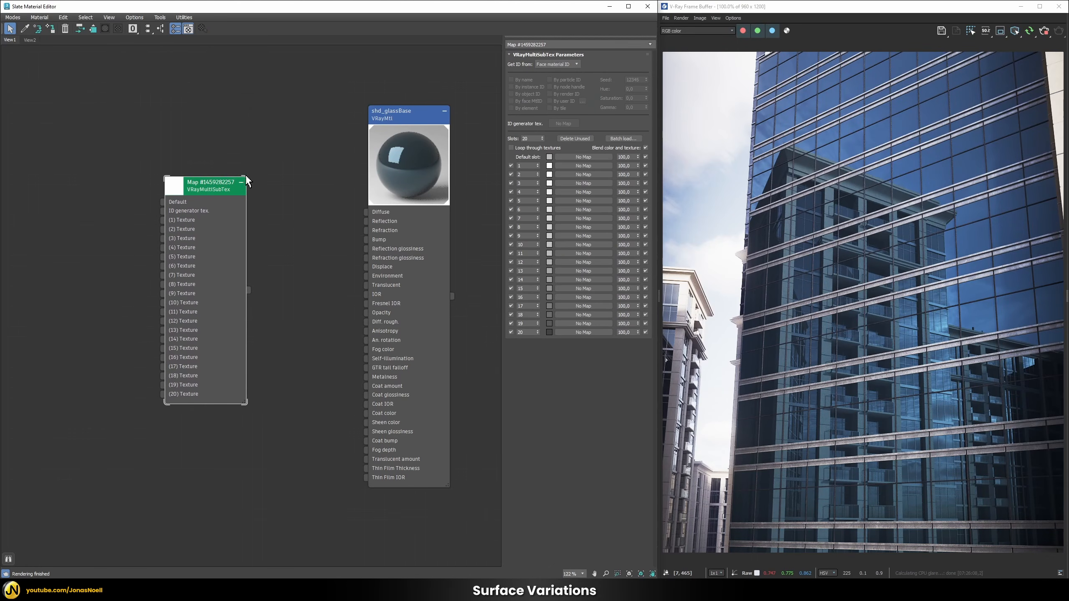
left_click_drag(252, 293, 369, 211)
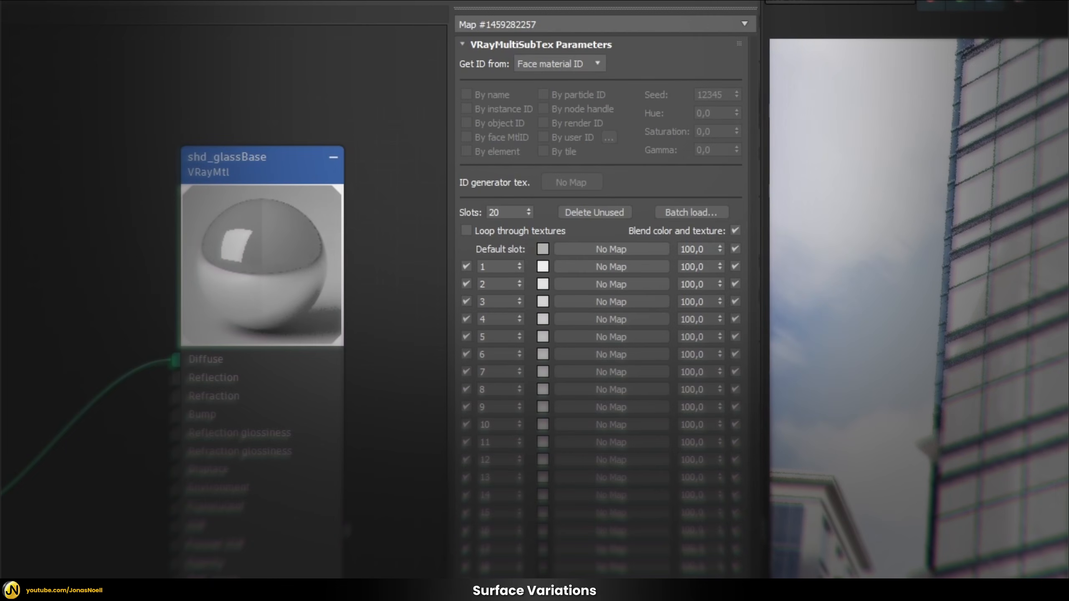
Make the VRayMultiSubTex map get its IDs from Random, varying by element
left_click(564, 64)
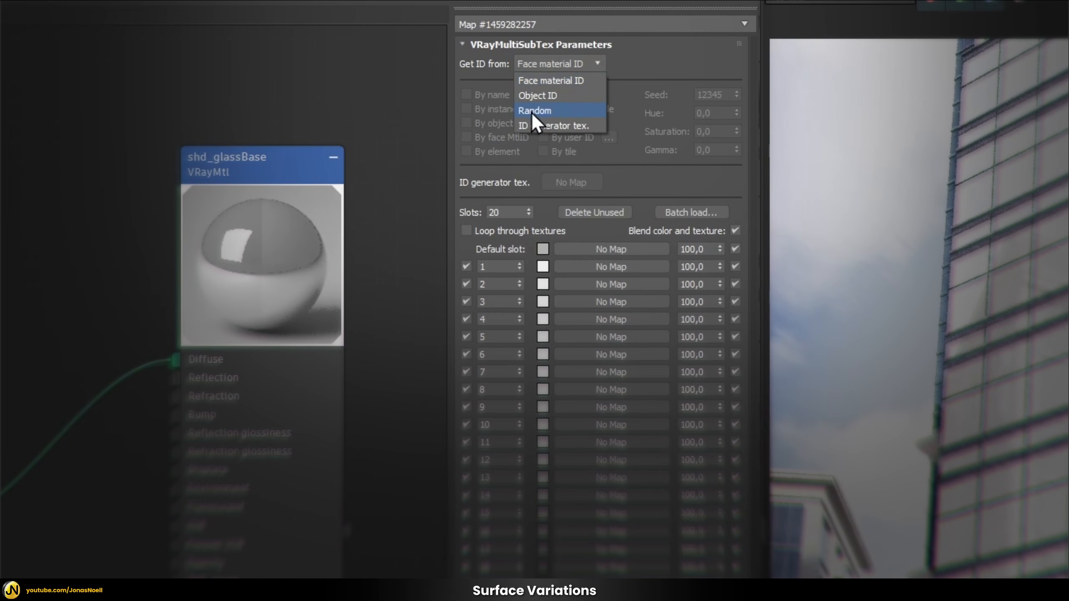
left_click(547, 110)
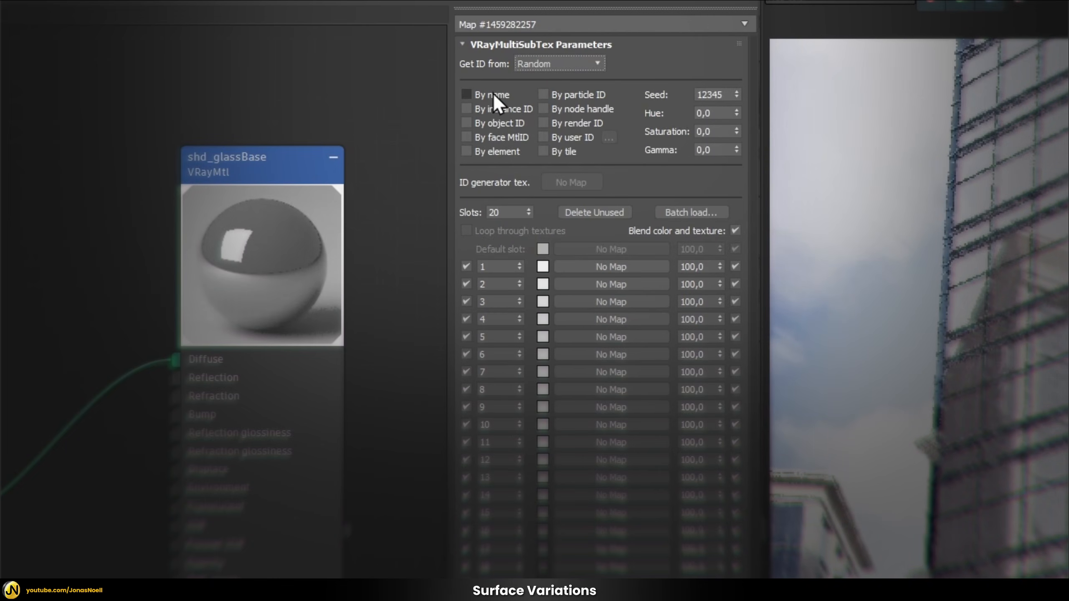
left_click(496, 152)
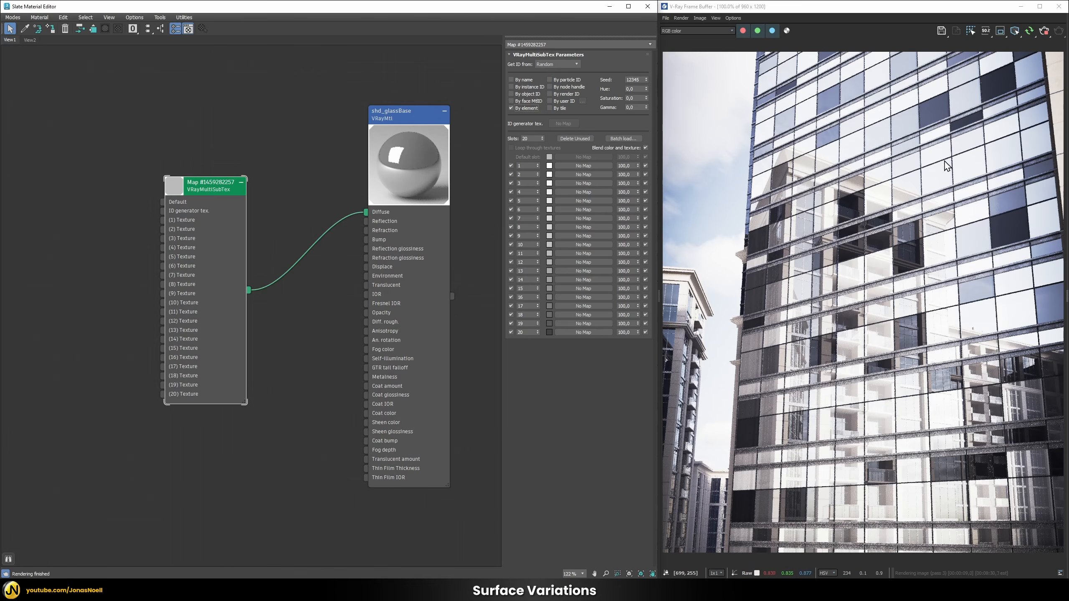
Set the diffuse map amount of the shd_glassBase material to 25
double_click(416, 112)
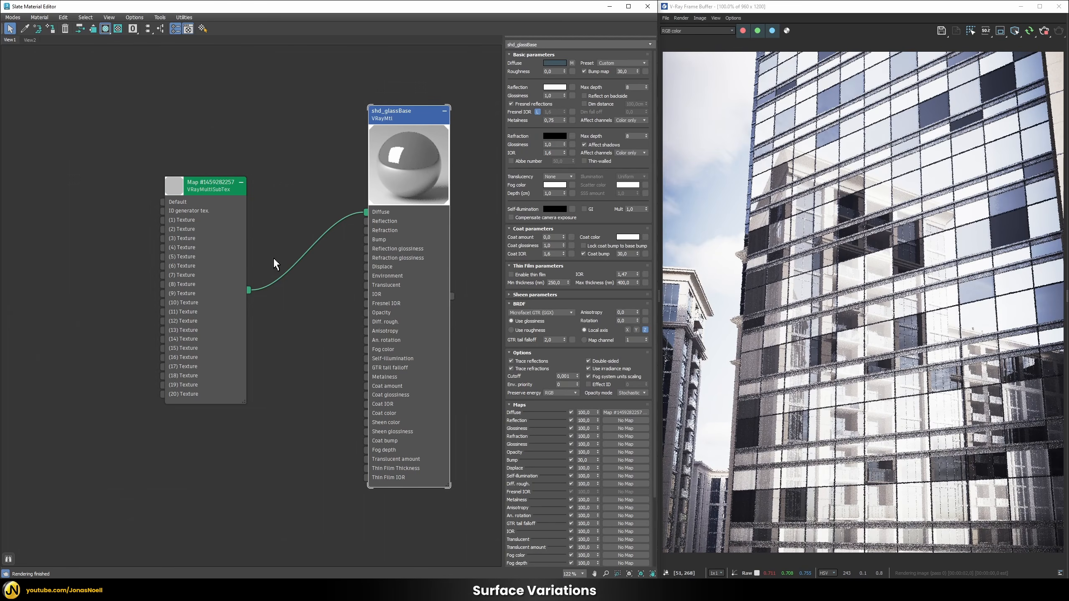
left_click(587, 413)
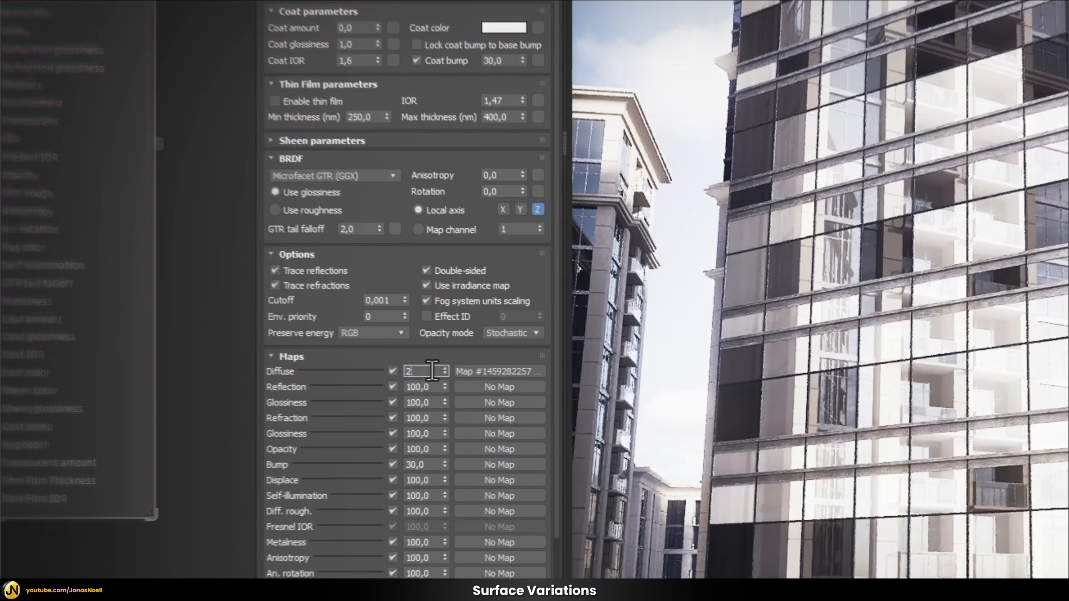
type("25")
key("Return")
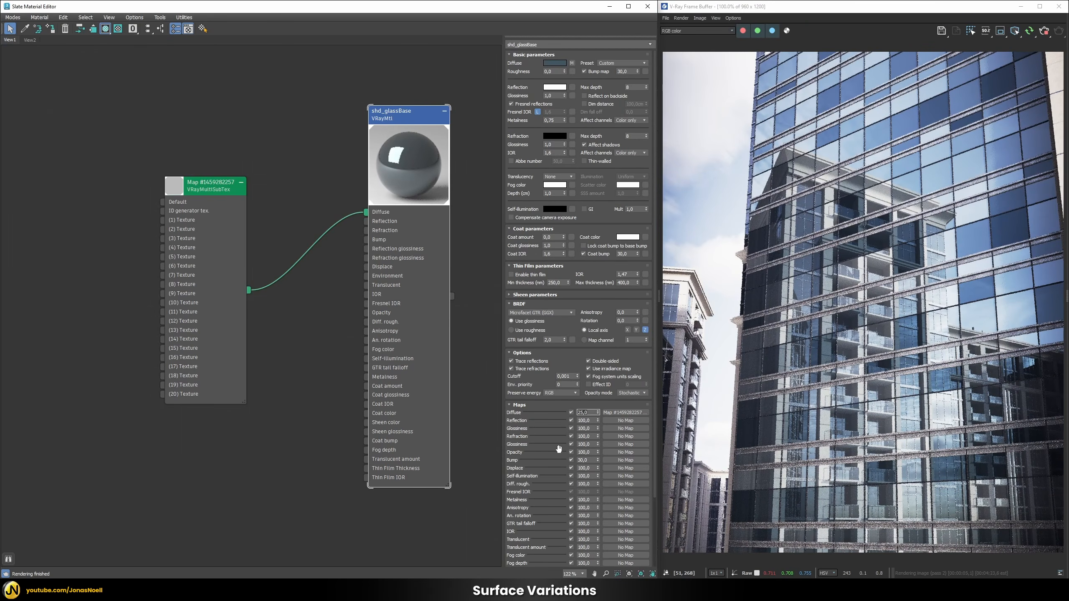
key("Return")
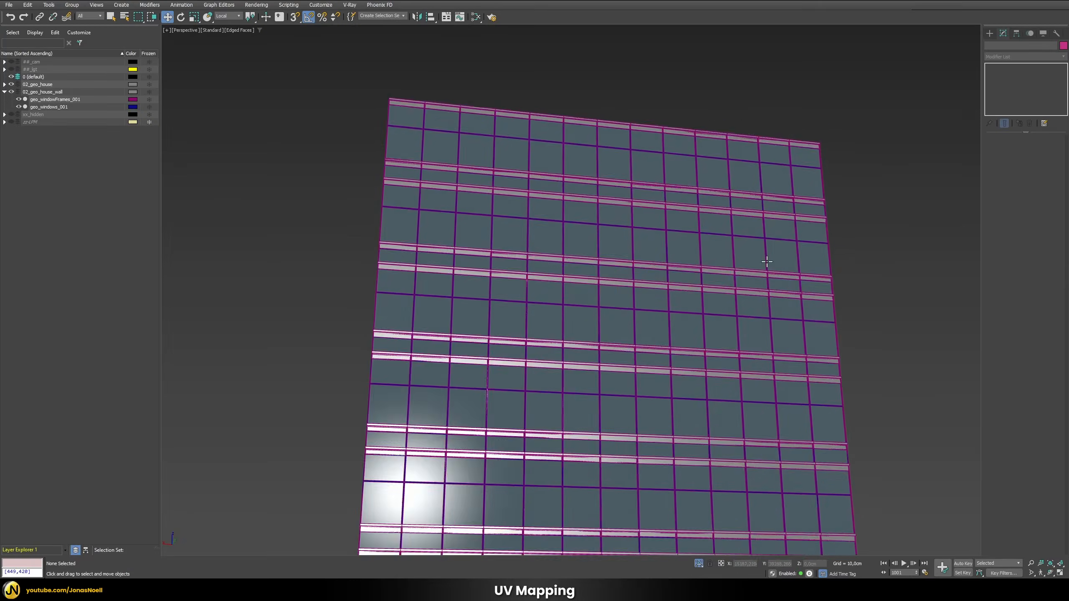
Hide the geo_windowFrames_001 object covering the window panes and turn off the edged-faces display in the perspective viewport
middle_click_drag(753, 258, 625, 213, "alt")
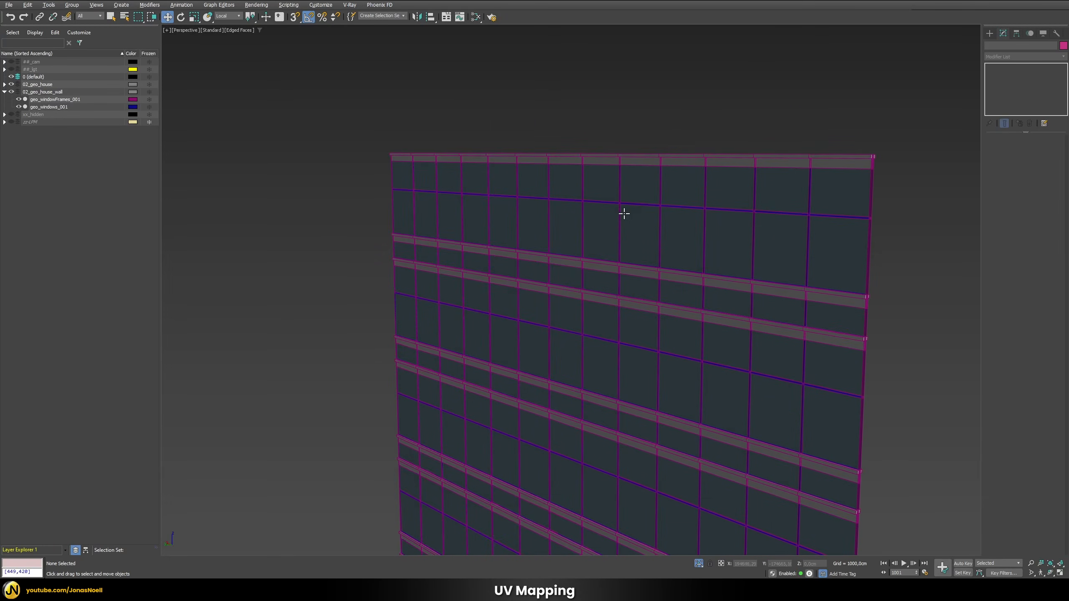
left_click(646, 157)
right_click(646, 156)
left_click(706, 130)
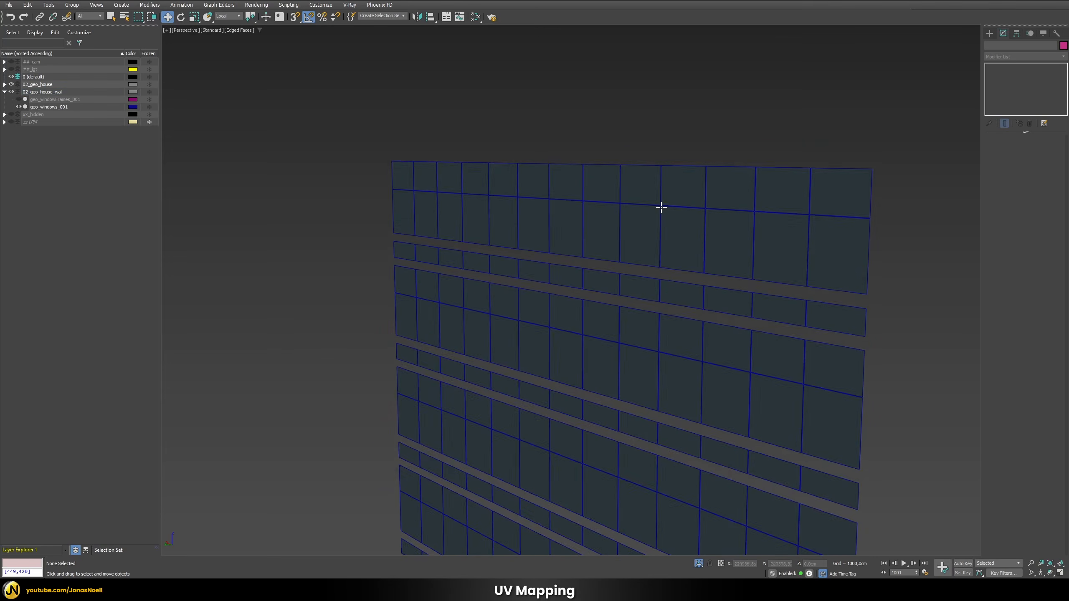
mouse_move(660, 206)
middle_mouse_down("alt")
mouse_move(797, 207)
mouse_move(672, 180)
middle_mouse_up("alt")
key("F4")
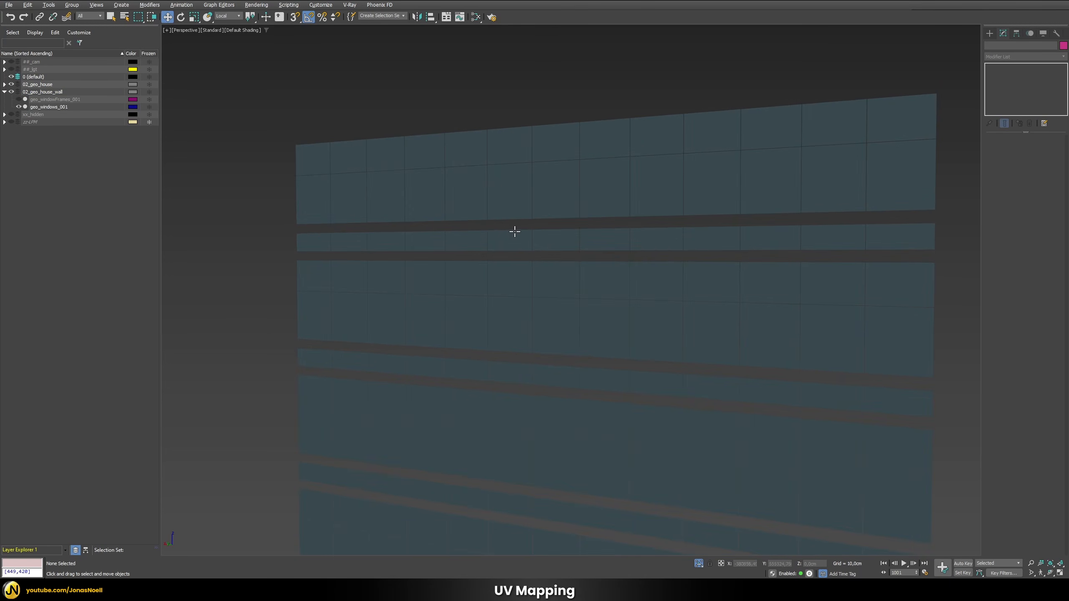
Examine the individual panes of the window wall geometry from several angles and up close
middle_click_drag(515, 231, 450, 257, "alt")
middle_click_drag(707, 199, 577, 173, "alt")
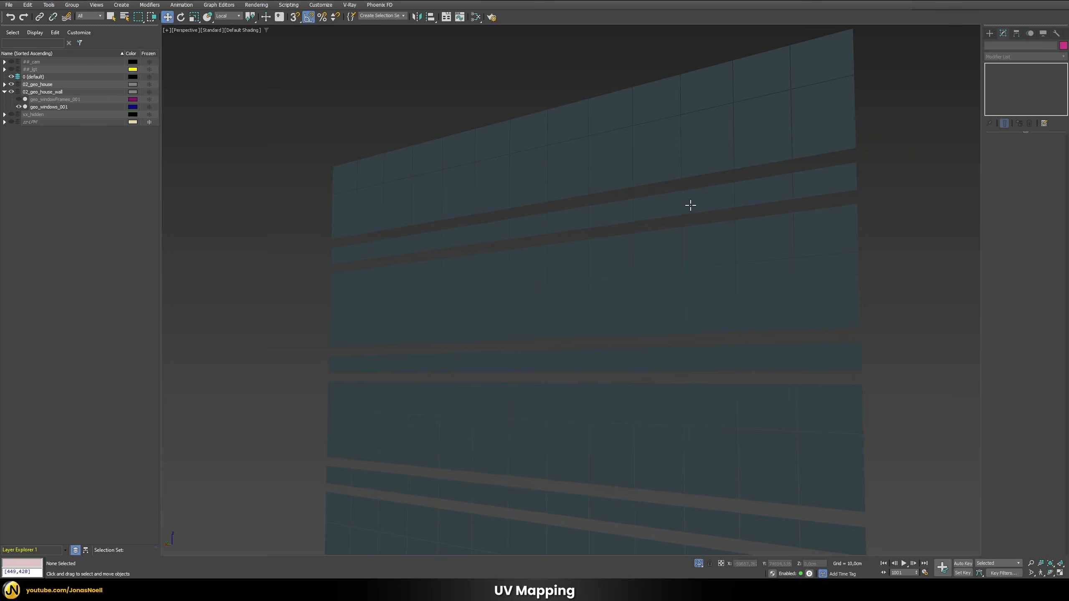
middle_click_drag(690, 205, 660, 151, "alt")
left_click(653, 148)
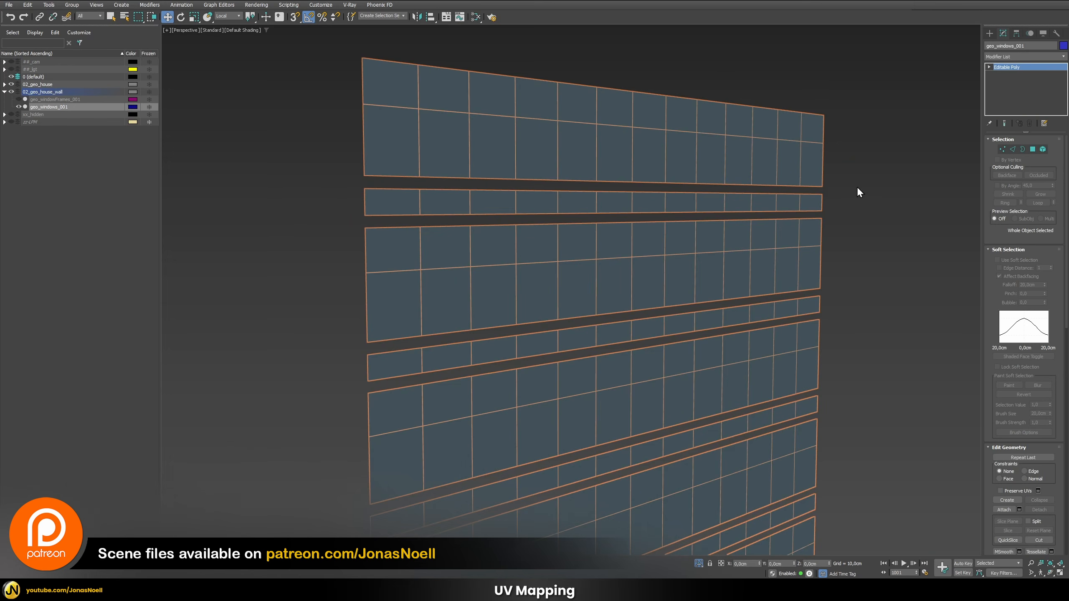
left_click(913, 160)
scroll(775, 194, "up", 8)
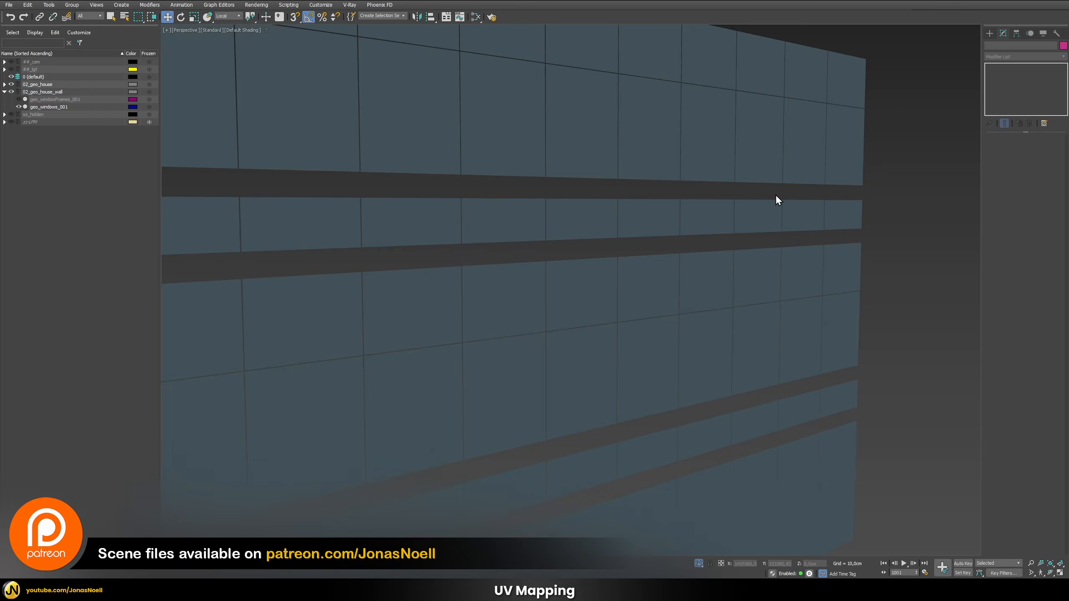
middle_click_drag(739, 233, 745, 213, "alt")
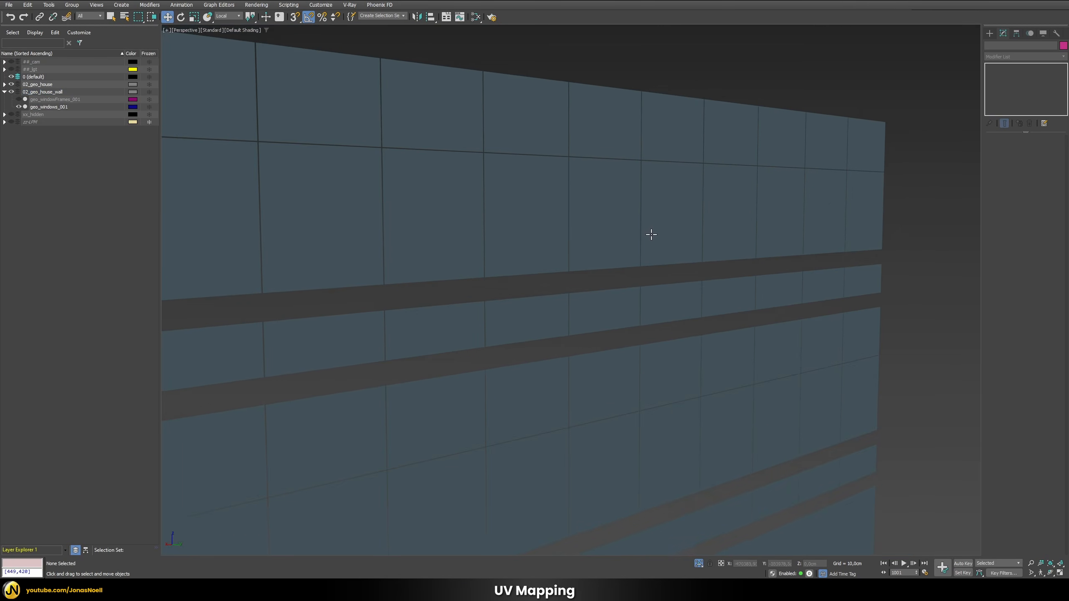
middle_click_drag(605, 245, 755, 228)
scroll(709, 234, "down", 2)
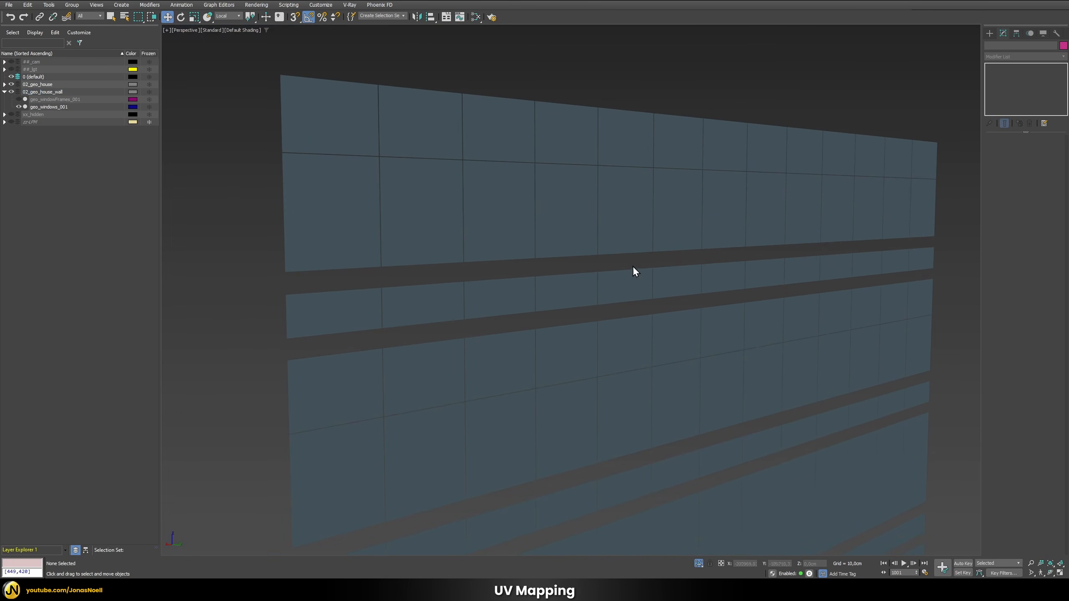
middle_click_drag(633, 265, 639, 234)
Add a UVW Map modifier to geo_windows_001 and set its mapping type to Face
left_click(708, 186)
left_click(1014, 57)
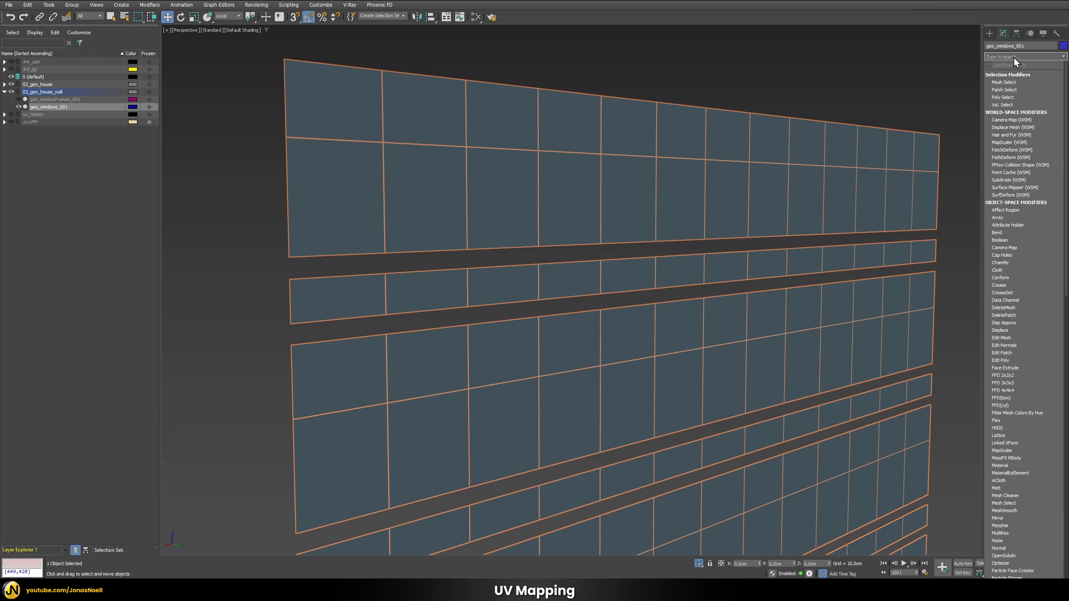
type("uvw")
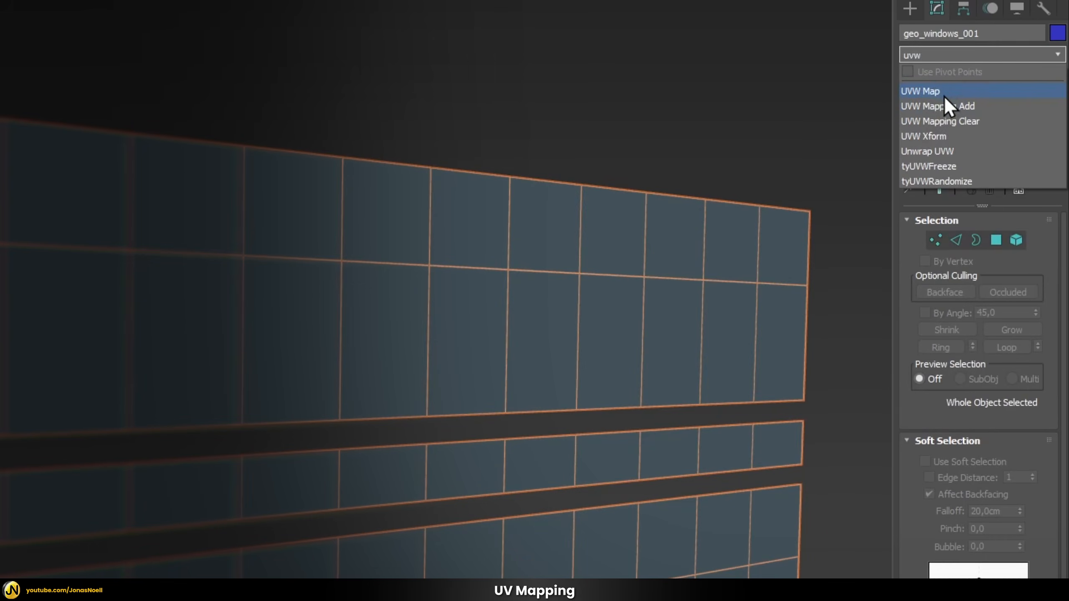
left_click(944, 95)
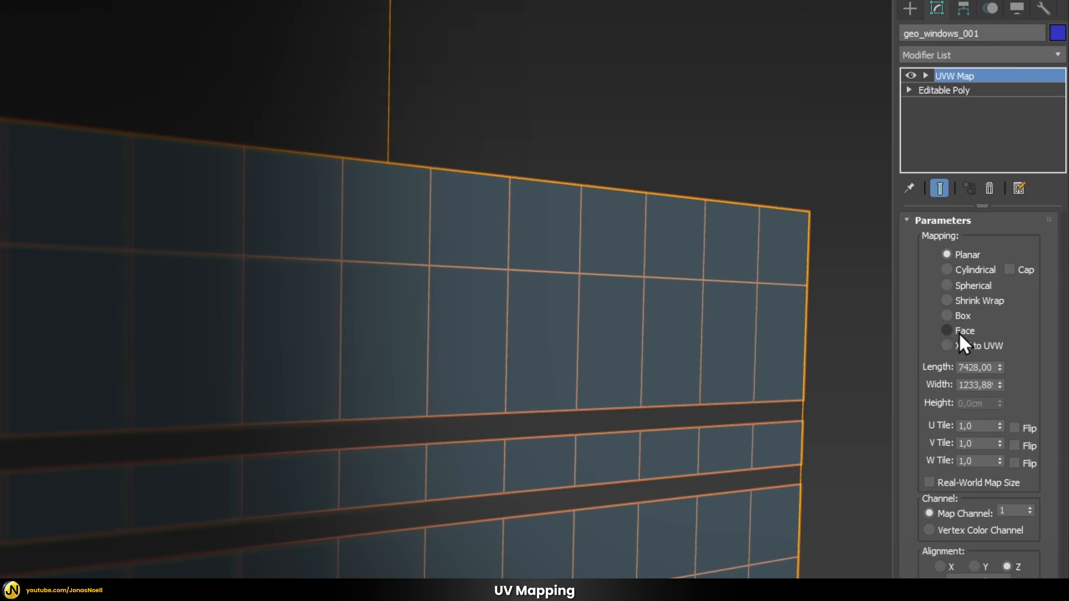
left_click(947, 331)
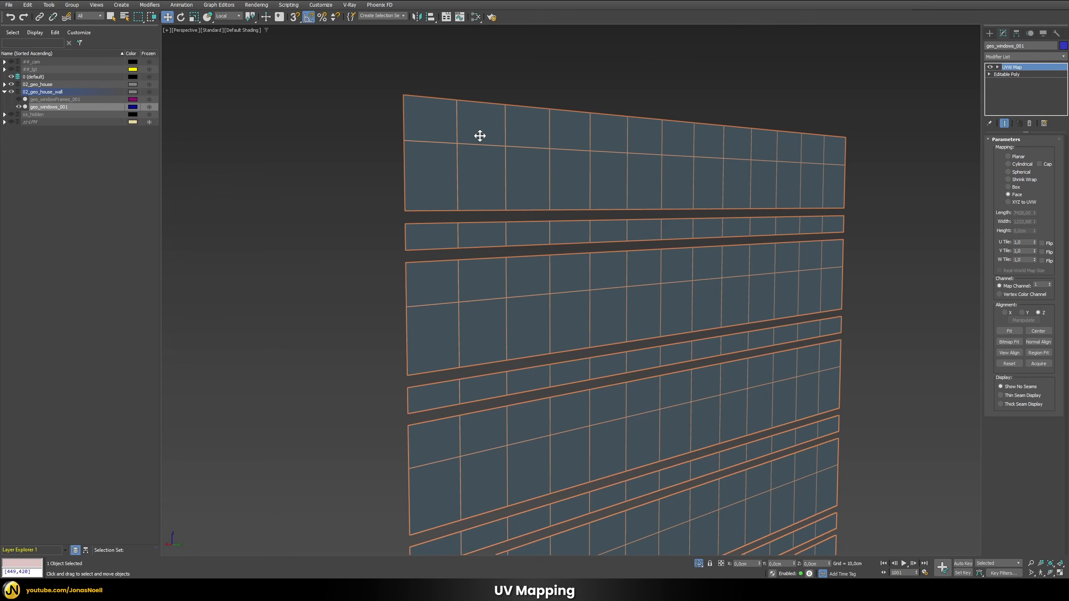
middle_click_drag(496, 168, 531, 159)
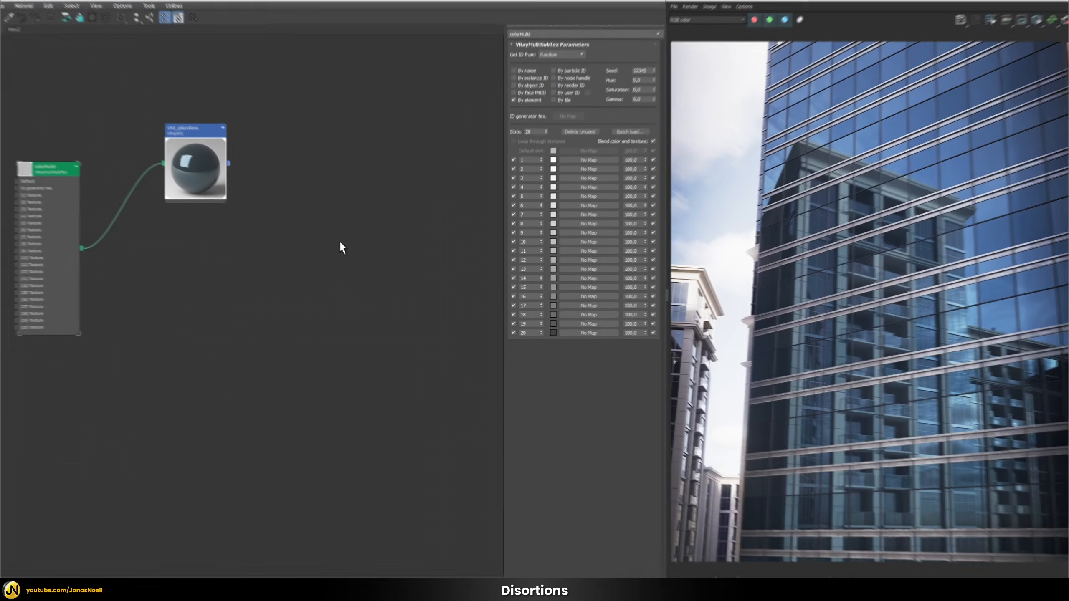
Create a VRayBumpMtl material and connect shd_glassBase as its base material
right_click(343, 245)
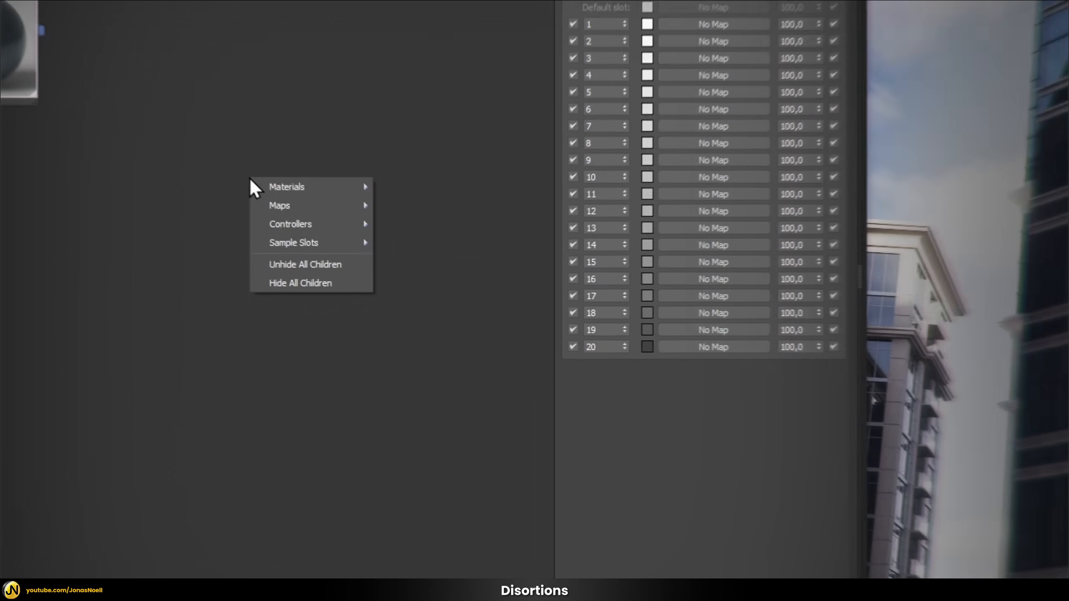
mouse_move(354, 248)
mouse_move(417, 183)
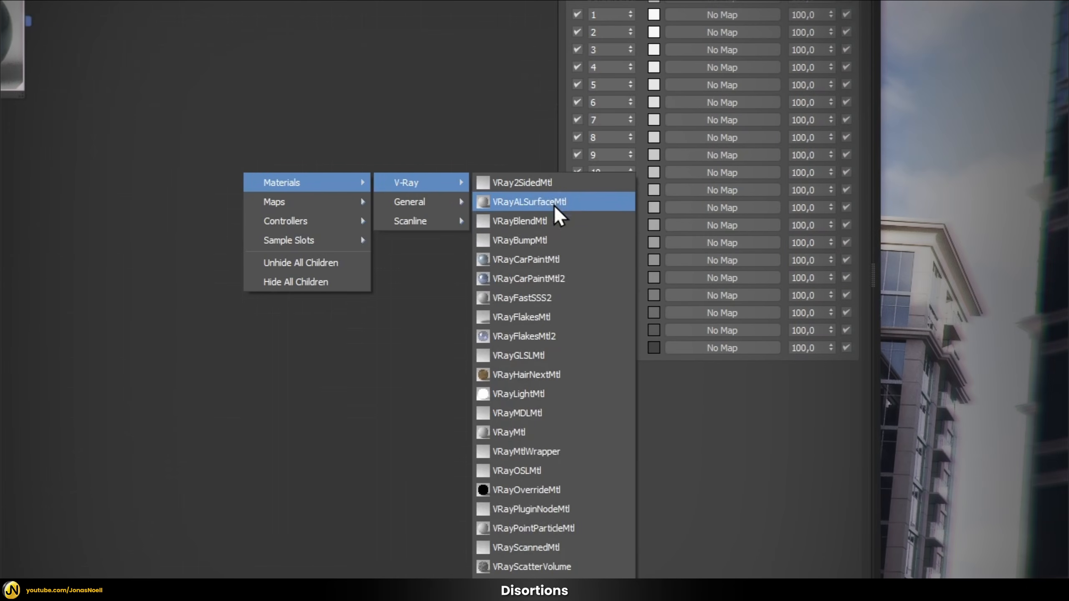
left_click(546, 239)
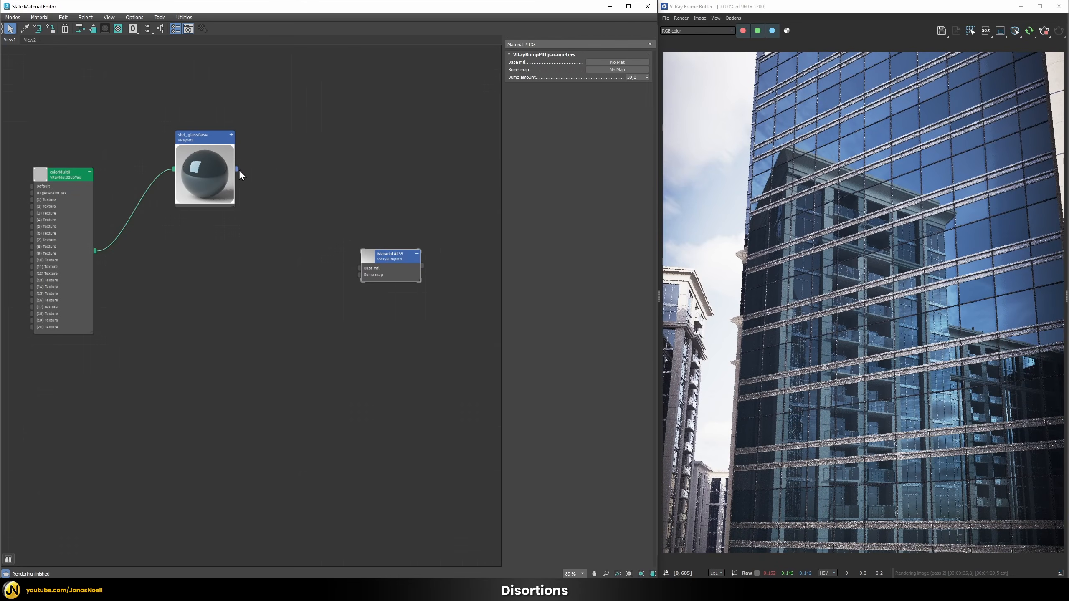
left_click_drag(325, 183, 606, 62)
key("Return")
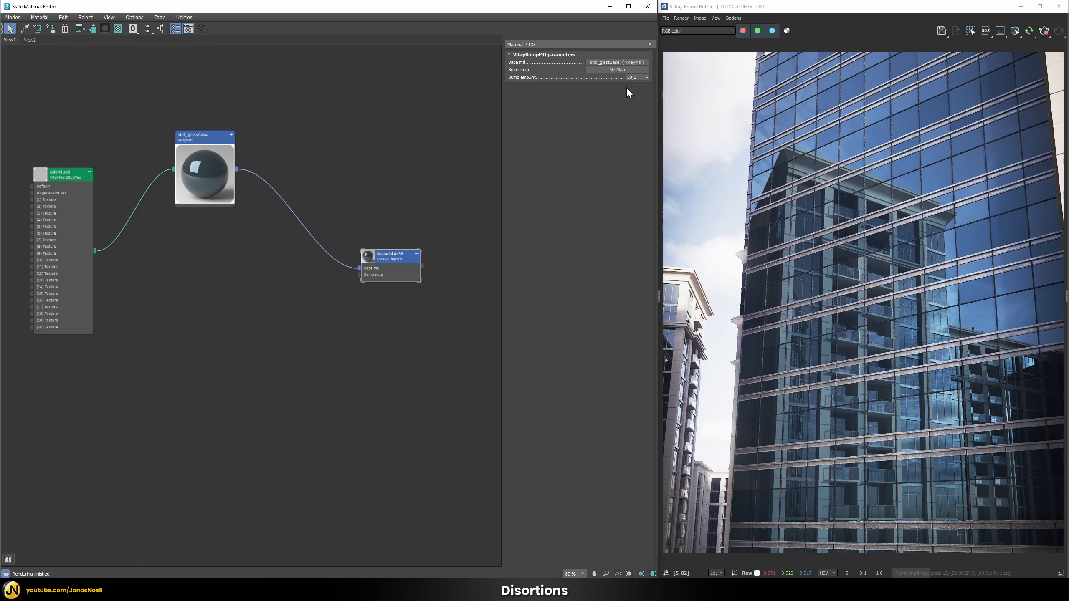
Set the VRayBumpMtl's bump amount to 100 and add a VRayColor2Bump map to its bump map input
double_click(634, 78)
type("100")
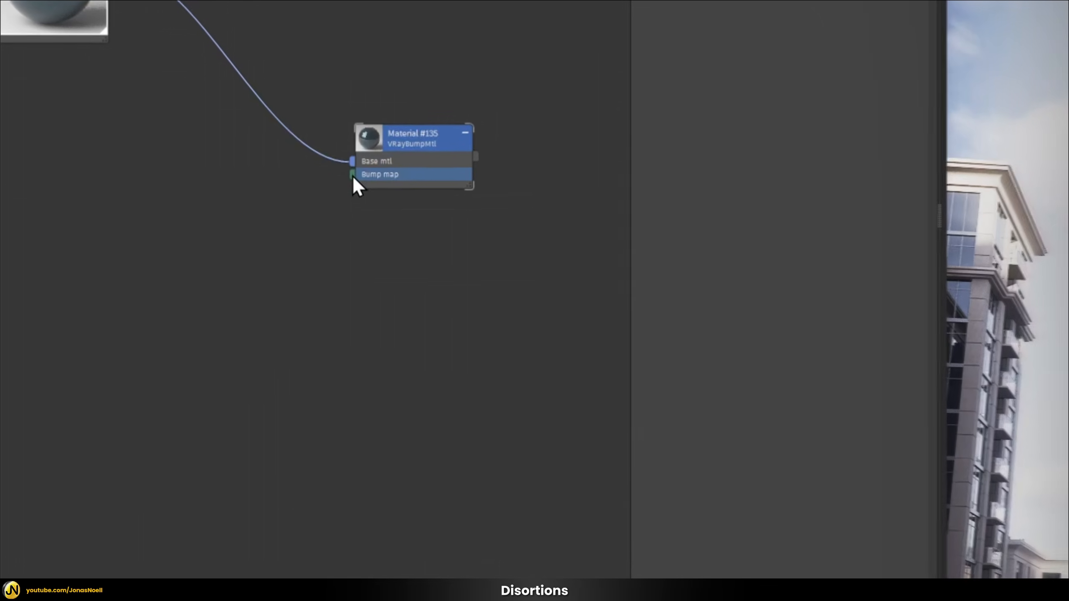
left_click_drag(352, 175, 253, 214)
mouse_move(289, 223)
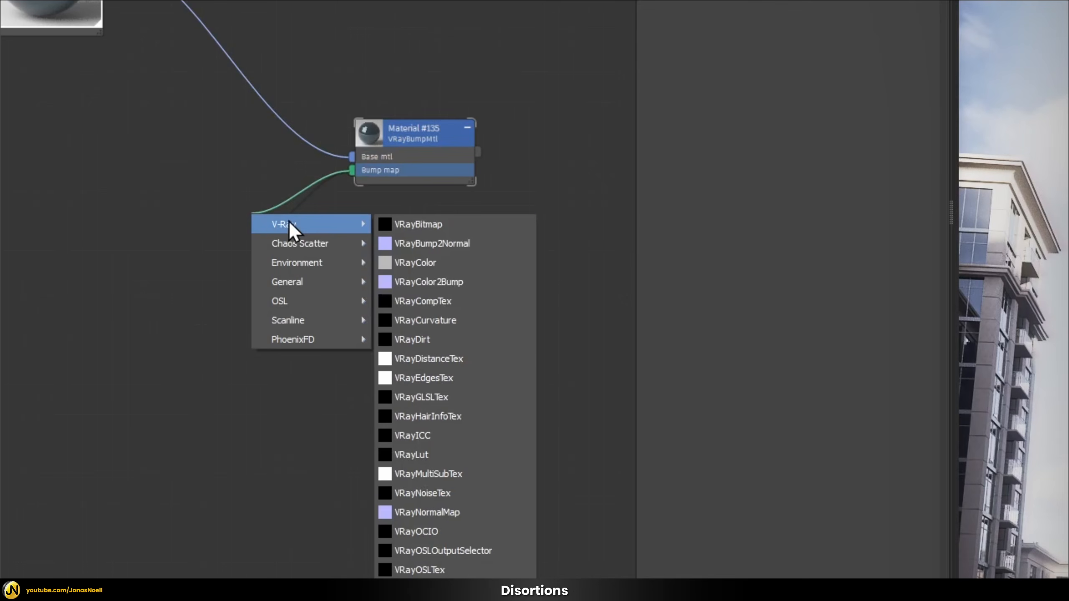
left_click(430, 283)
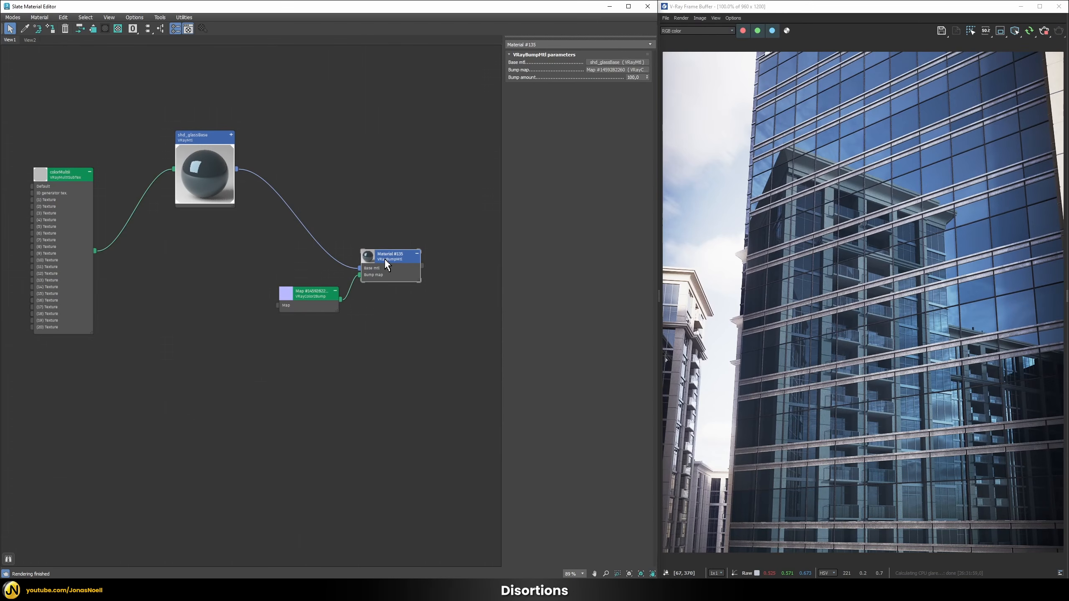
Assign a Composite map to the VRayColor2Bump's map input and place its node lower in the graph
left_click(300, 297)
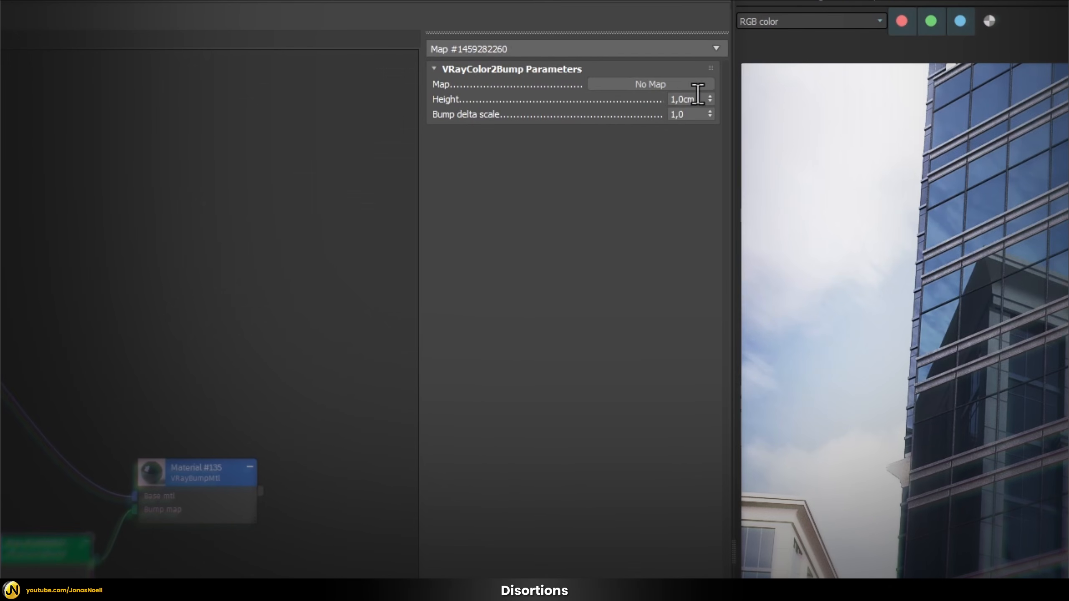
left_click(611, 86)
type("com")
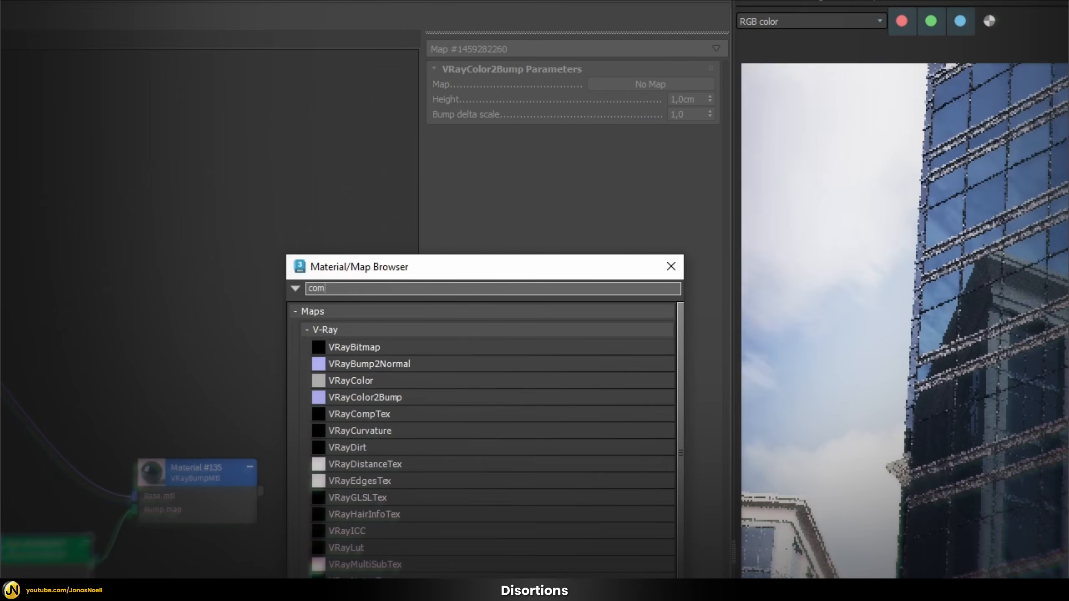
type("p")
key("Down")
key("Down")
key("Return")
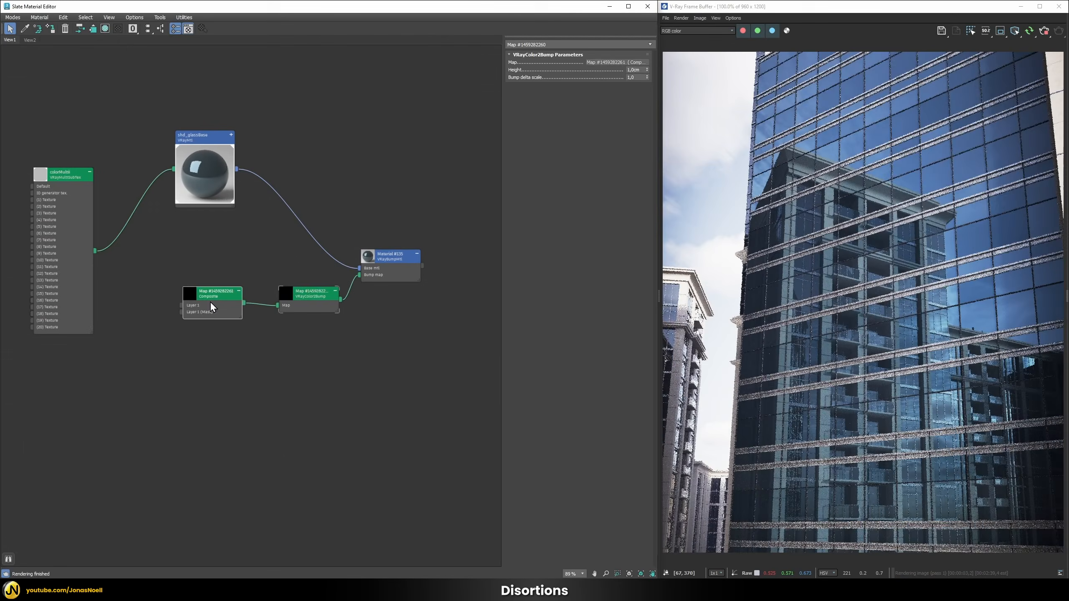
left_click_drag(210, 300, 219, 358)
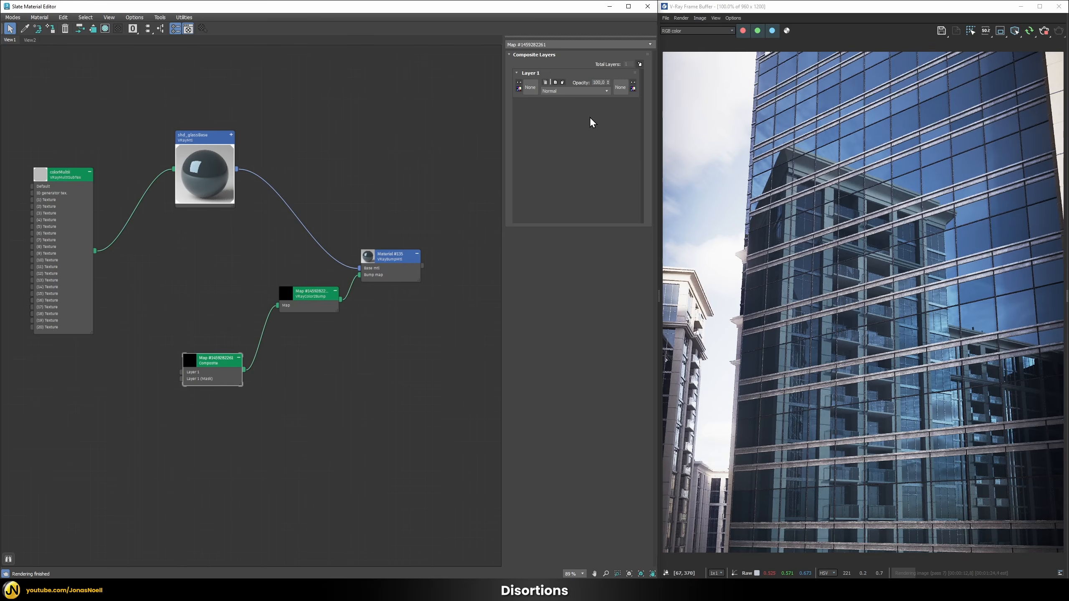
Set the VRayColor2Bump map's height to 50 cm
double_click(309, 301)
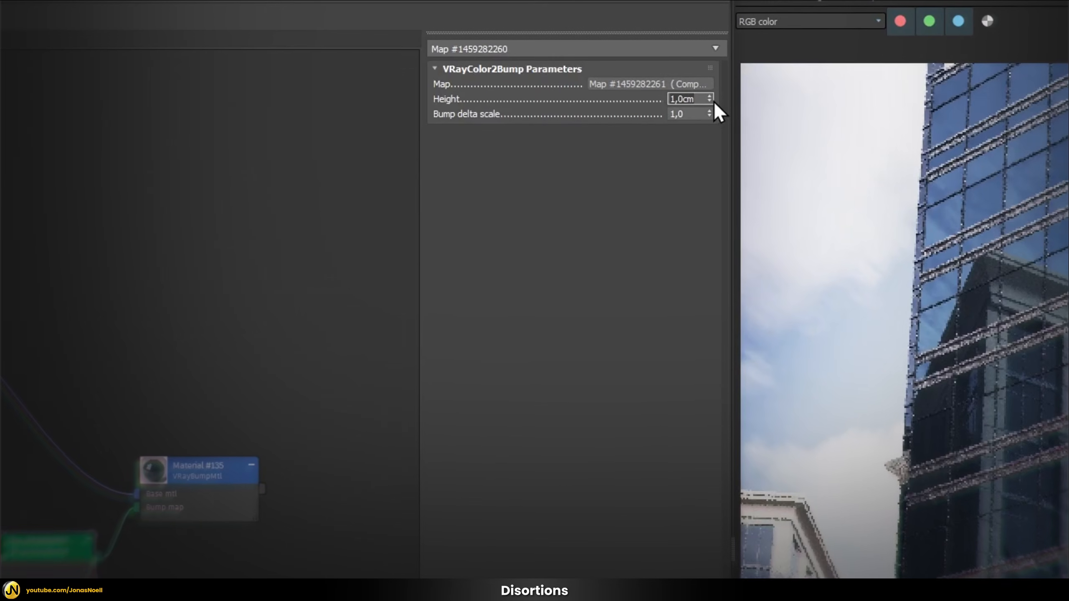
type("50")
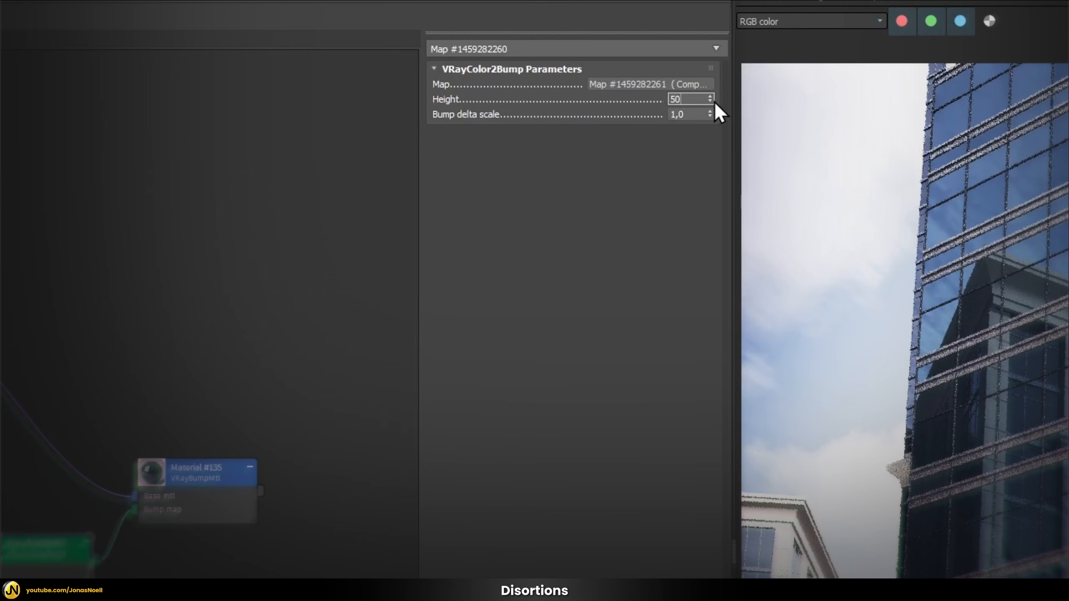
key("Return")
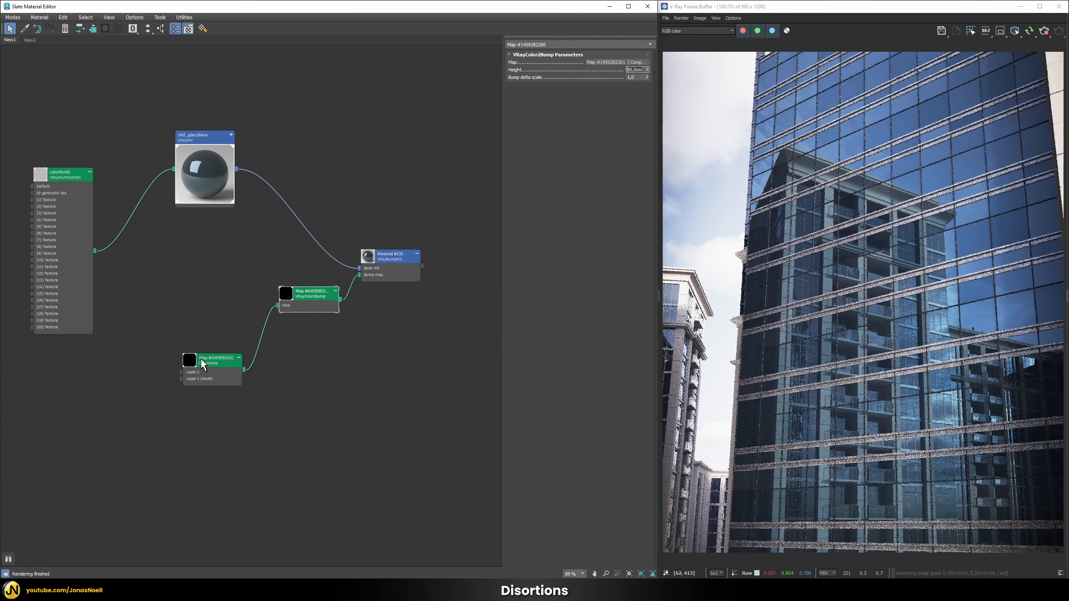
Assign a Gradient Ramp map to Layer 1 of the Composite map
double_click(204, 359)
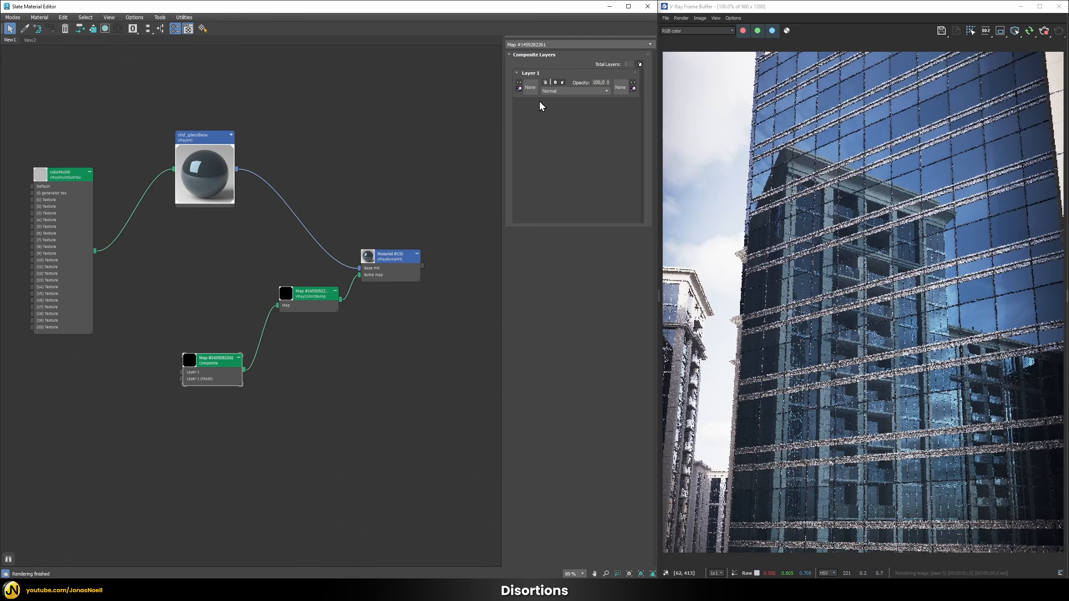
left_click(530, 88)
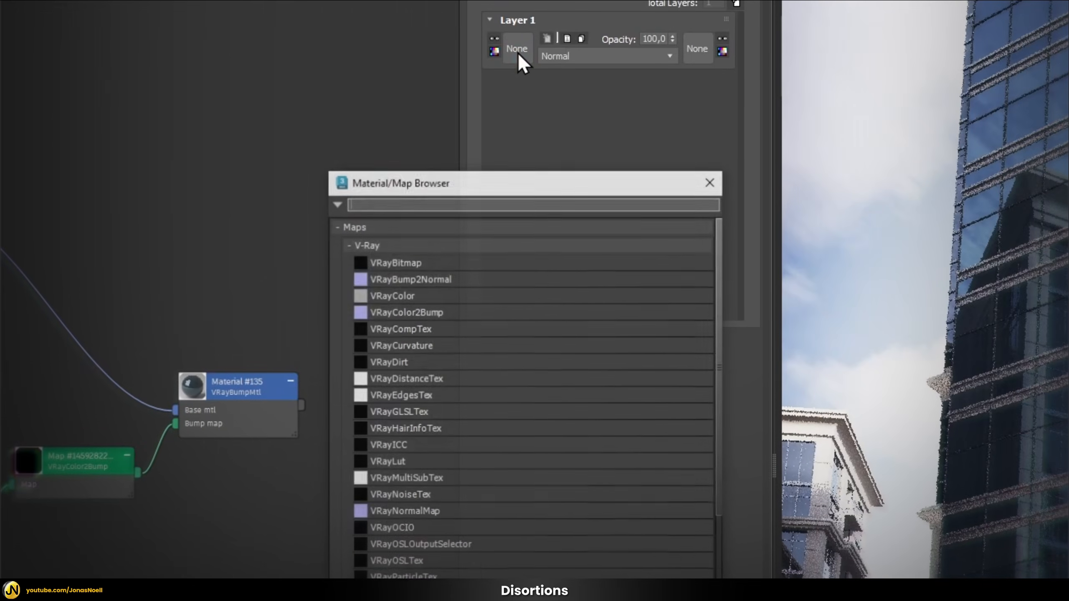
type("grad")
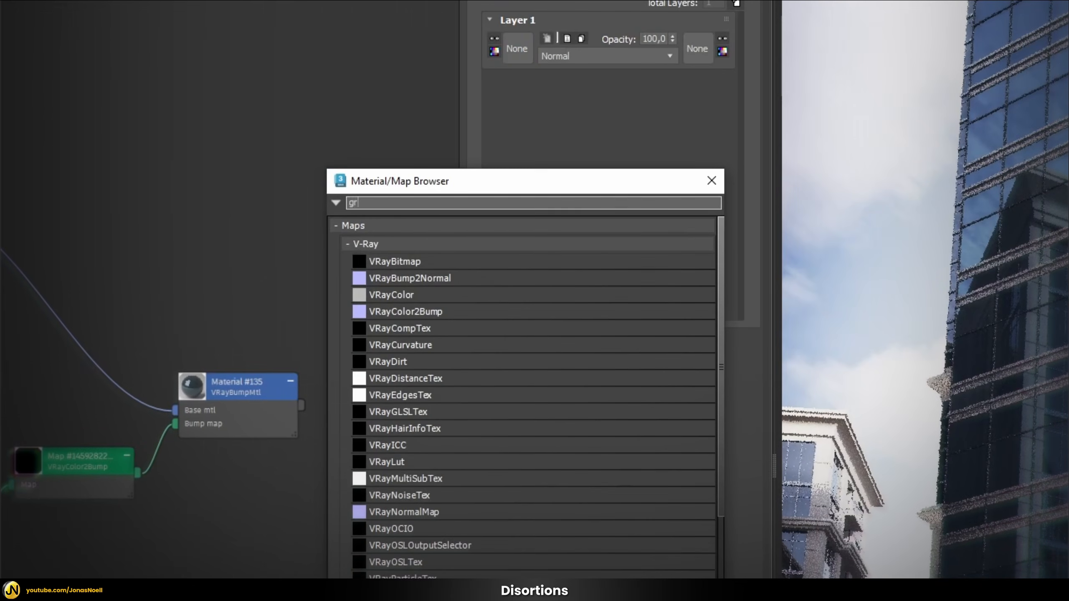
double_click(398, 240)
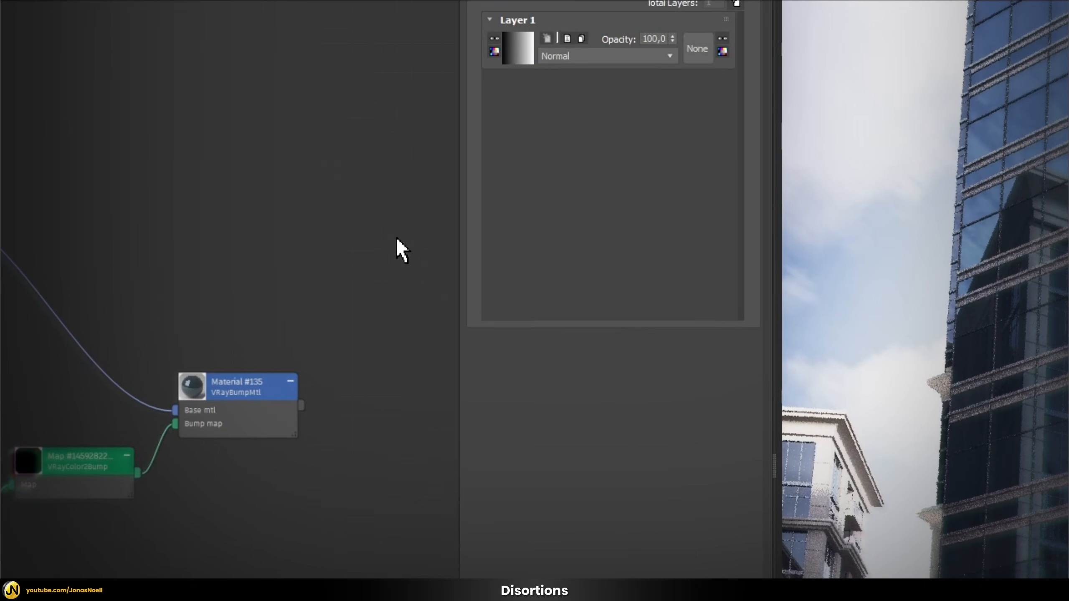
Set the Gradient Ramp's gradient type to Radial and delete its middle grey flag
double_click(120, 356)
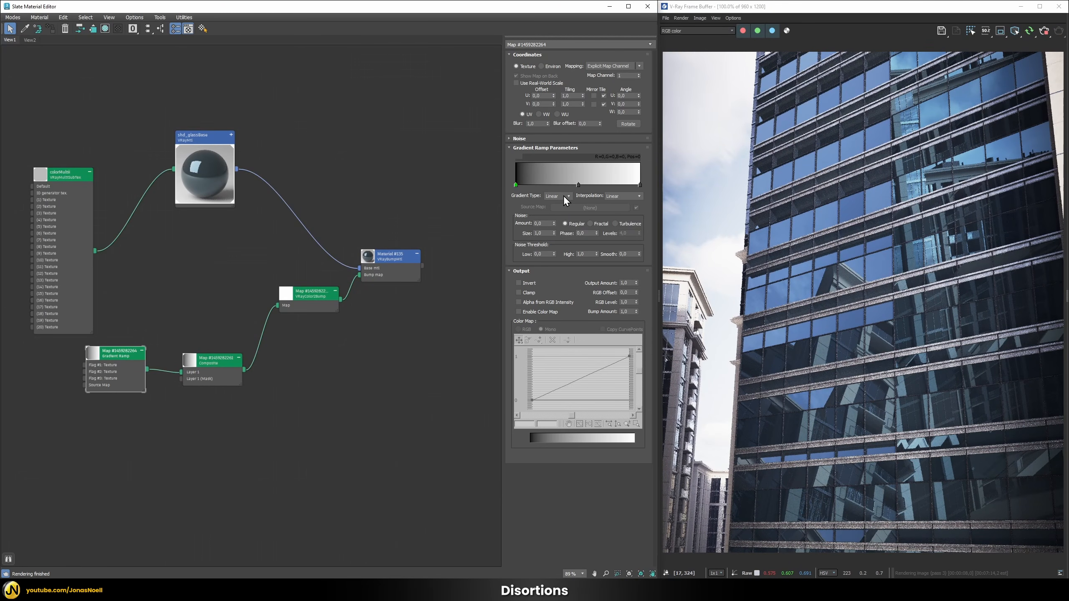
left_click(562, 195)
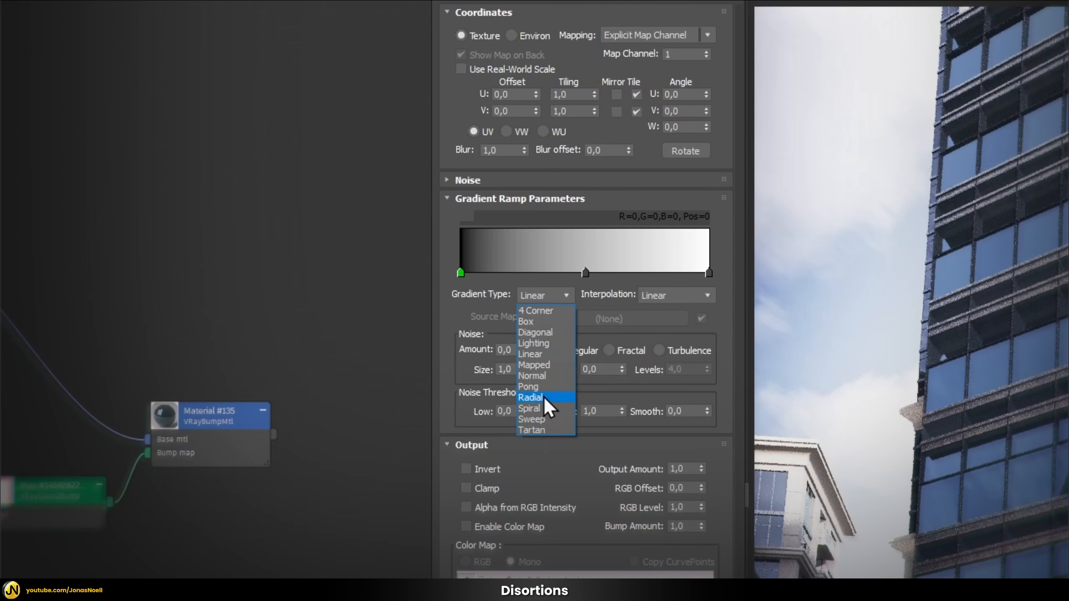
left_click(543, 398)
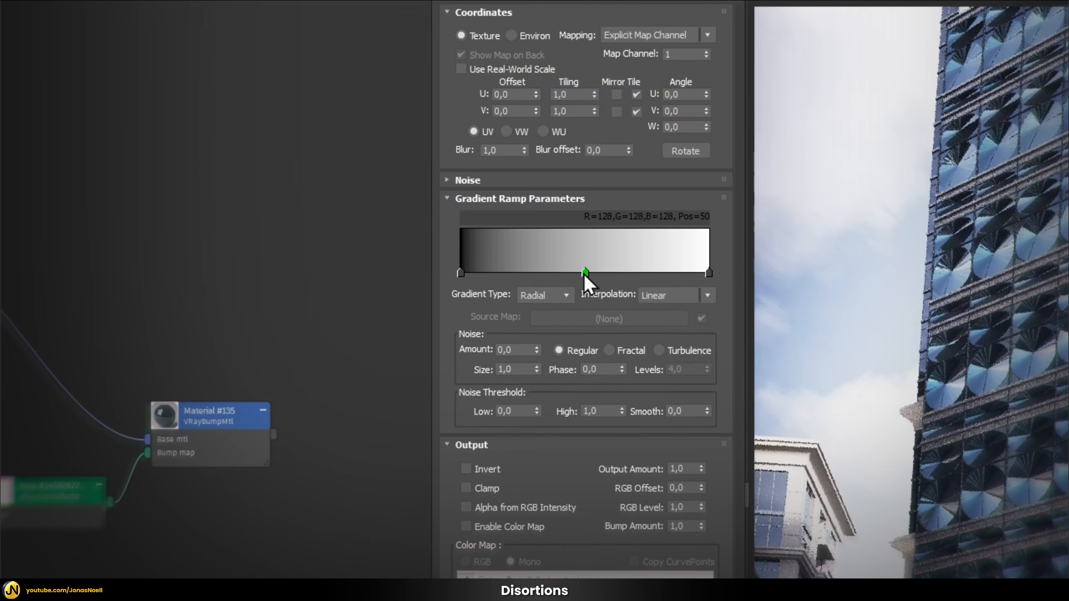
right_click(577, 185)
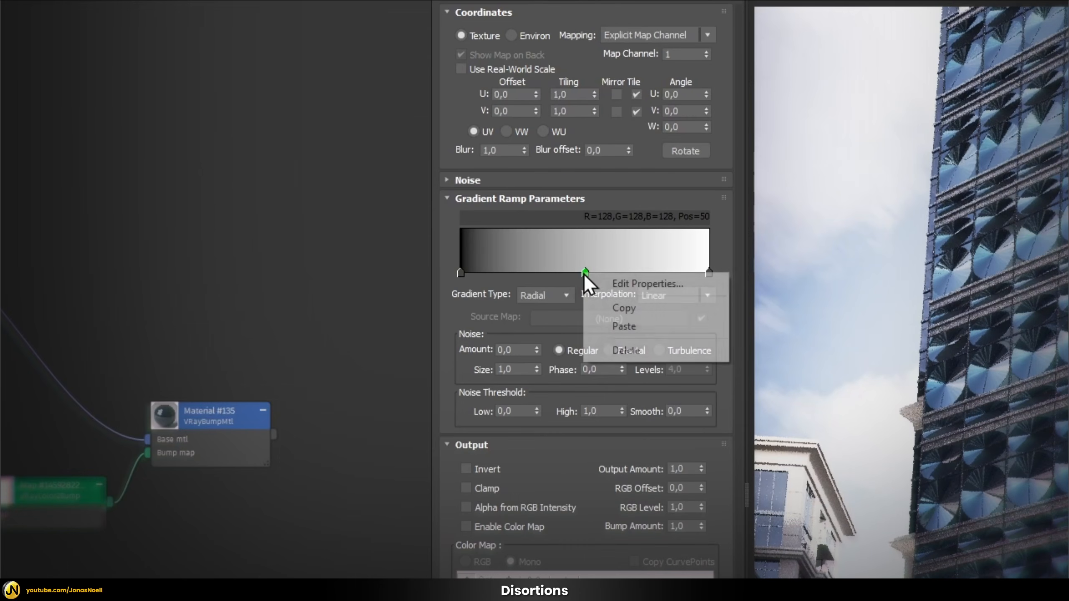
left_click(626, 350)
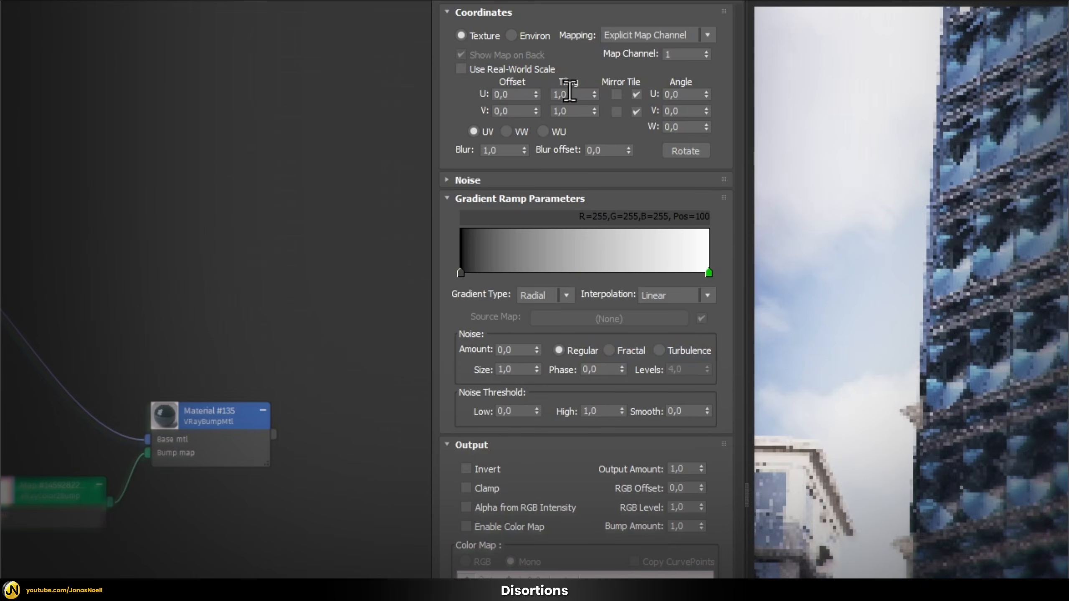
Set the Gradient Ramp's U and V tiling to 0,4 and its interpolation to Ease In
double_click(570, 93)
type(",4")
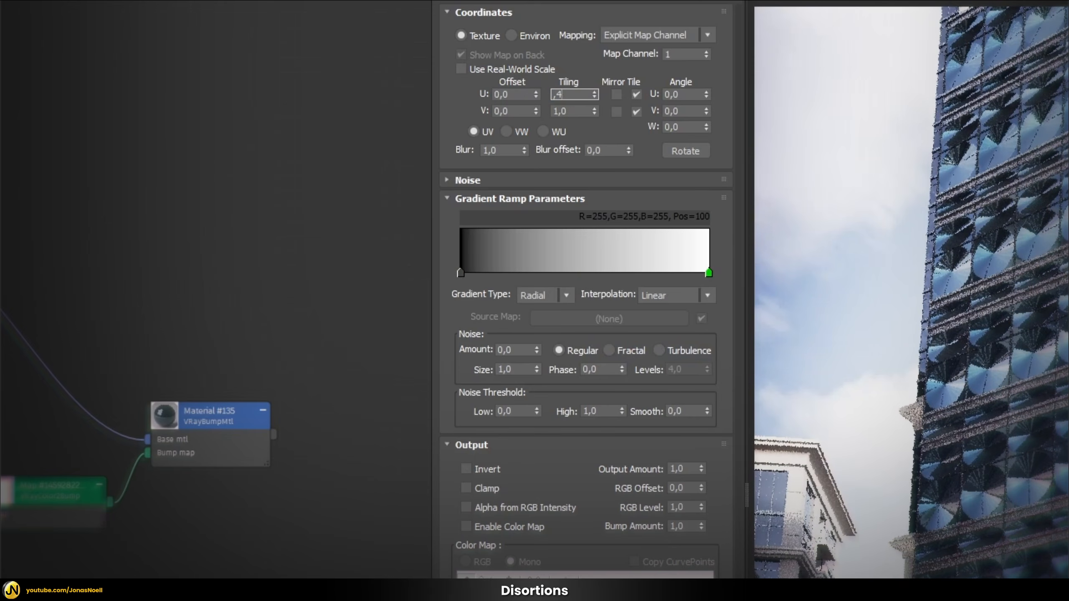
type(",4")
key("Return")
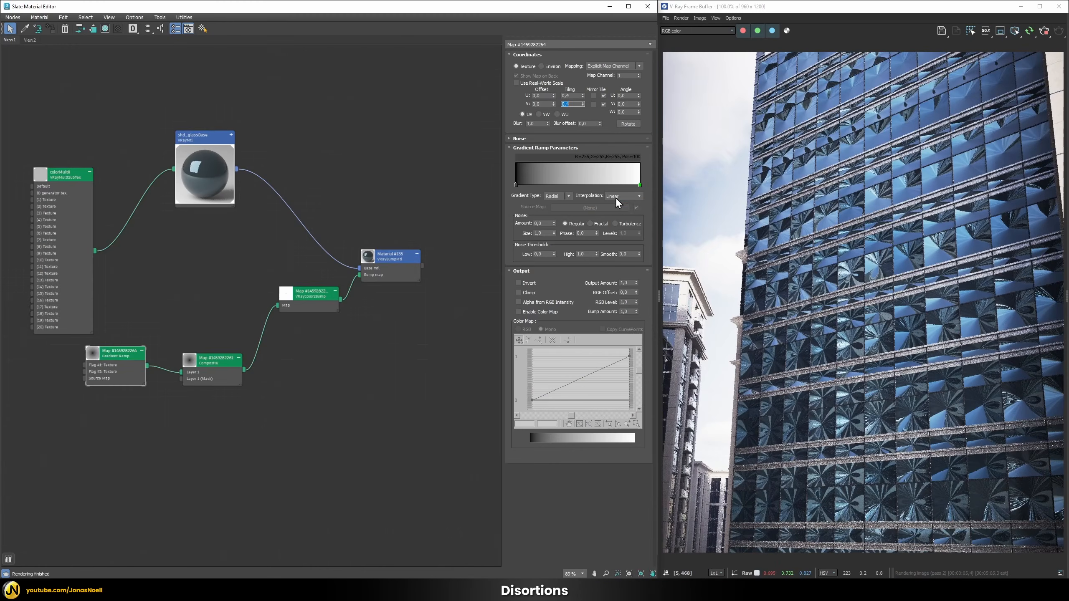
left_click(483, 139)
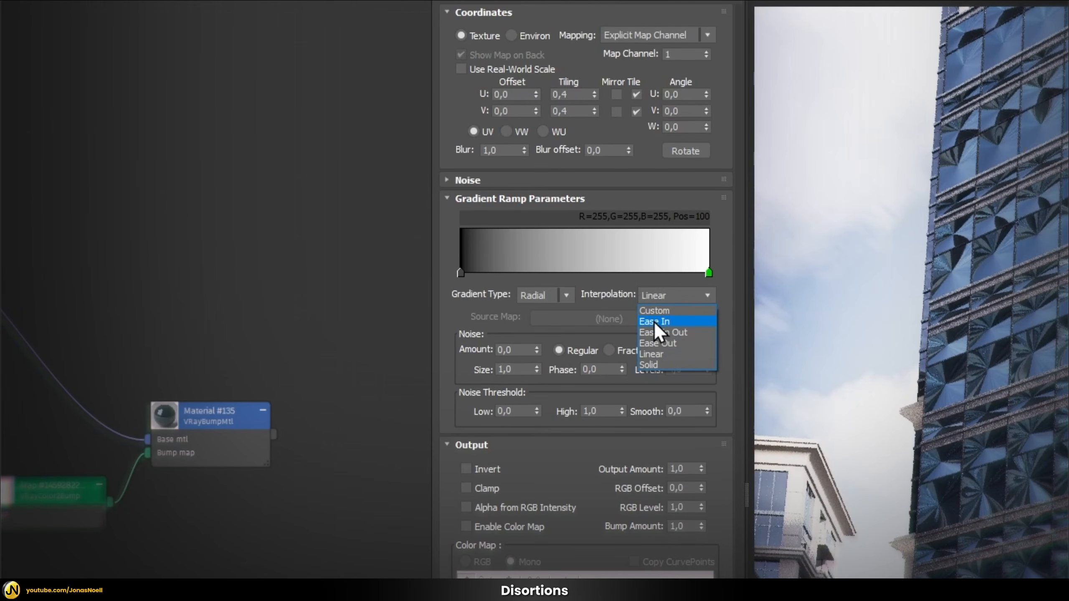
left_click(653, 321)
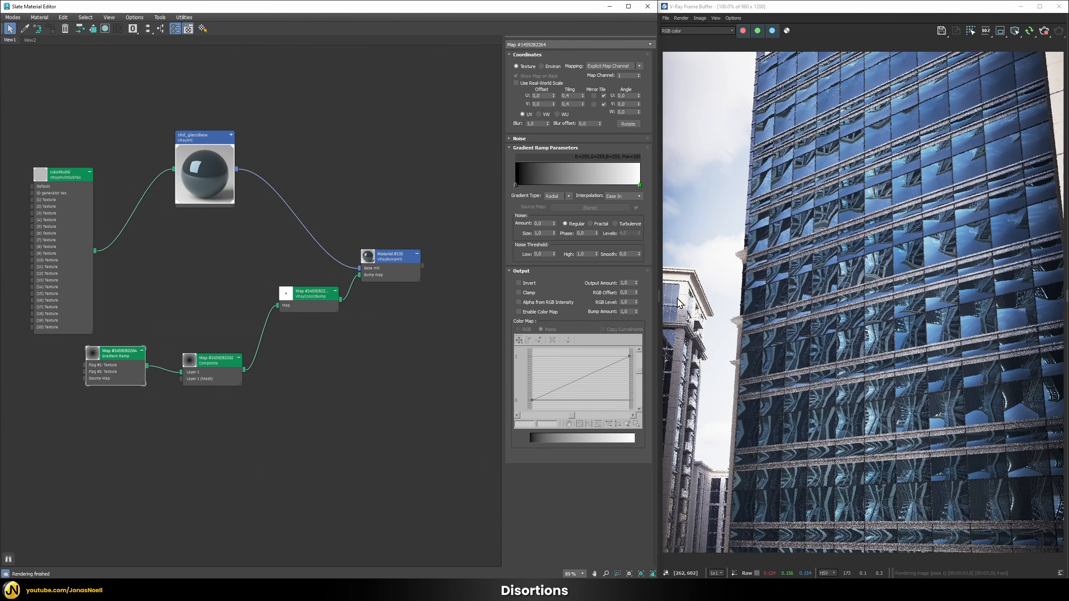
Enable the Gradient Ramp's output color map, bend its curve downward with a Bezier handle on the start point, and invert the output
left_click(531, 311)
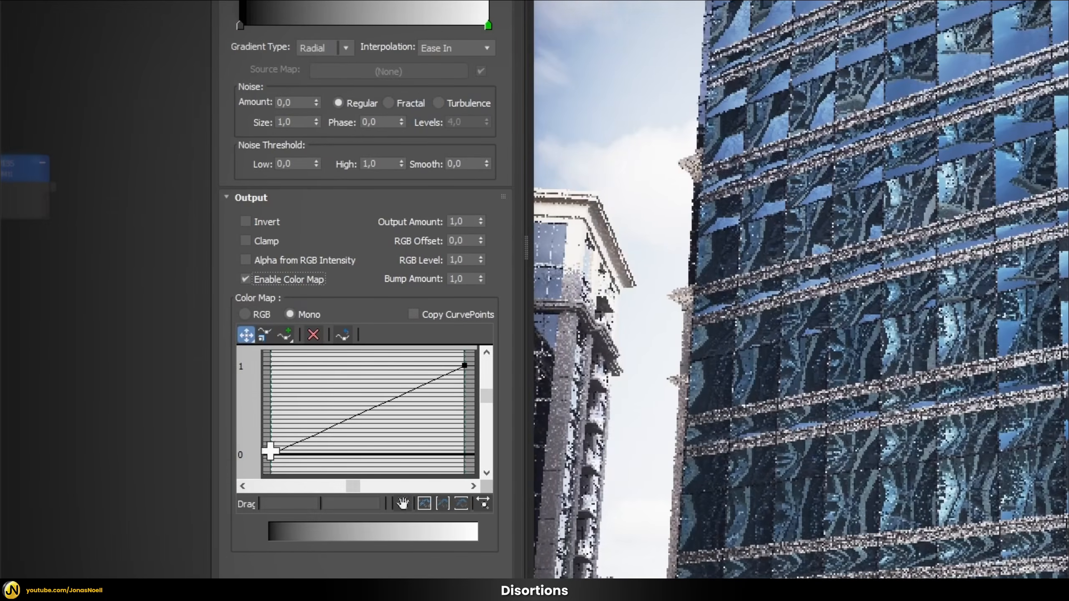
right_click(271, 452)
left_click(334, 493)
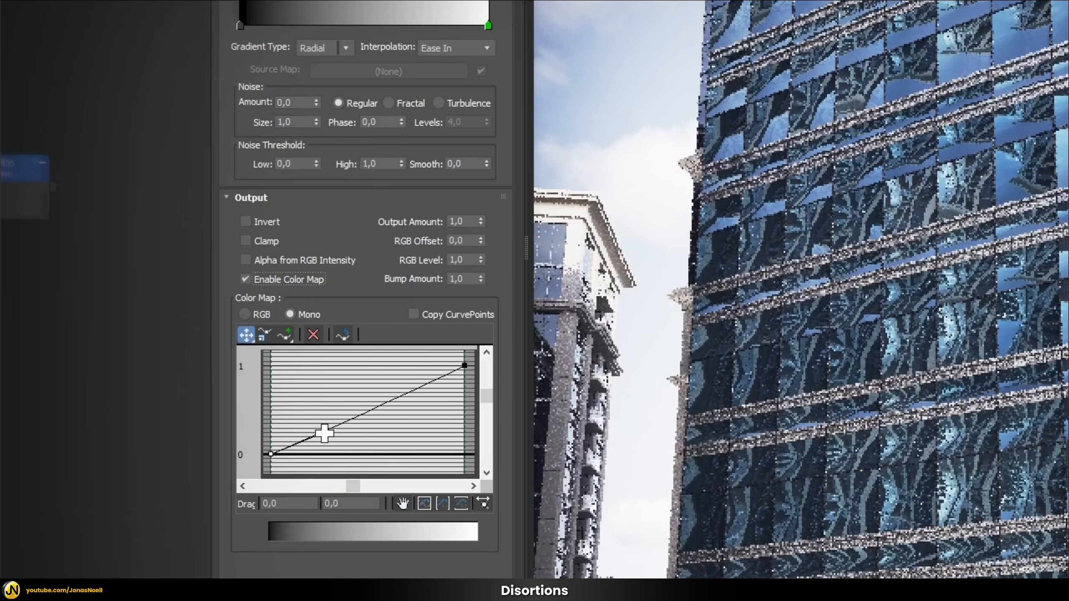
left_click_drag(322, 433, 425, 430)
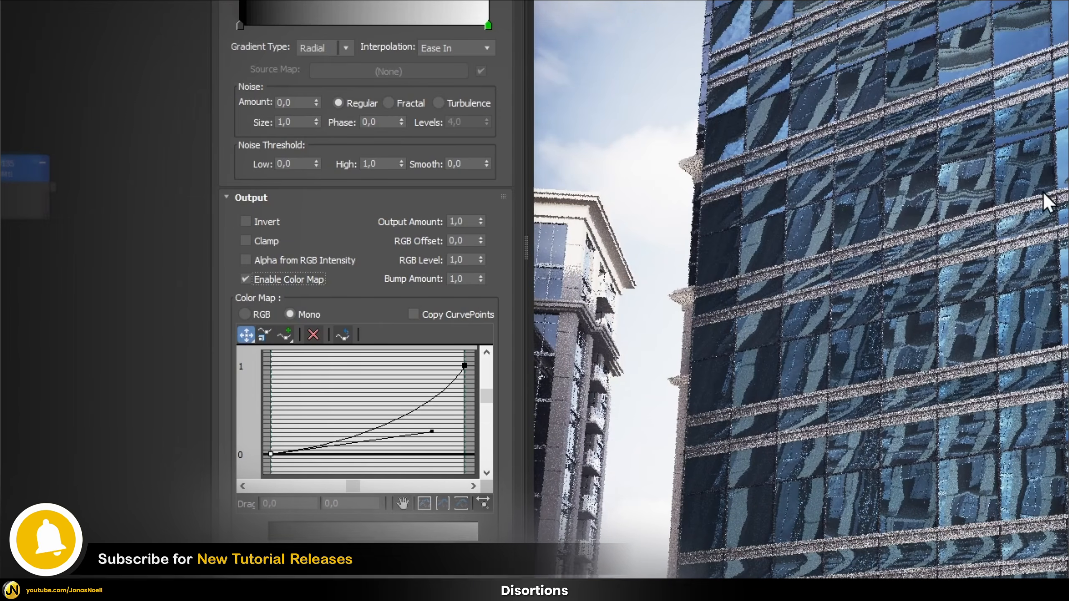
left_click(254, 222)
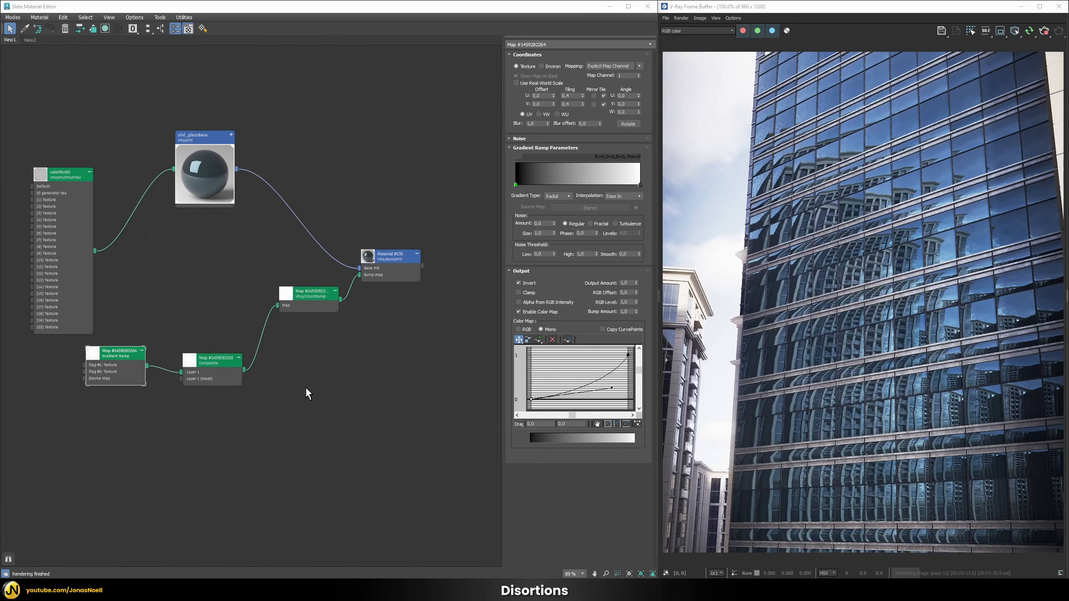
Add a VRayMultiSubTex map to the node graph and set it to get its ID from Random
right_click(306, 387)
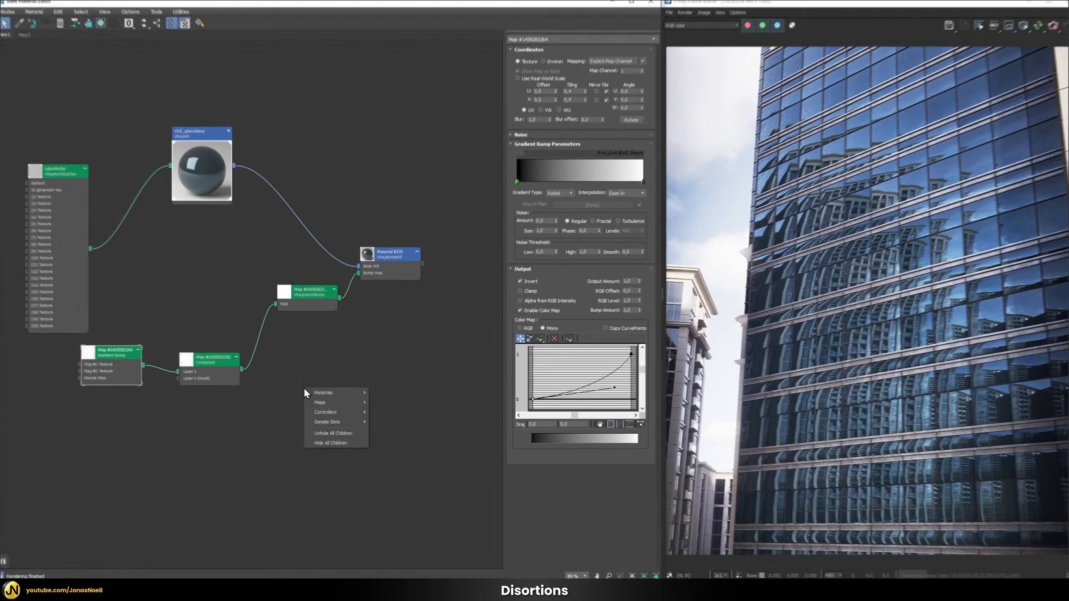
mouse_move(257, 402)
mouse_move(400, 404)
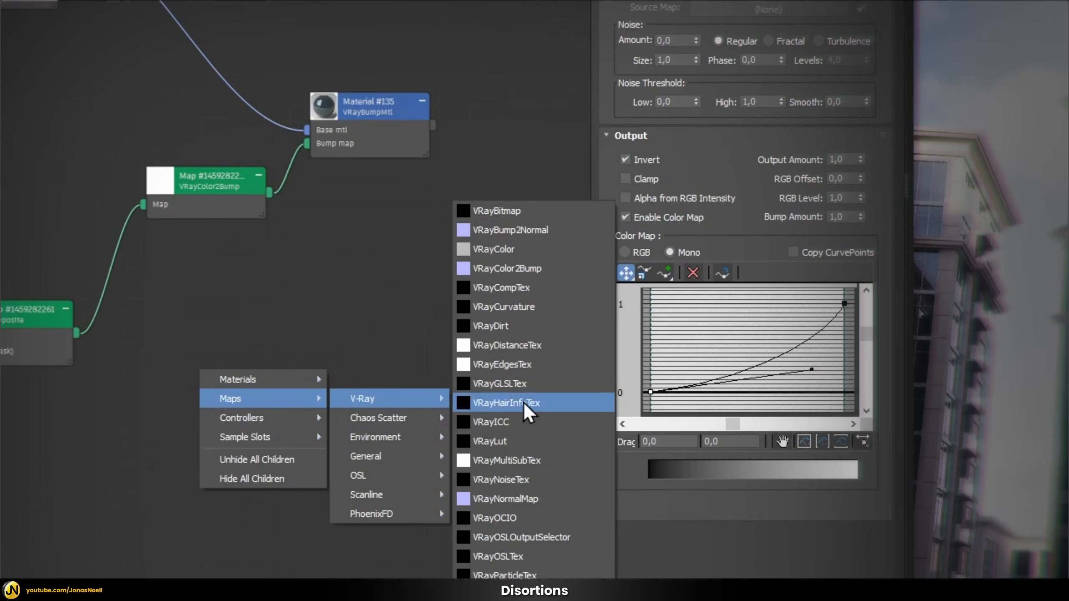
left_click(523, 463)
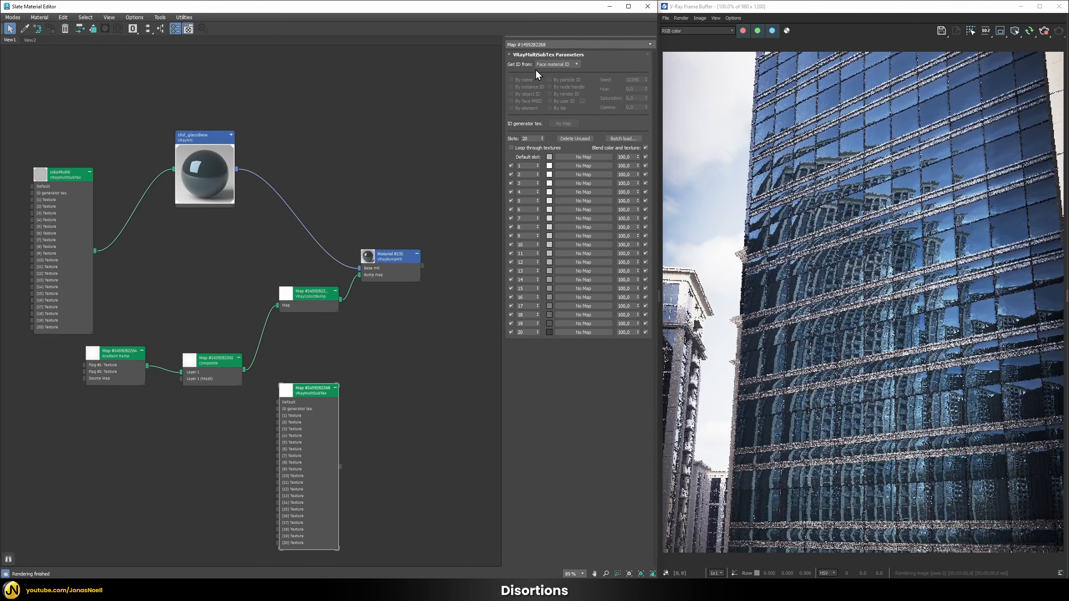
left_click(554, 65)
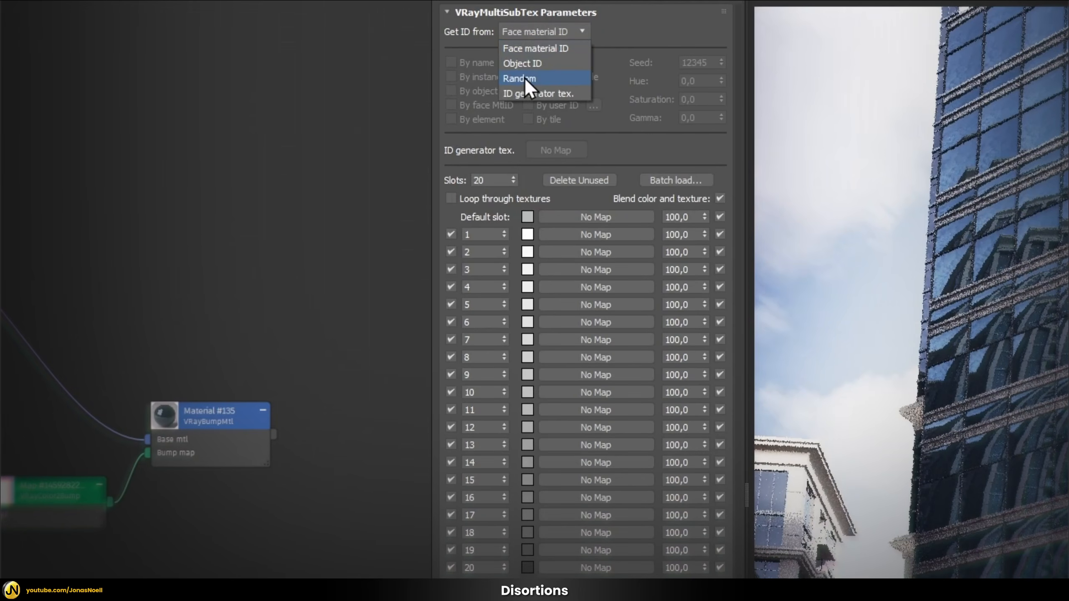
left_click(522, 78)
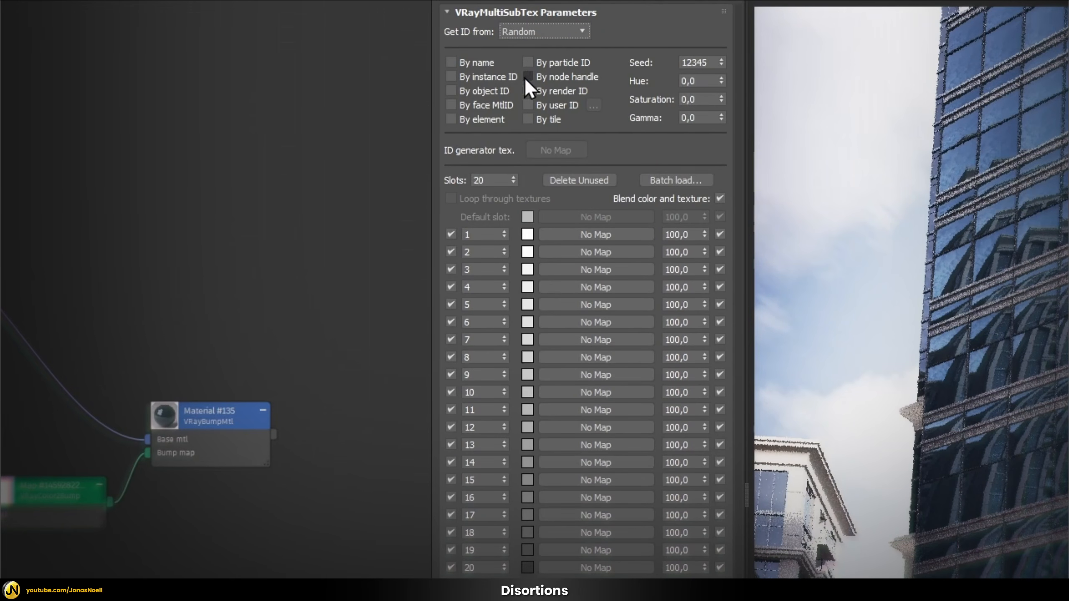
Set the color of the VRayMultiSubTex's slot 1 to a mid grey with a display value of 128
left_click(528, 236)
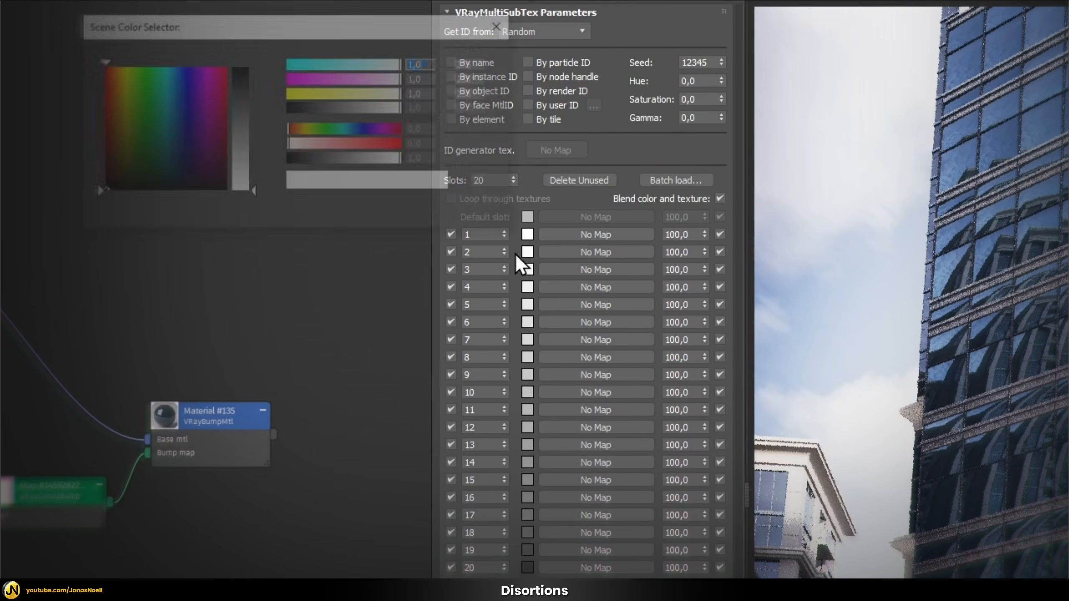
double_click(478, 159)
type("12")
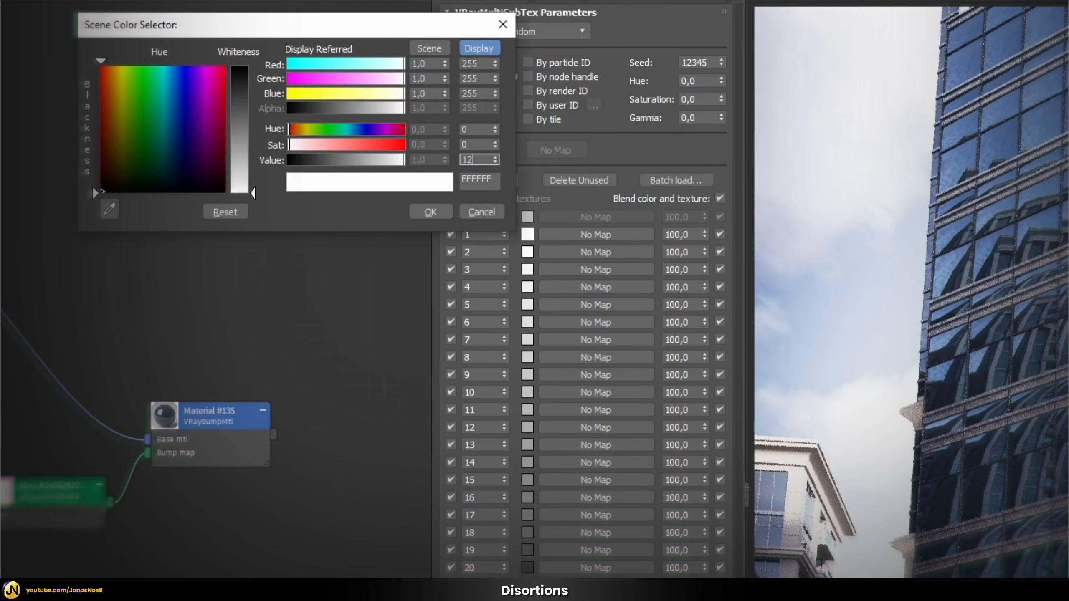
type("8")
key("Return")
left_click(430, 212)
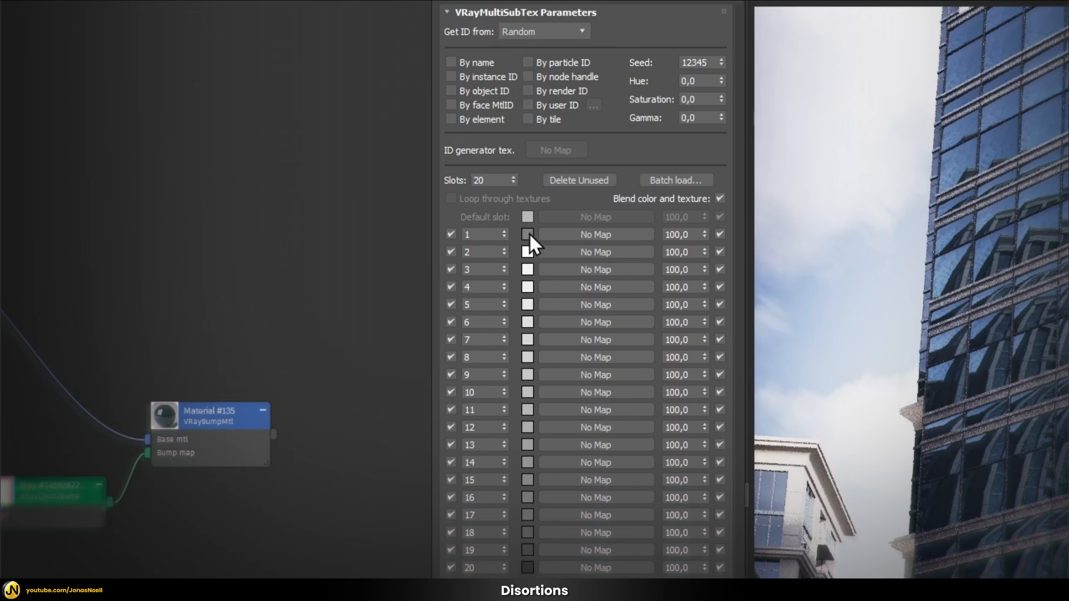
Copy slot 1's grey color to slots 2 and 3 and reduce the VRayMultiSubTex to 3 slots
left_click_drag(528, 234, 528, 269)
left_click(555, 279)
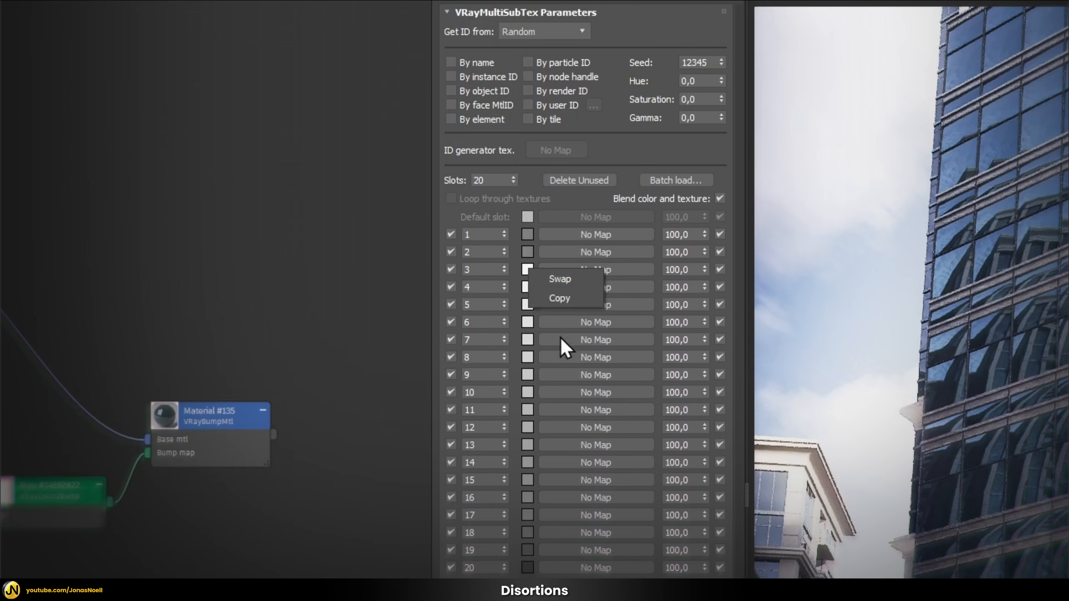
left_click(559, 298)
type("3")
key("Return")
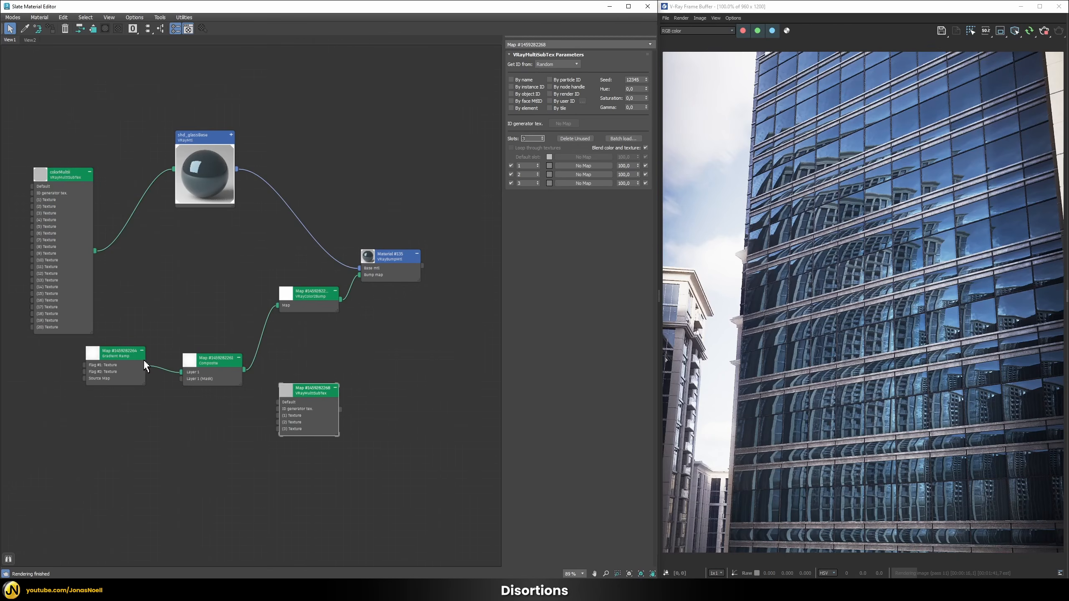
Connect the Gradient Ramp to the VRayMultiSubTex's first texture, and duplicate the ramp with Invert disabled on the copy
left_click_drag(147, 367, 275, 417)
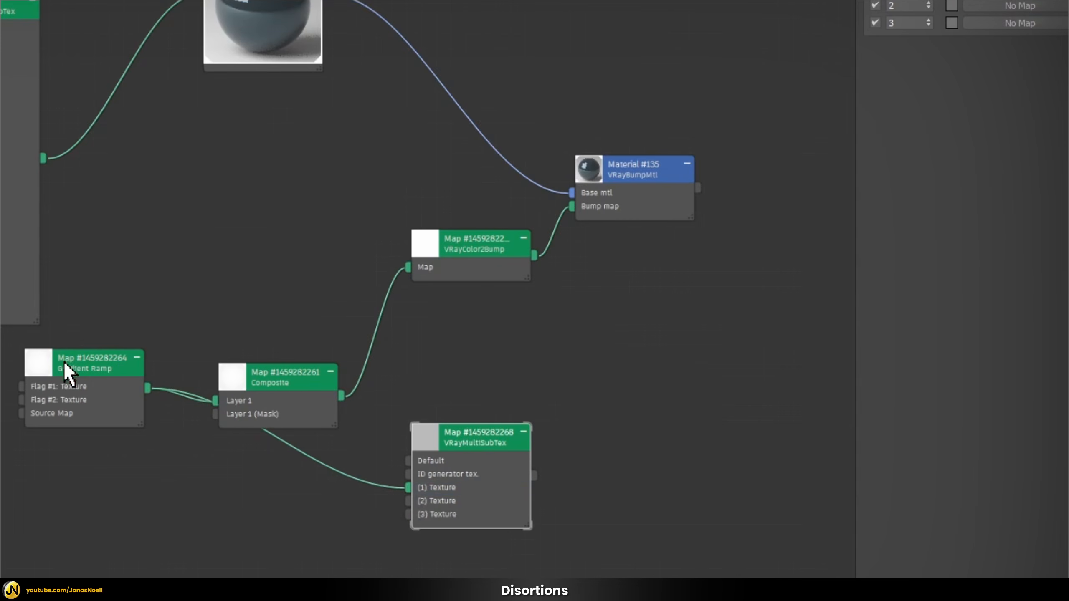
double_click(89, 357)
left_click_drag(88, 357, 89, 464, "shift")
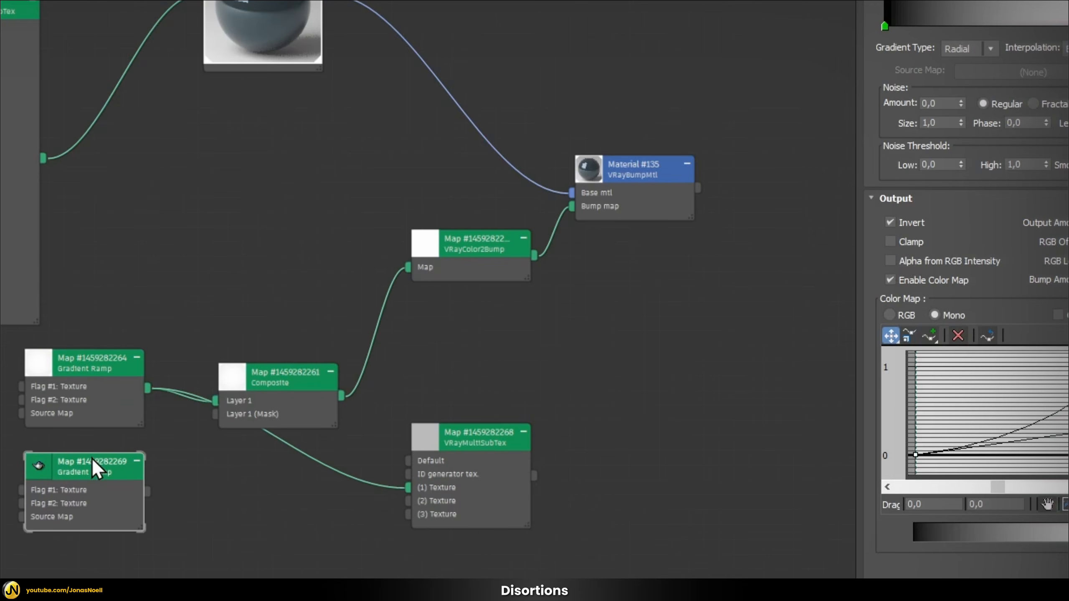
left_click(911, 227)
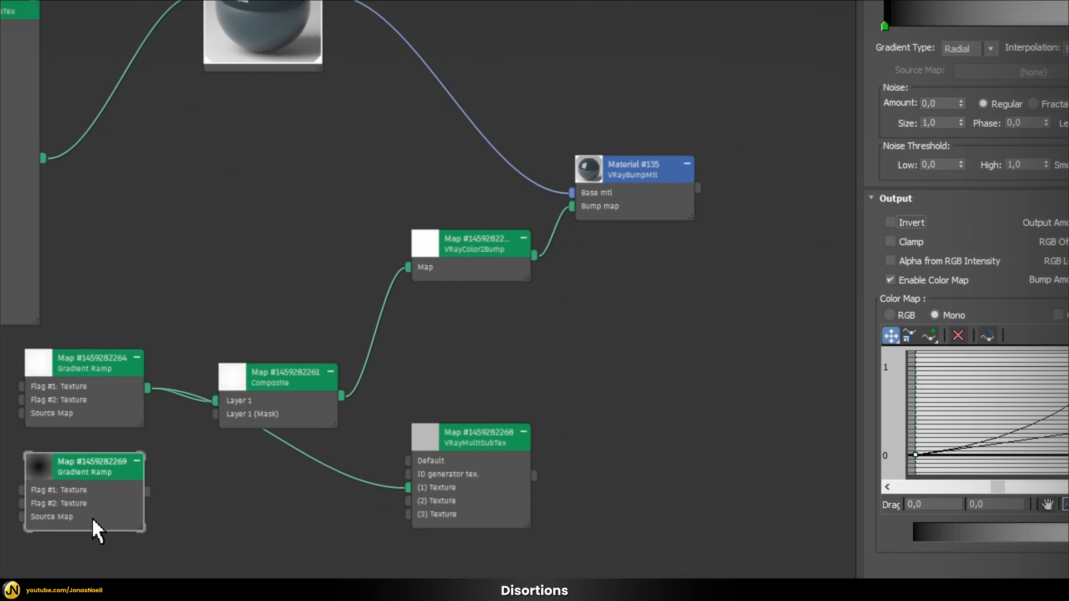
Assign the non-inverted Gradient Ramp copy as an instance to slot 2 of the VRayMultiSubTex
double_click(491, 434)
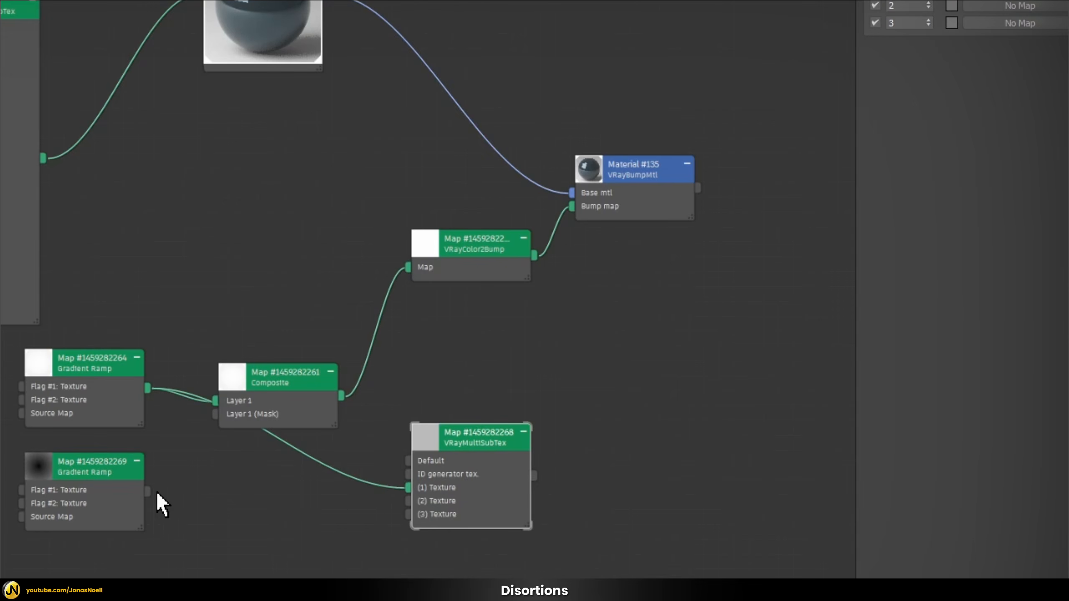
left_click_drag(148, 490, 1010, 5)
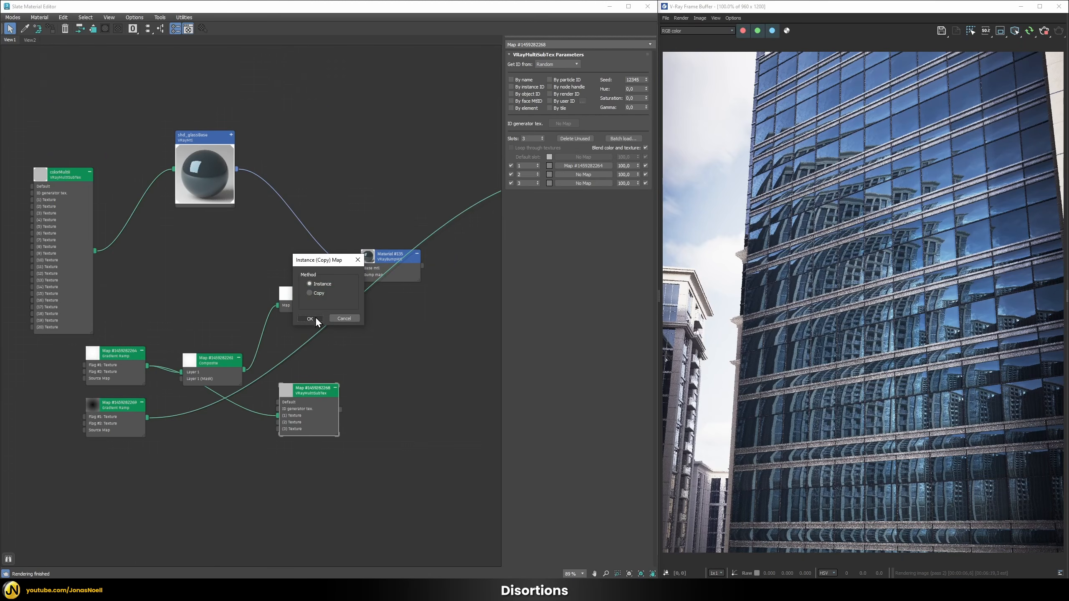
left_click(310, 318)
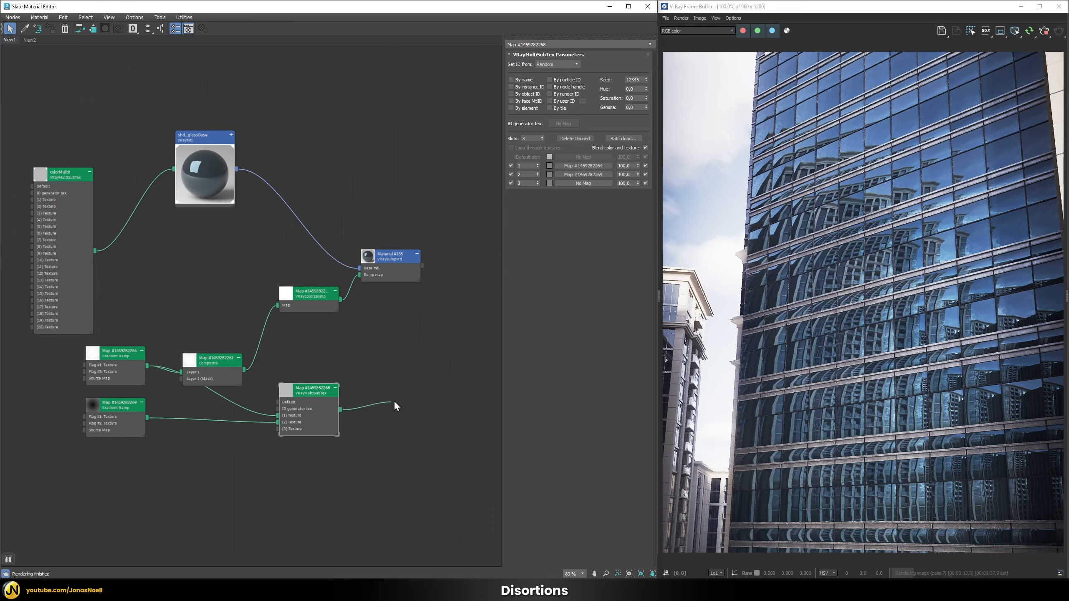
Feed the VRayMultiSubTex into Layer 1 of the Composite map and randomize its textures by element
left_click_drag(316, 334, 221, 335)
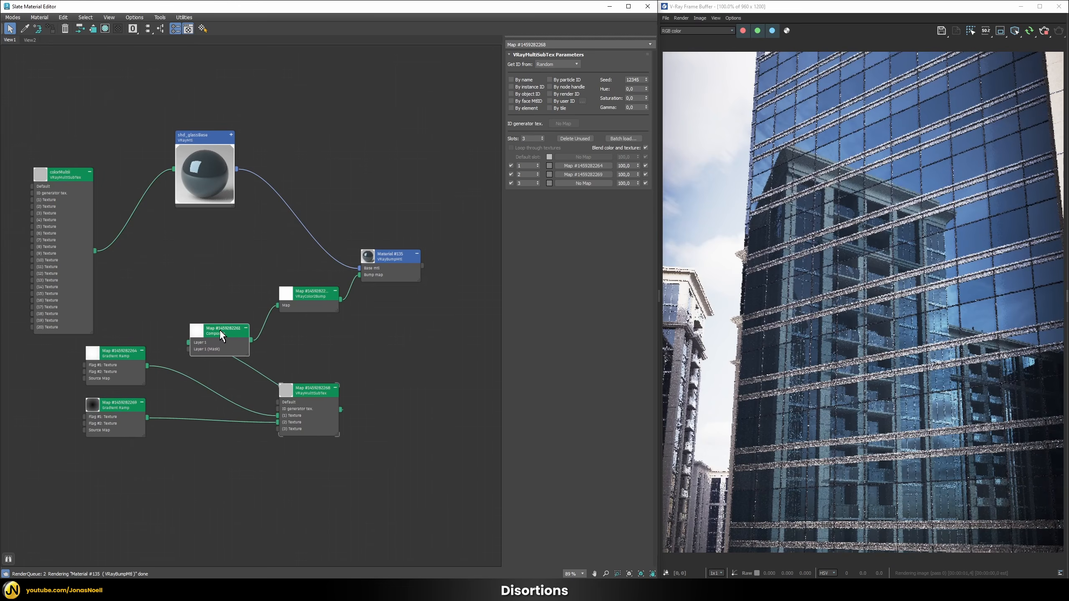
left_click(305, 392)
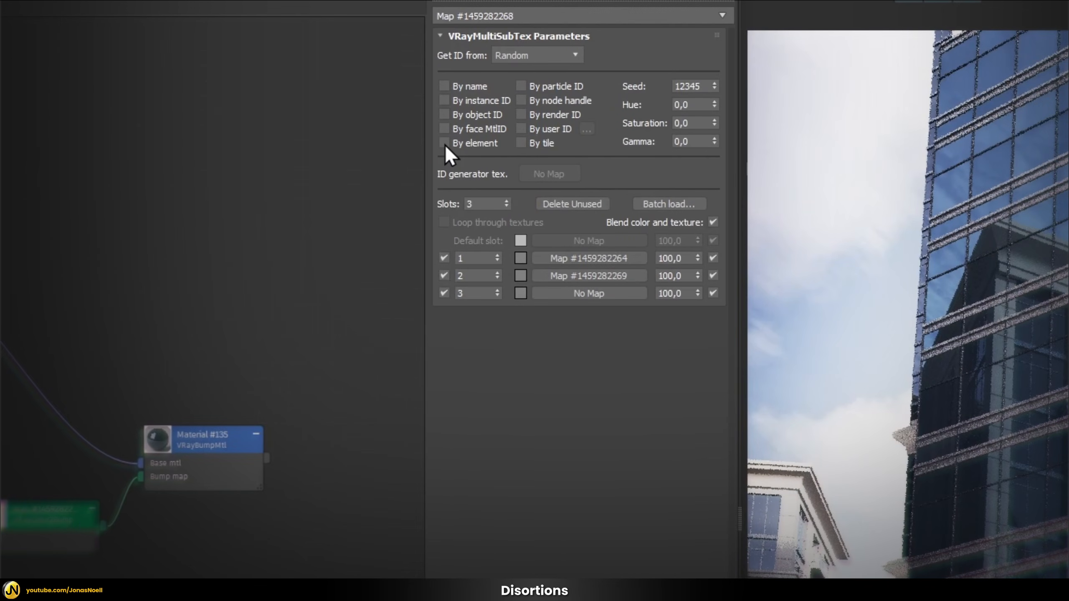
left_click(444, 143)
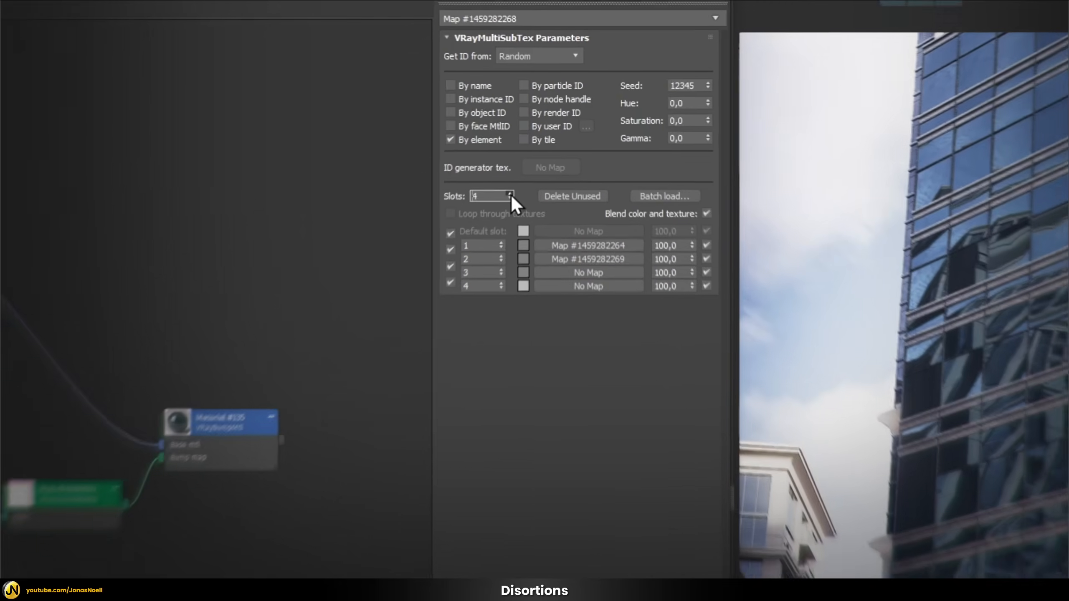
Increase the VRayMultiSubTex to 5 slots and copy the mid grey color to slots 4 and 5
left_click(542, 137)
left_click(542, 136)
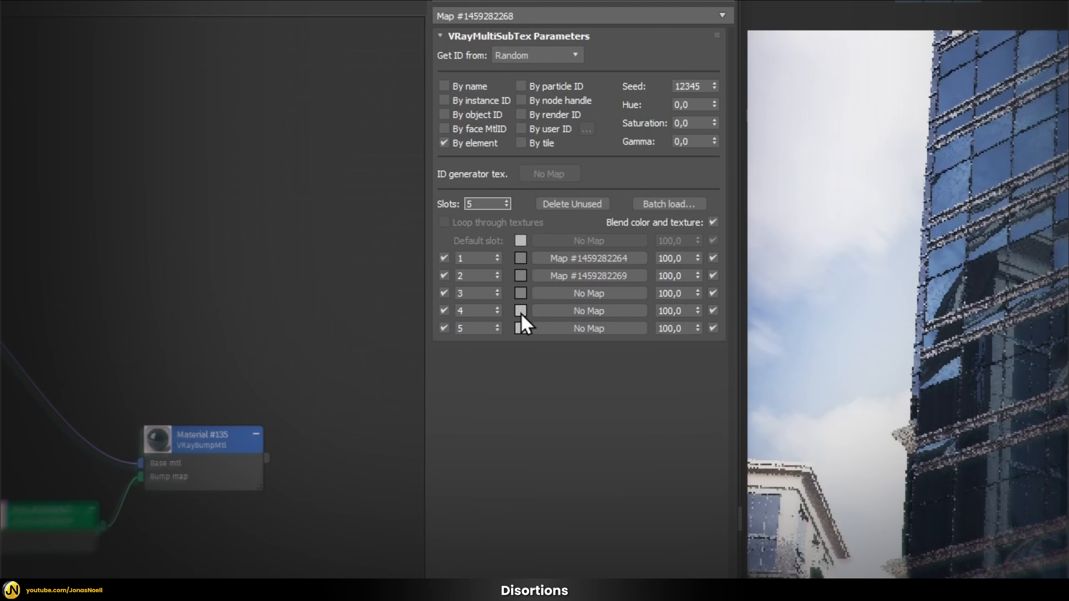
left_click_drag(520, 312, 521, 328)
left_click(548, 324)
left_click(547, 357)
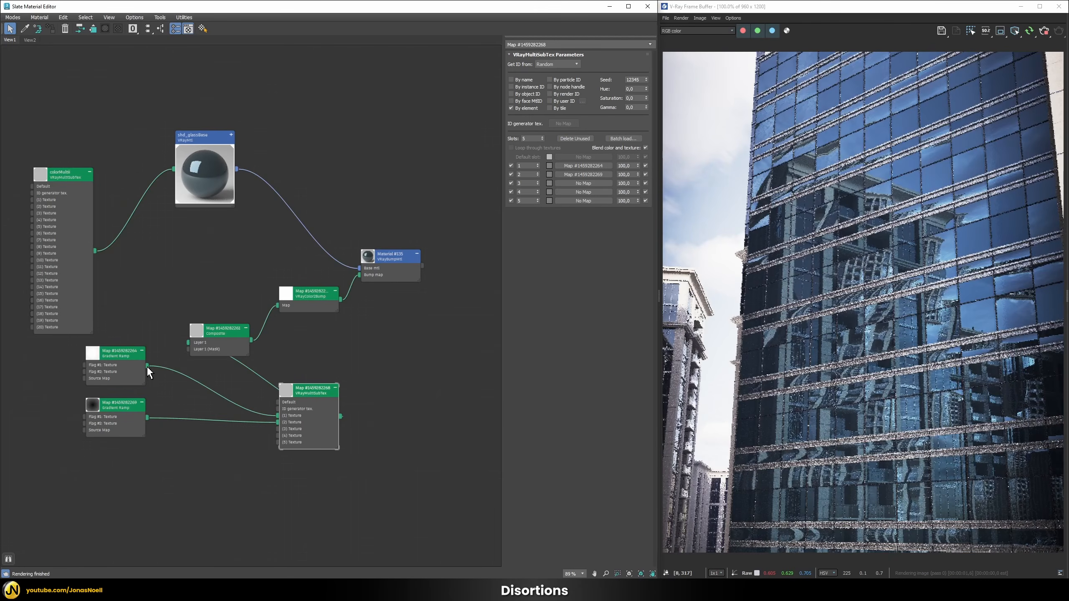
Assign the inverted Gradient Ramp to slot 4 and the non-inverted one to slot 5, both as instances
left_click_drag(133, 375, 578, 192)
left_click(320, 314)
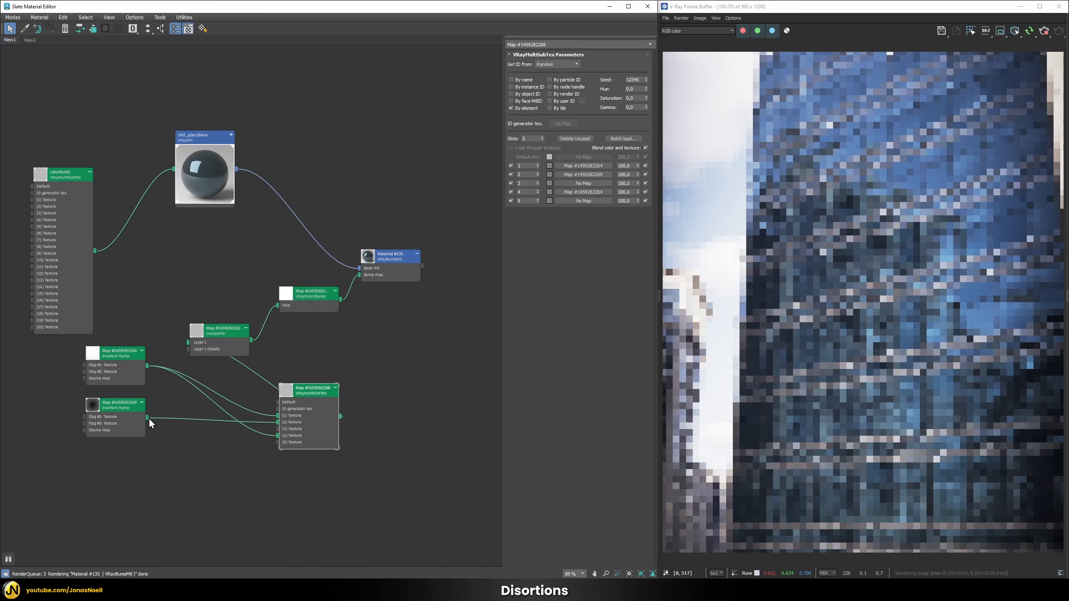
left_click_drag(149, 417, 577, 200)
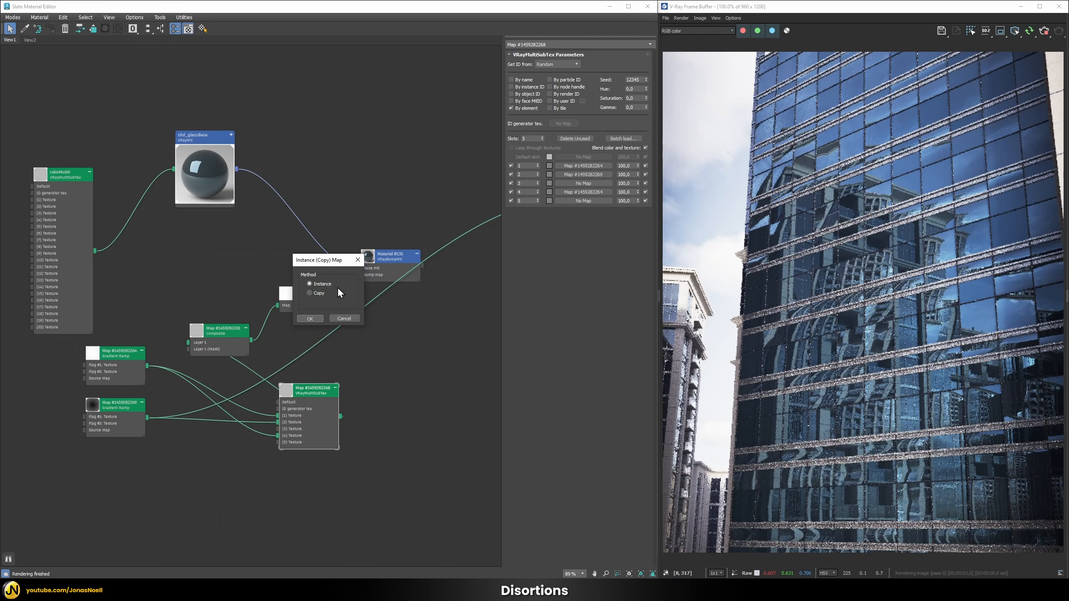
left_click(309, 315)
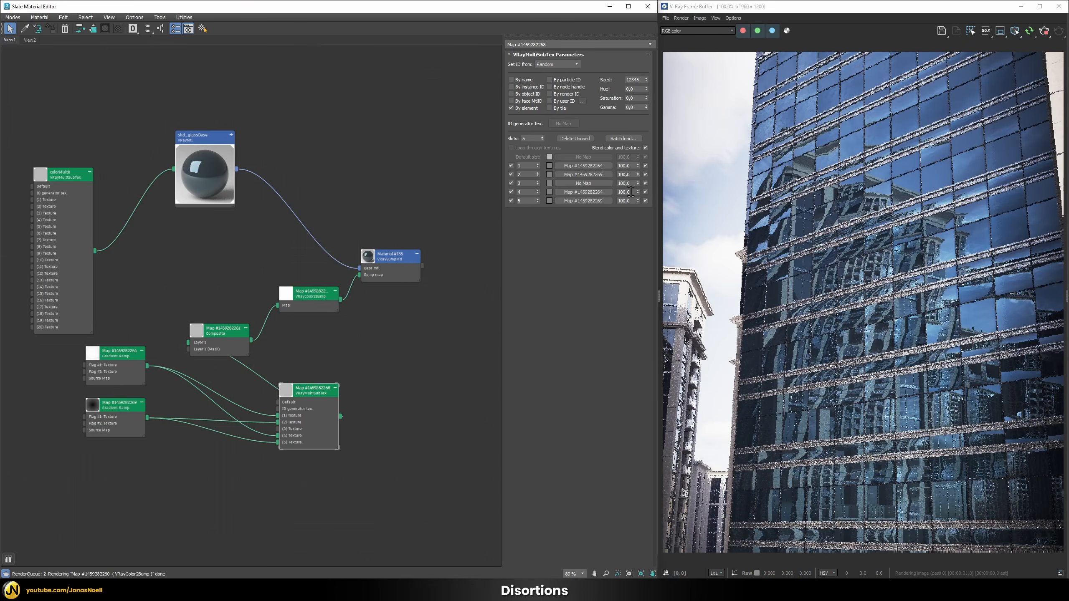
Set the texture blend amounts of slots 4 and 5 to 50
double_click(630, 192)
type("50")
key("Return")
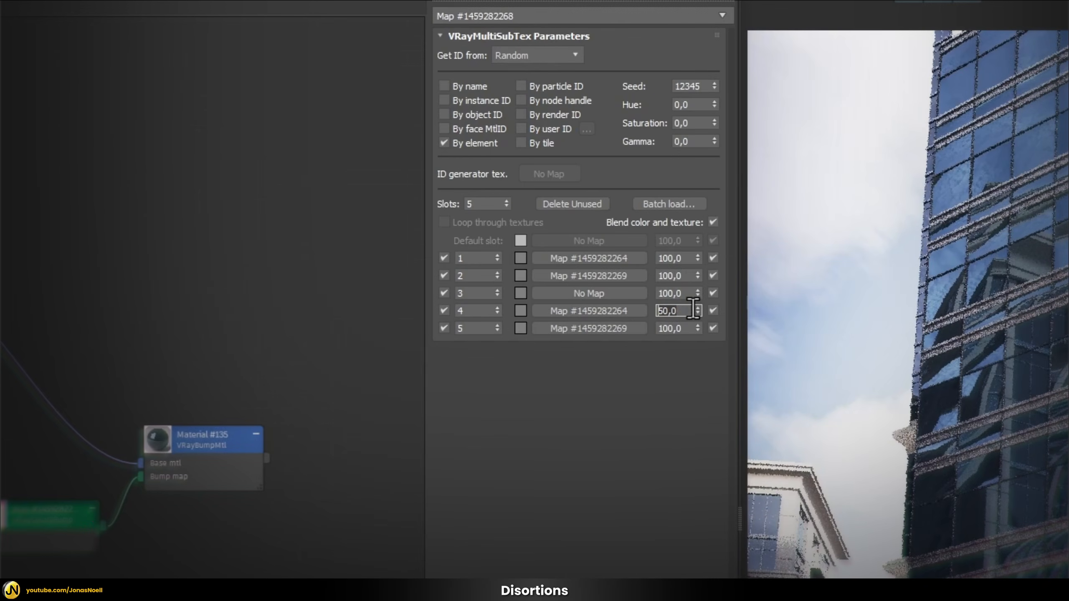
double_click(690, 328)
type("5")
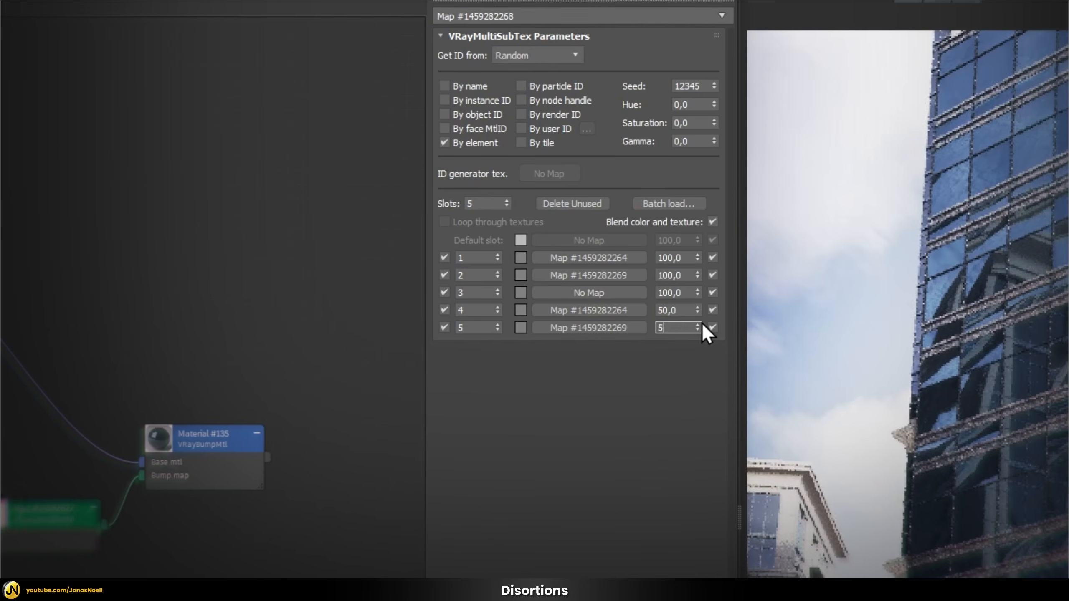
type("0")
key("Return")
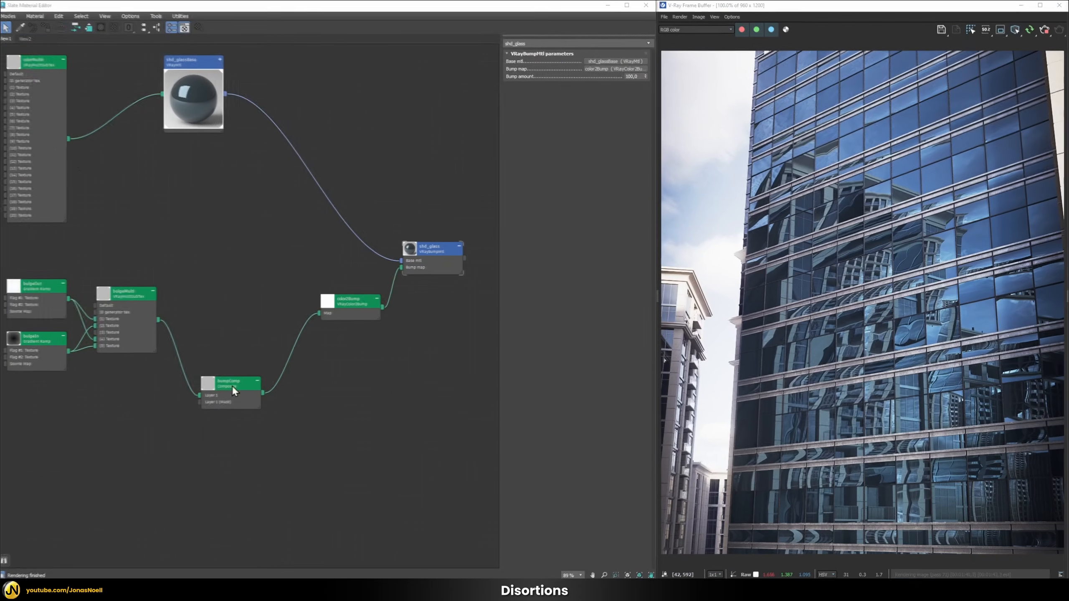
Add a second layer to the bumpComp Composite map and assign a general Noise map to it
left_click(233, 383)
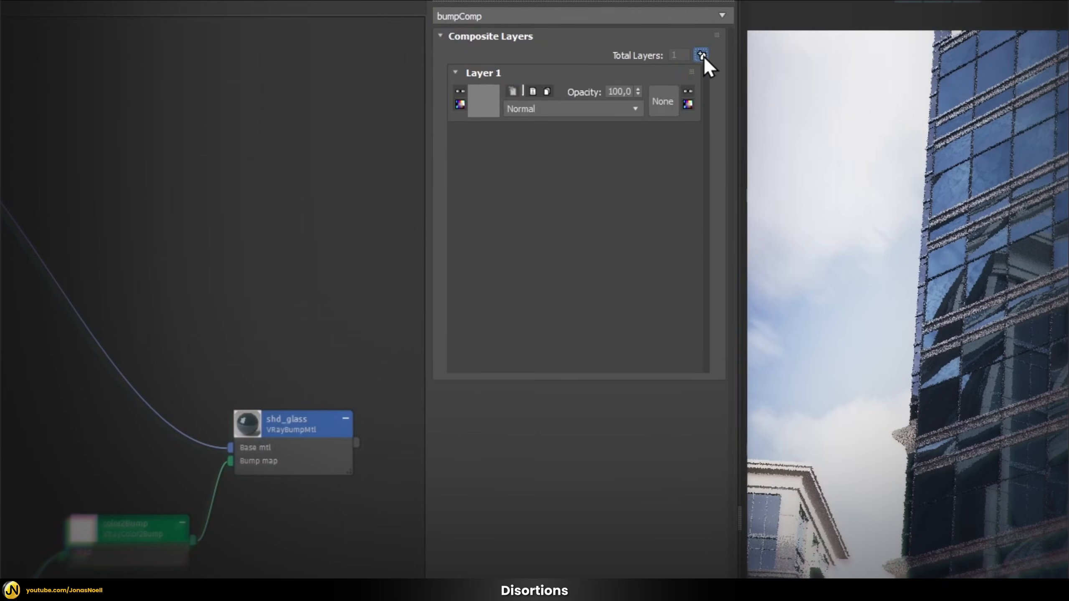
left_click(701, 54)
left_click(481, 103)
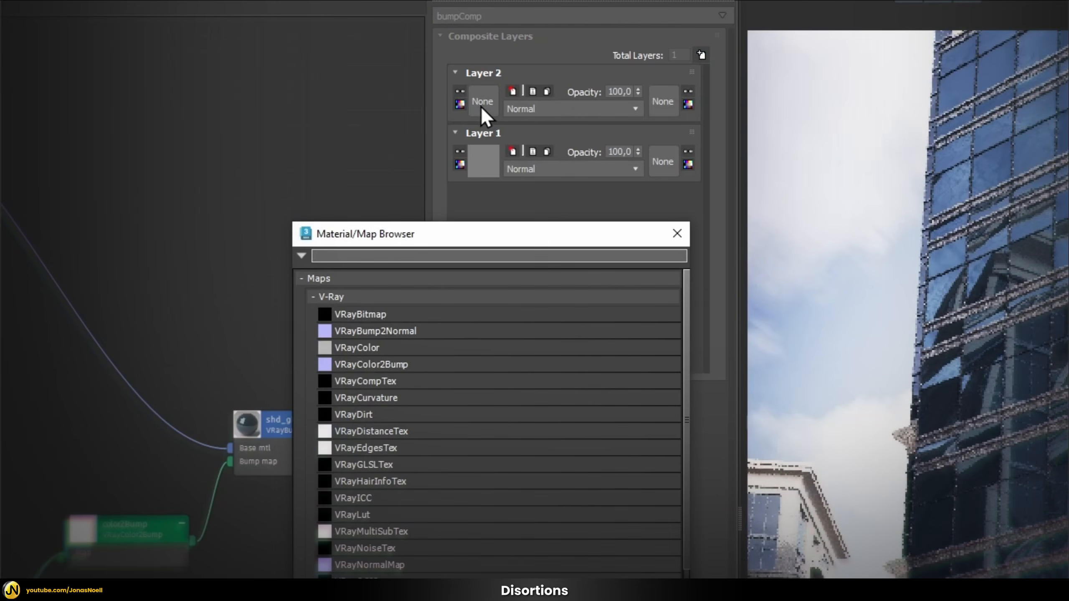
type("noise")
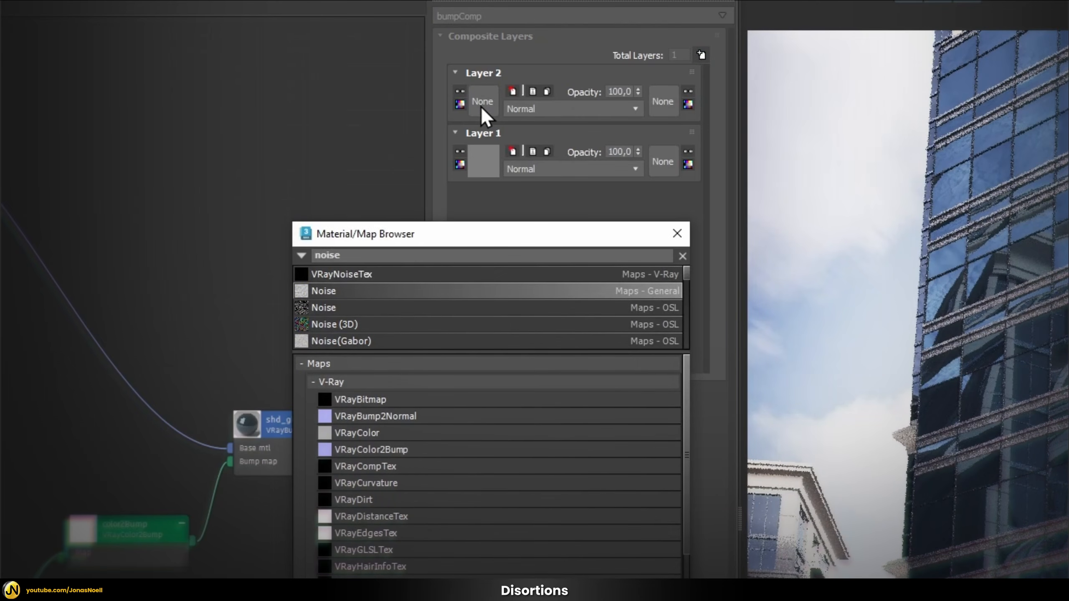
key("Return")
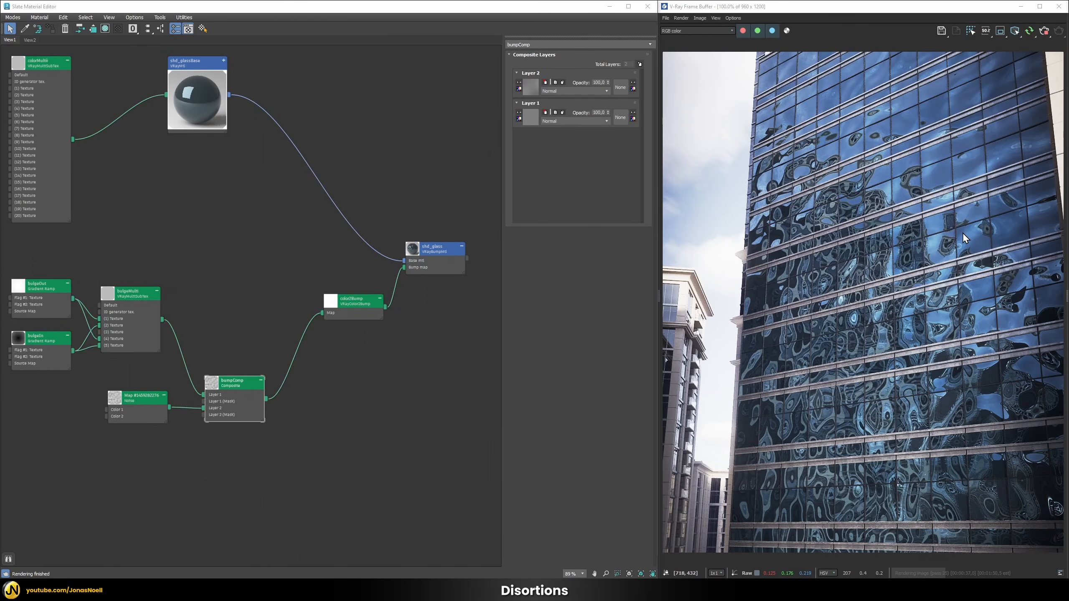
Set the Noise map's type to Fractal with Levels of 1,5
double_click(140, 402)
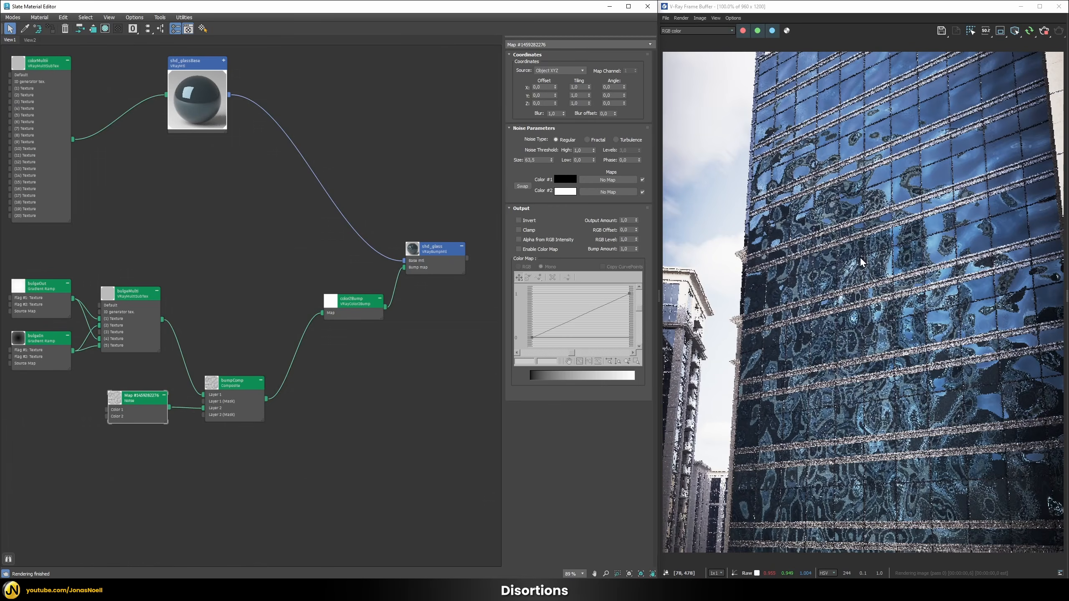
left_click(588, 140)
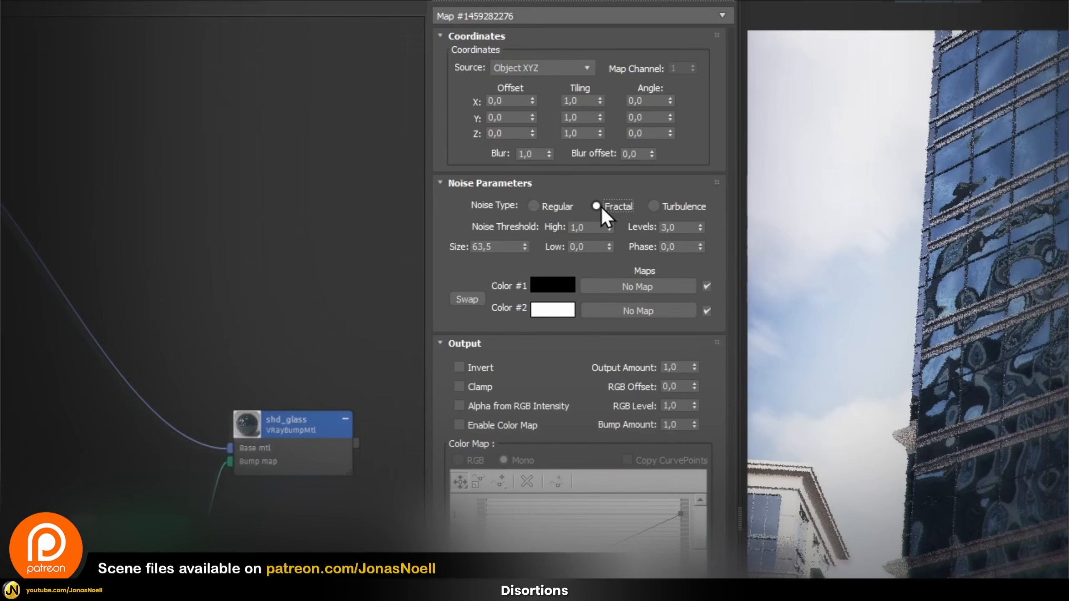
left_click(686, 227)
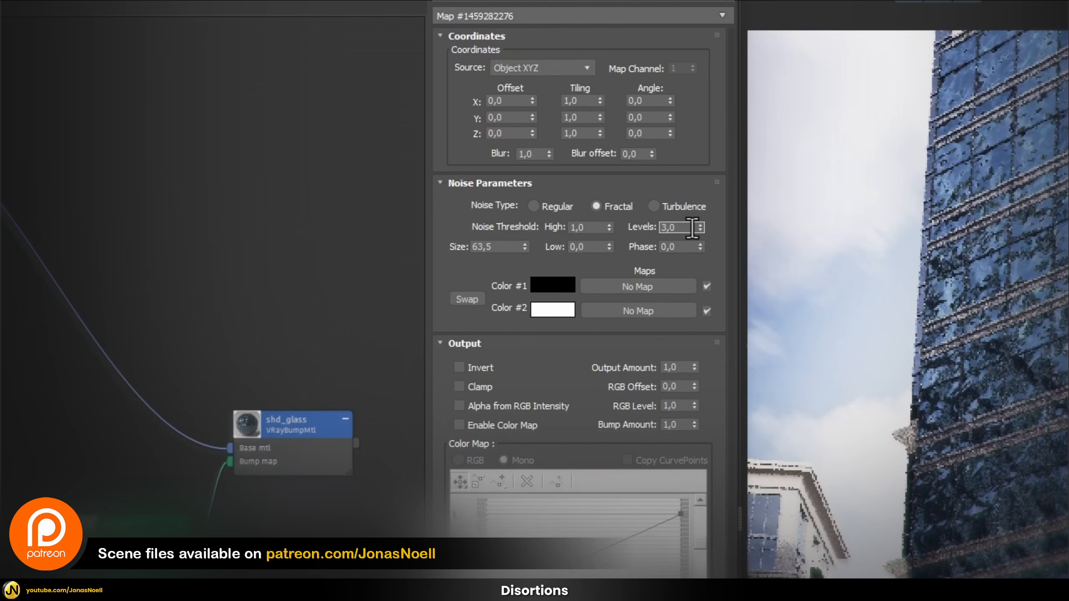
left_click_drag(691, 228, 607, 231)
type("1,5")
key("Return")
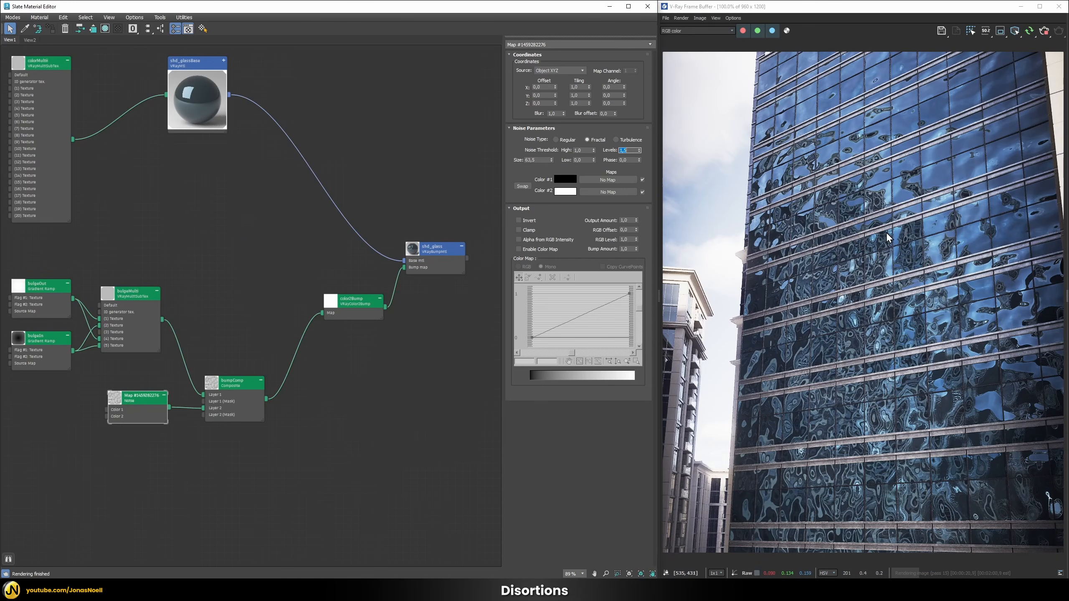
Set the Noise map's coordinate source to Explicit Map Channel and its Size to 1
scroll(923, 200, "up", 3)
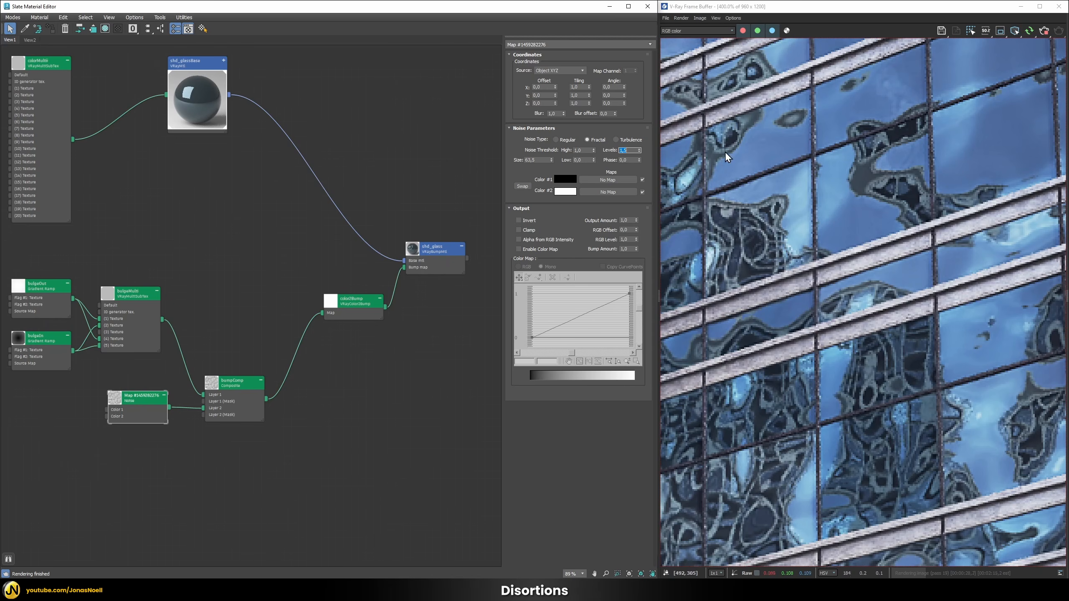
scroll(811, 237, "down", 2)
scroll(965, 313, "down", 1)
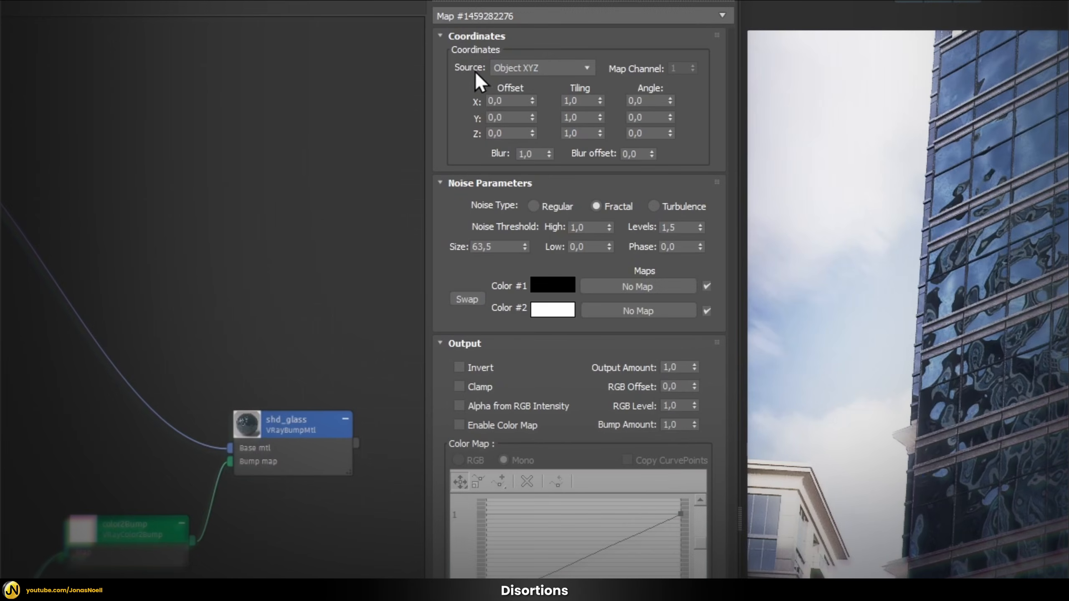
left_click(522, 69)
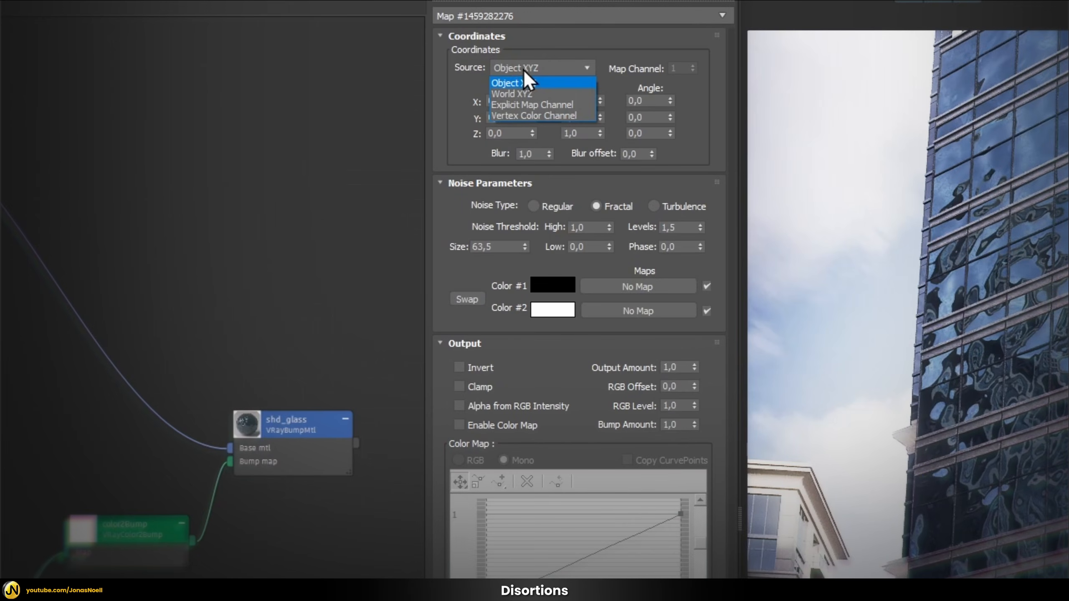
left_click(501, 105)
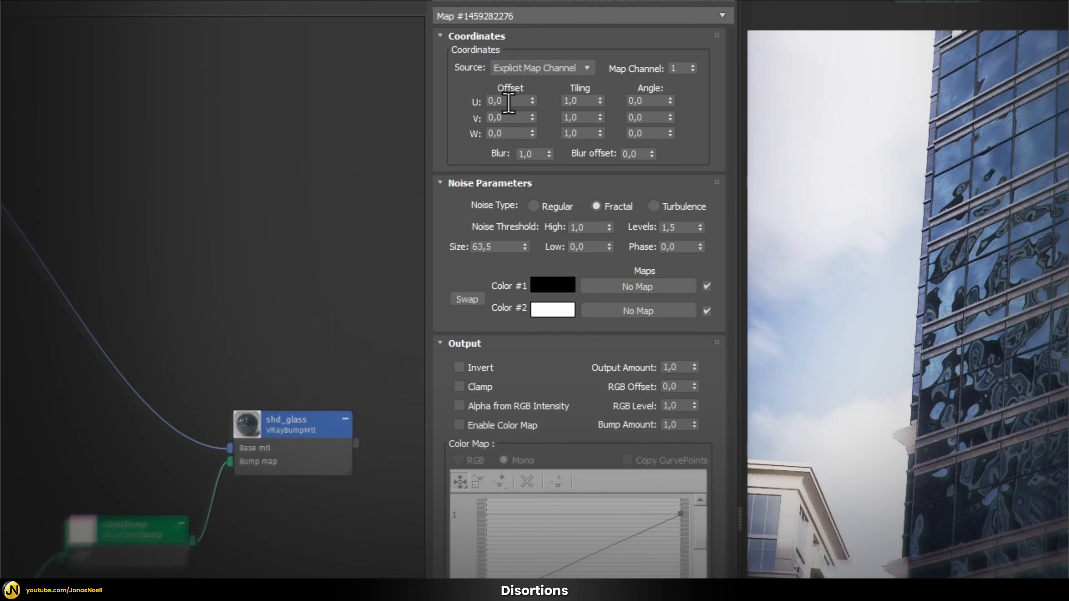
double_click(499, 247)
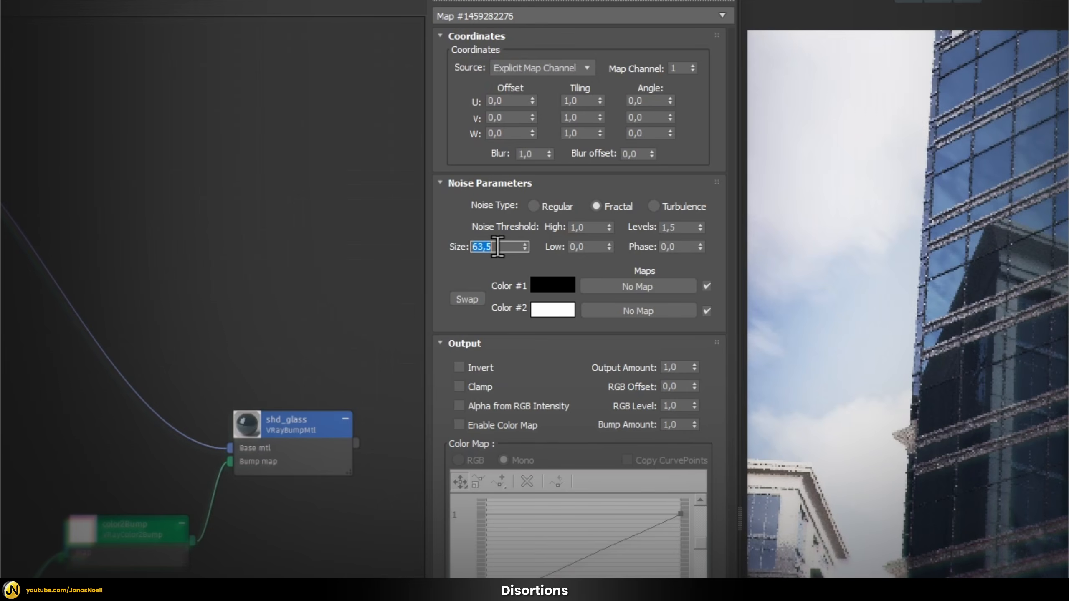
type("1")
key("Return")
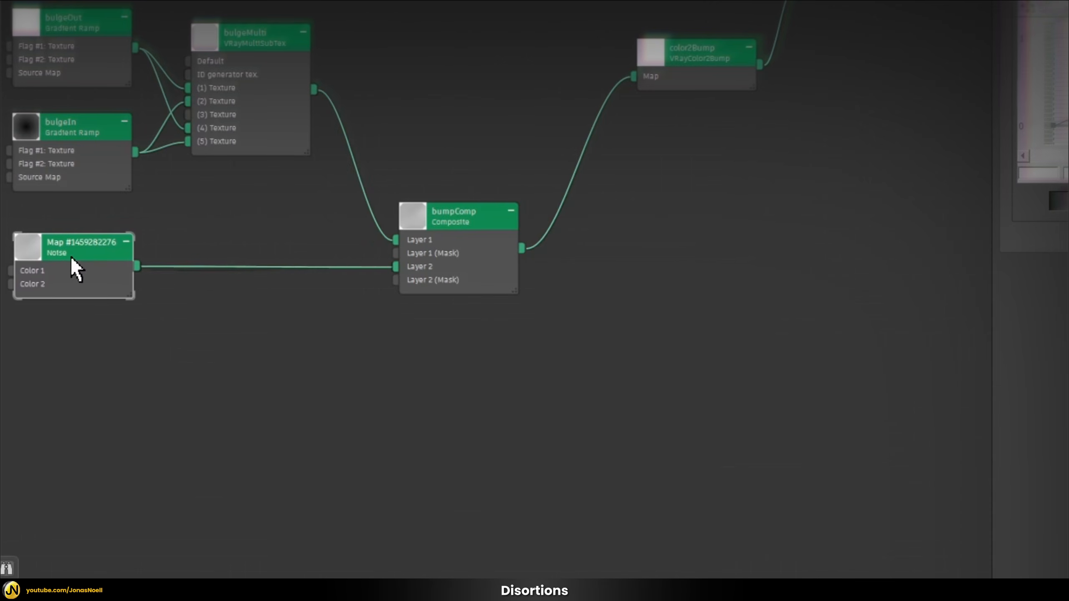
Add a VRayTriplanarTex map, feed the Noise map into its Texture input, and connect it to Layer 2 of bumpComp
left_click_drag(71, 256, 69, 256)
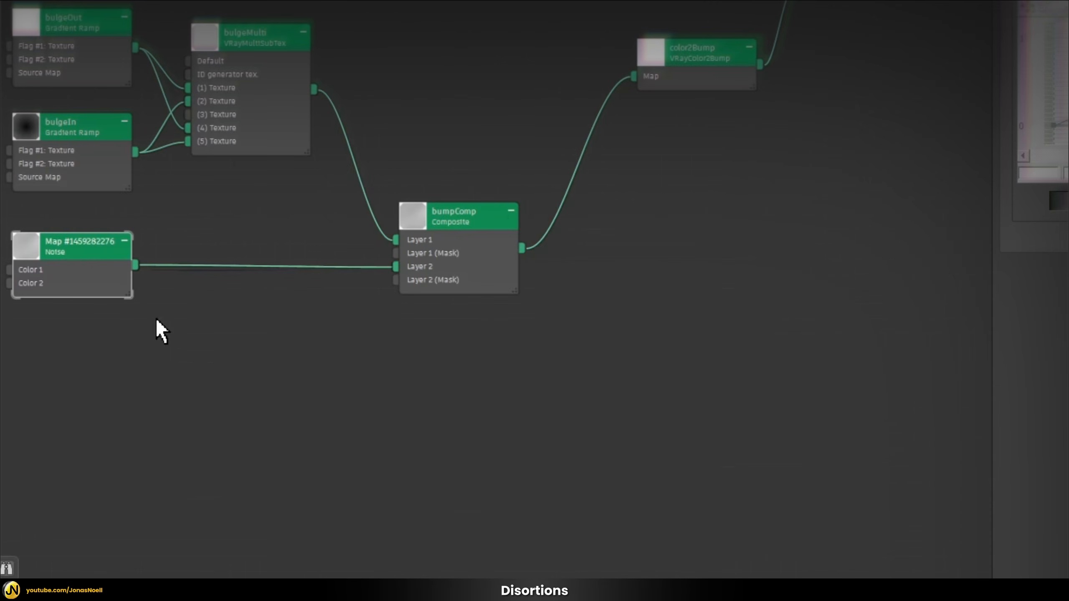
right_click(205, 328)
mouse_move(234, 358)
mouse_move(354, 357)
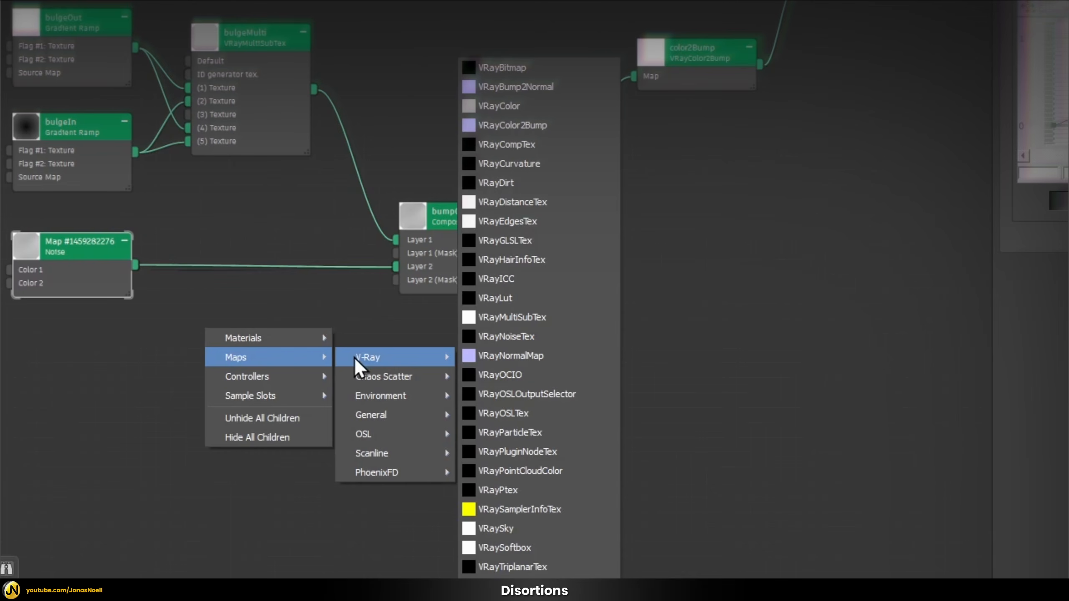
left_click(547, 567)
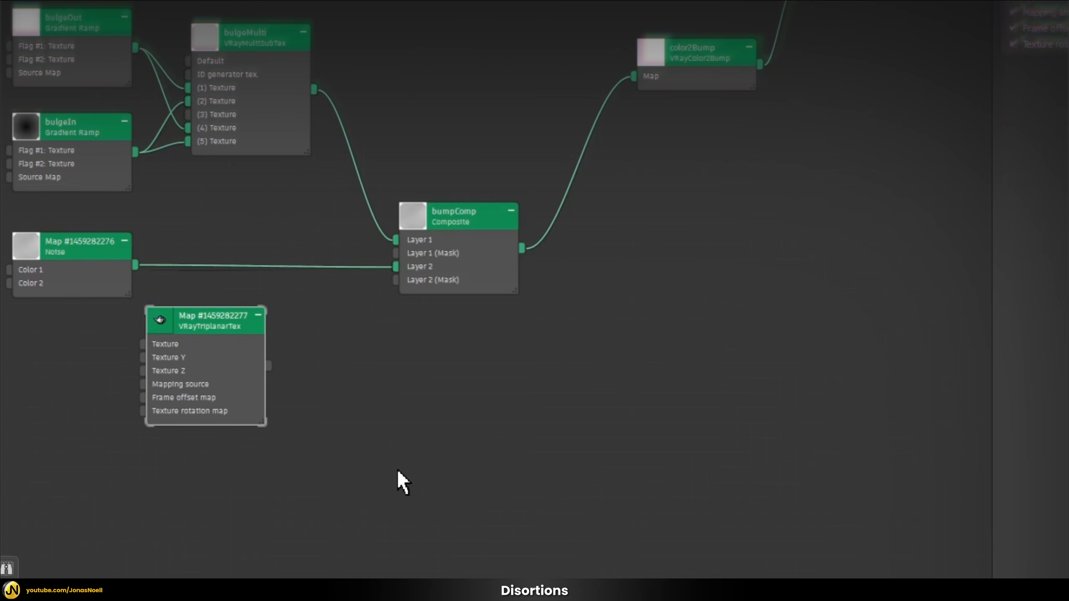
left_click_drag(173, 311, 220, 295)
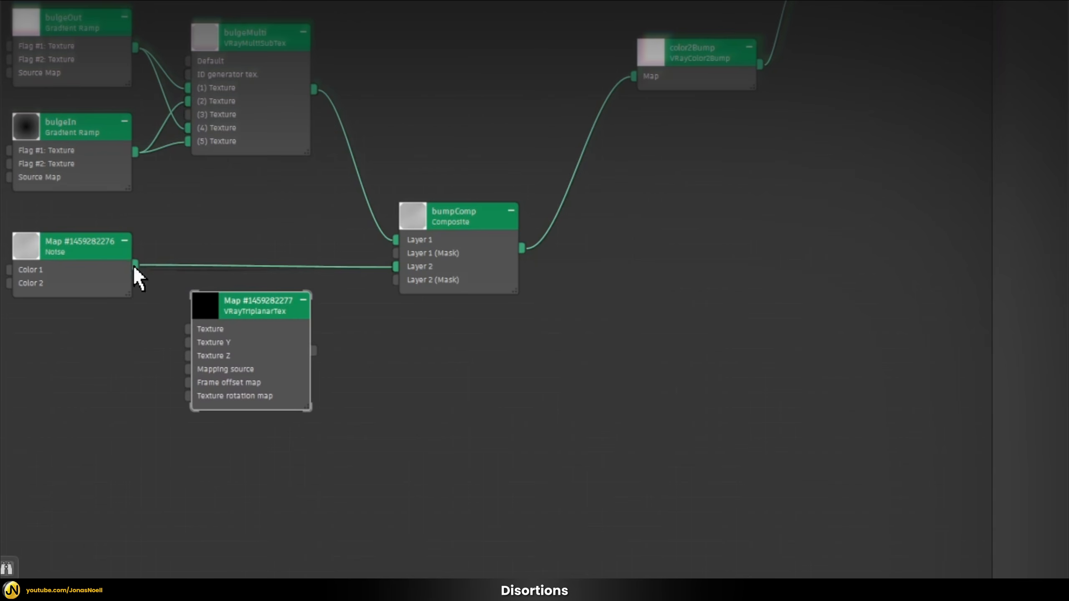
left_click_drag(183, 332, 187, 329)
left_click_drag(314, 349, 393, 270)
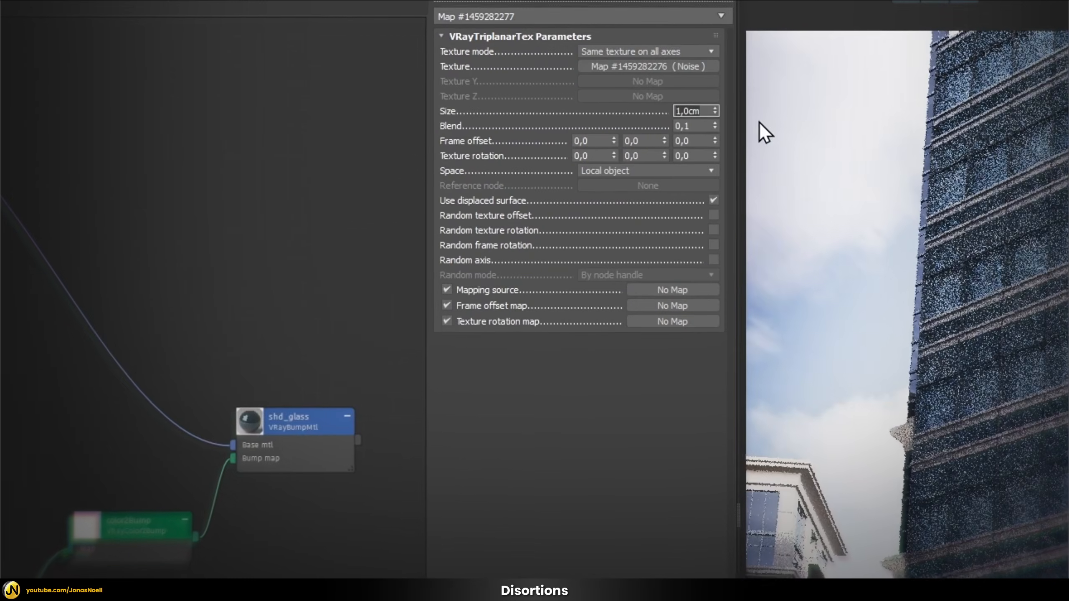
Set the triplanar map's Size to 100 cm and enable Random texture offset with the random mode By element
type("100")
key("Return")
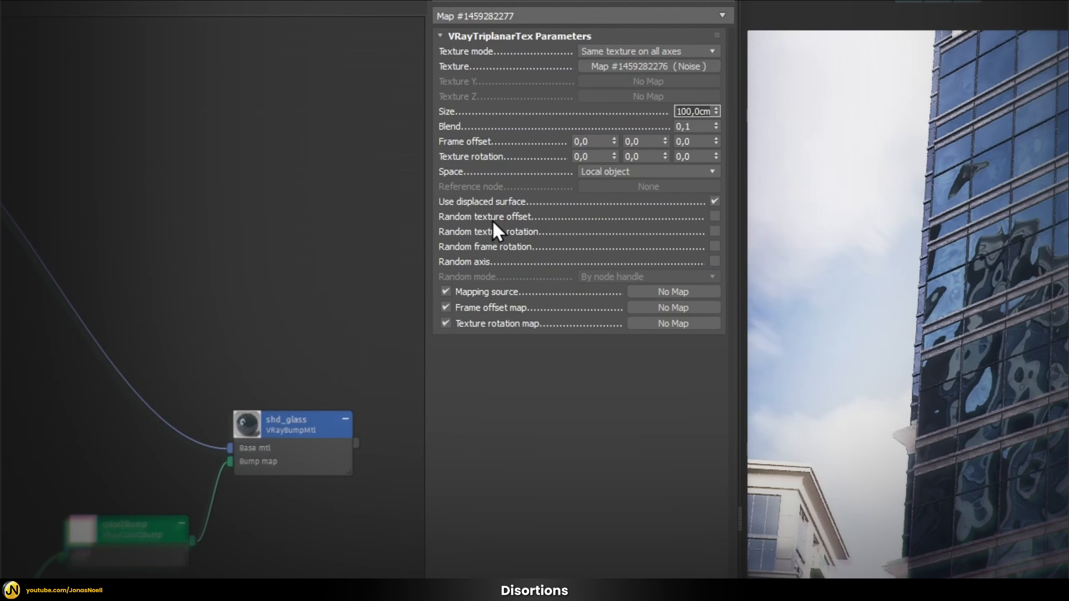
left_click(714, 216)
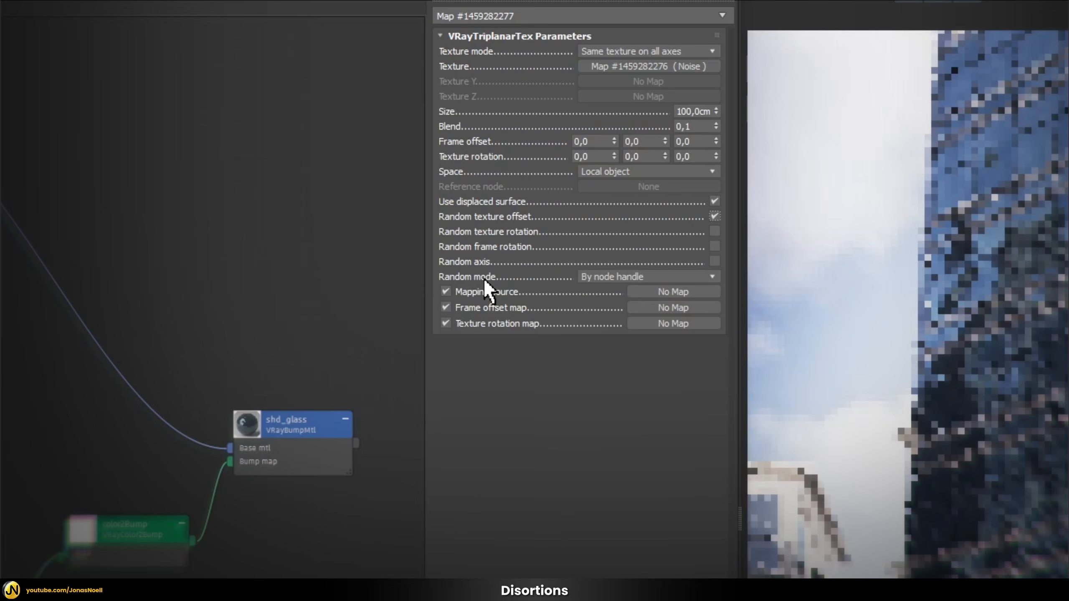
left_click(627, 278)
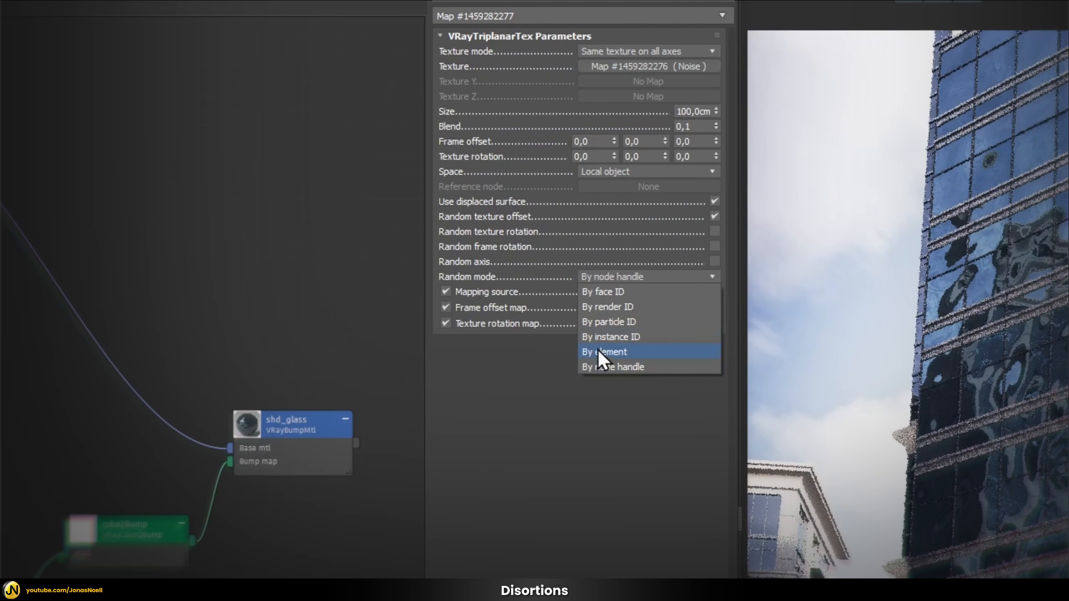
left_click(620, 354)
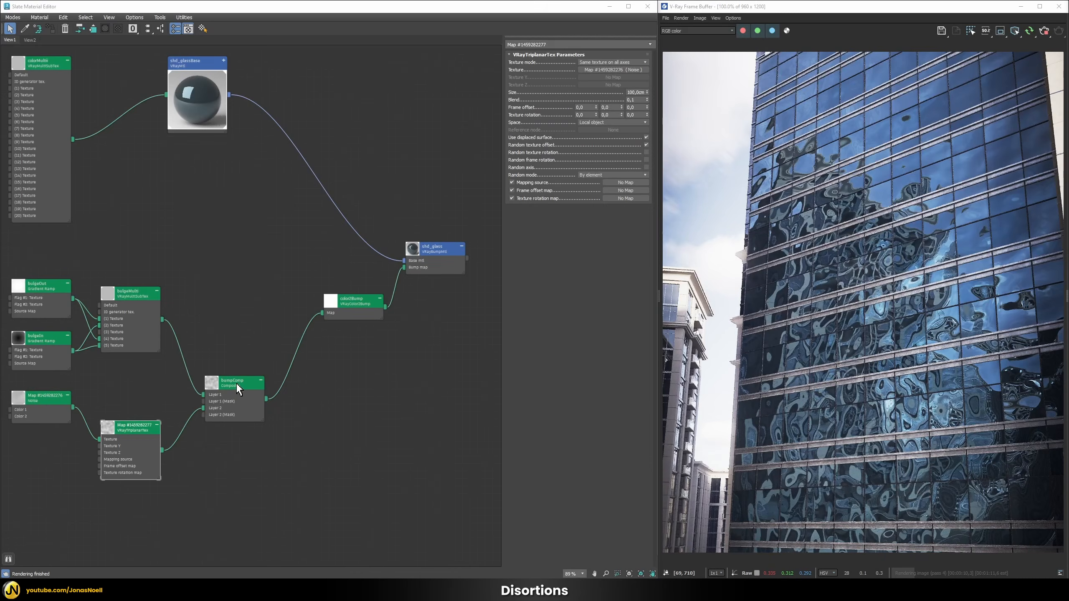
Set the blend mode of Layer 2 in the bumpComp Composite map to Overlay
double_click(237, 390)
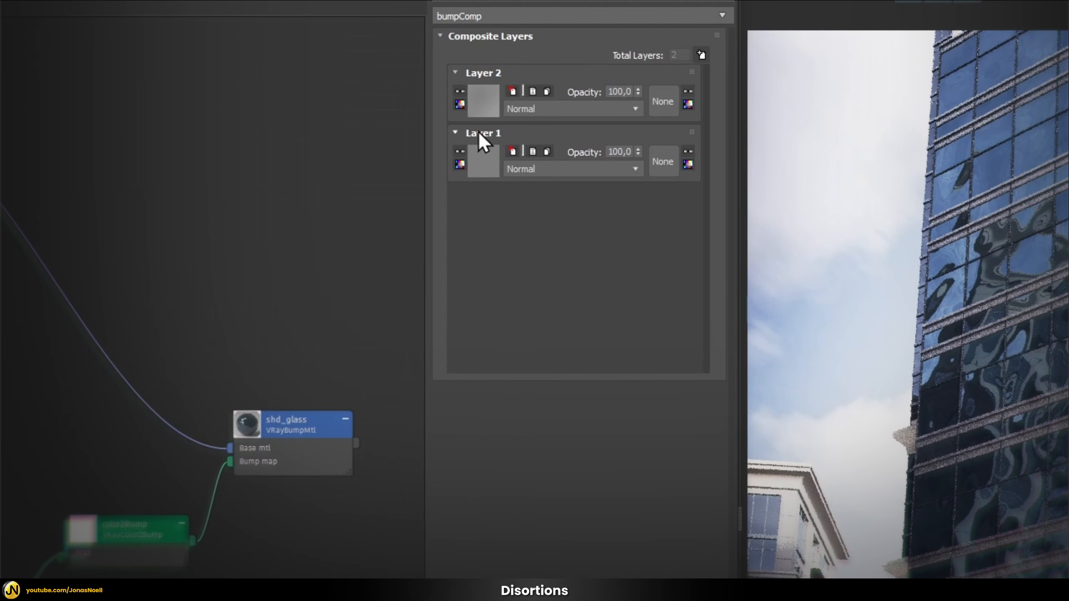
left_click(550, 109)
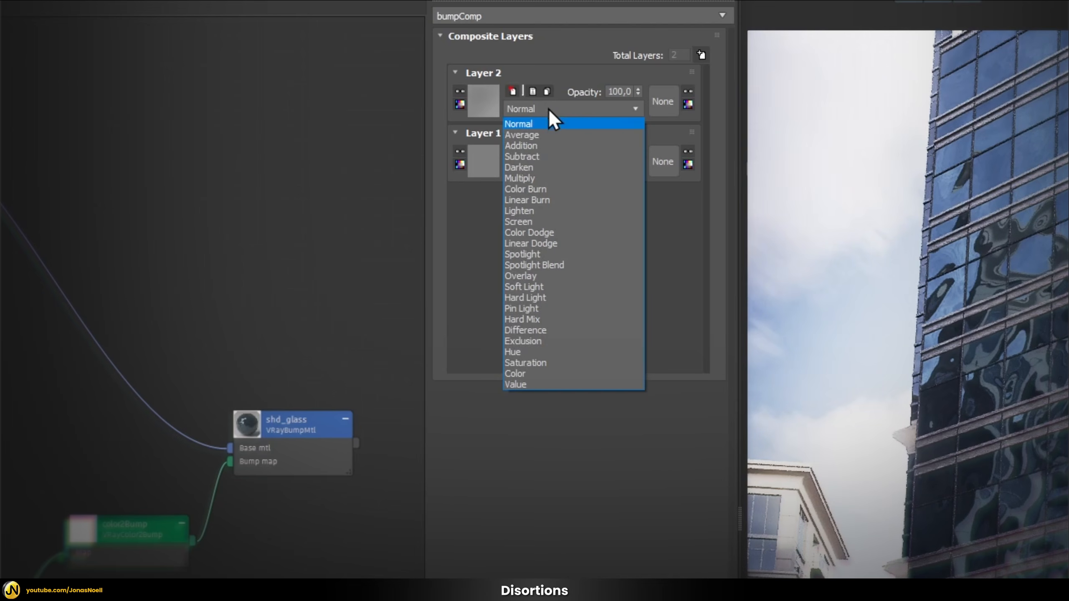
left_click(533, 277)
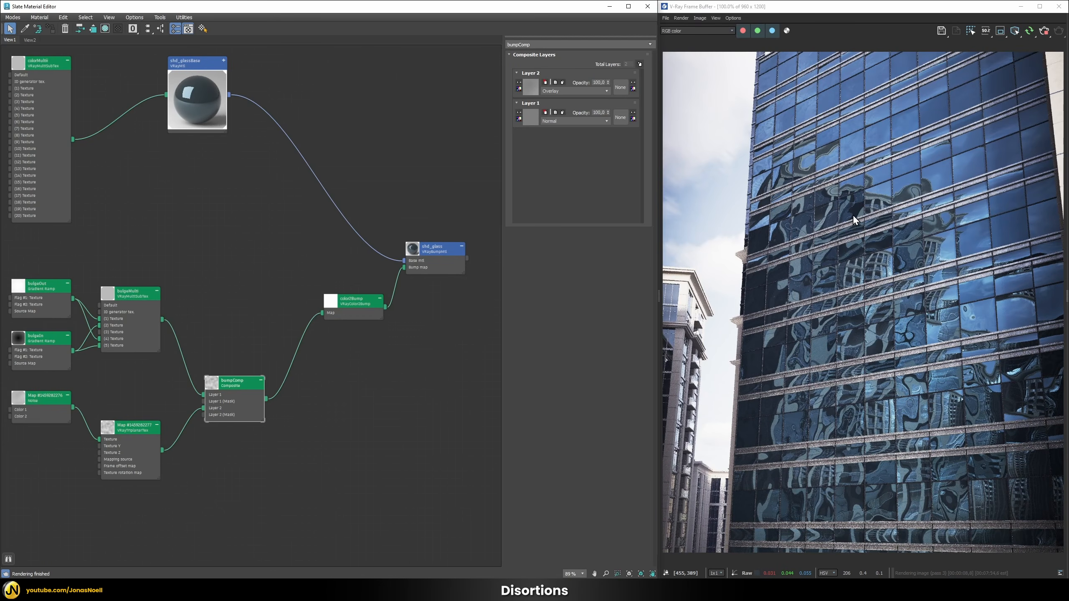
Try a Height of 20 cm on the color2Bump map
double_click(356, 300)
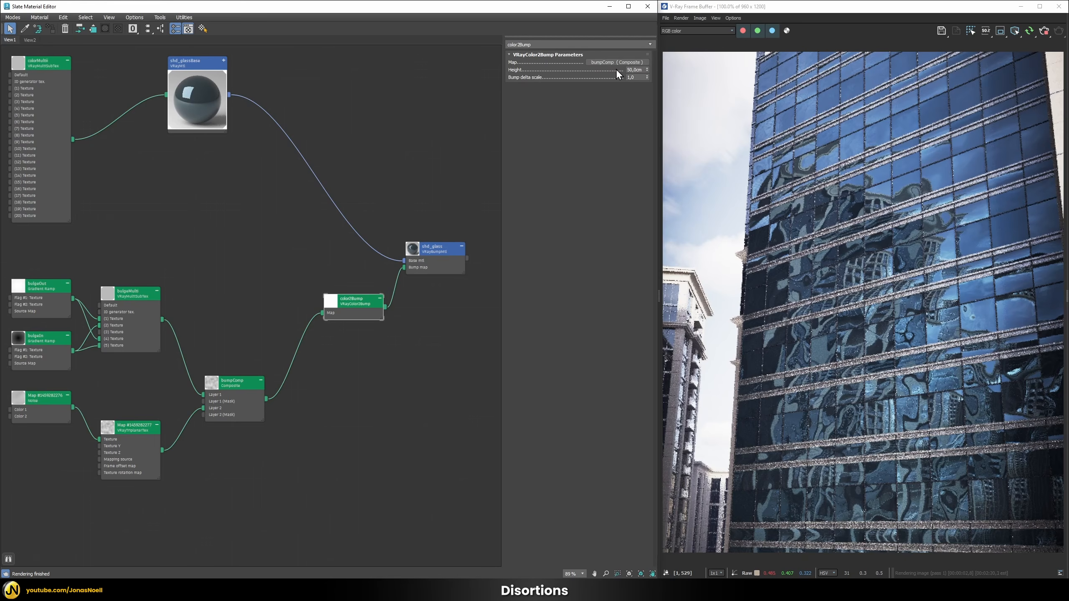
left_click(639, 69)
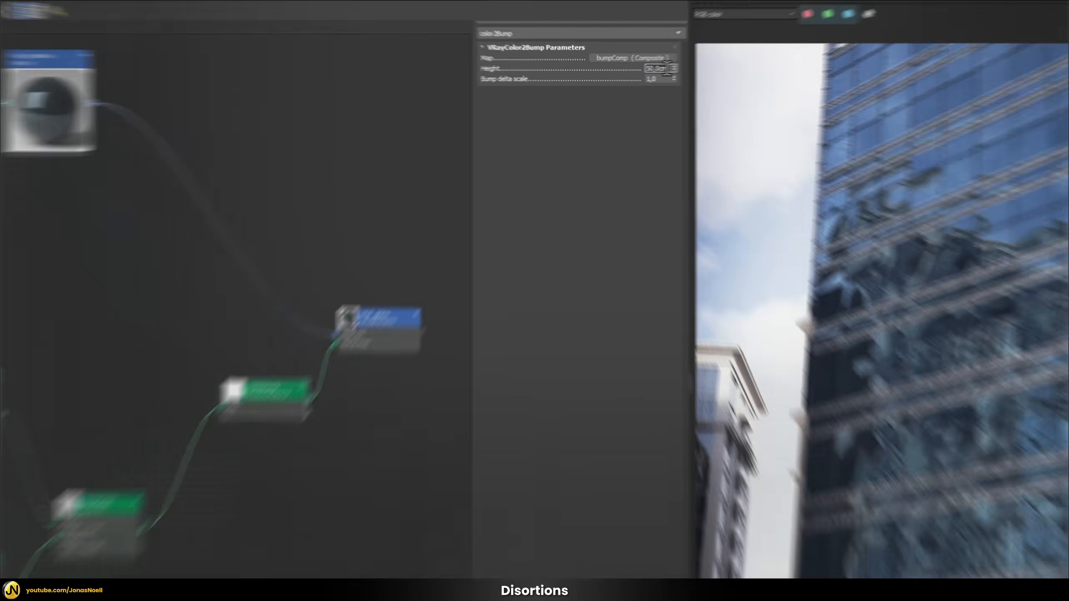
type("2")
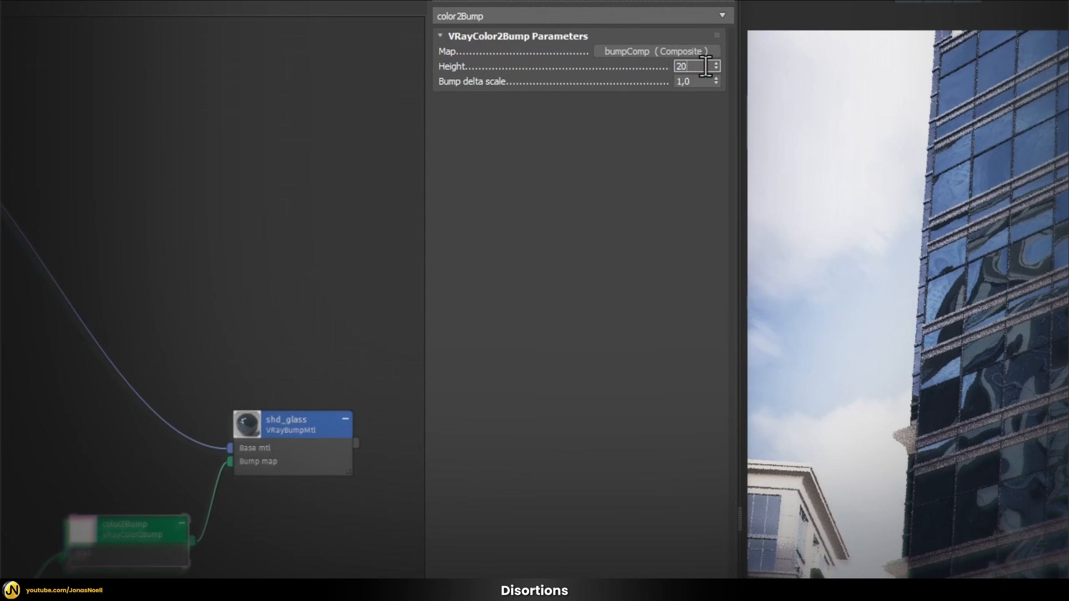
type("0")
key("Return")
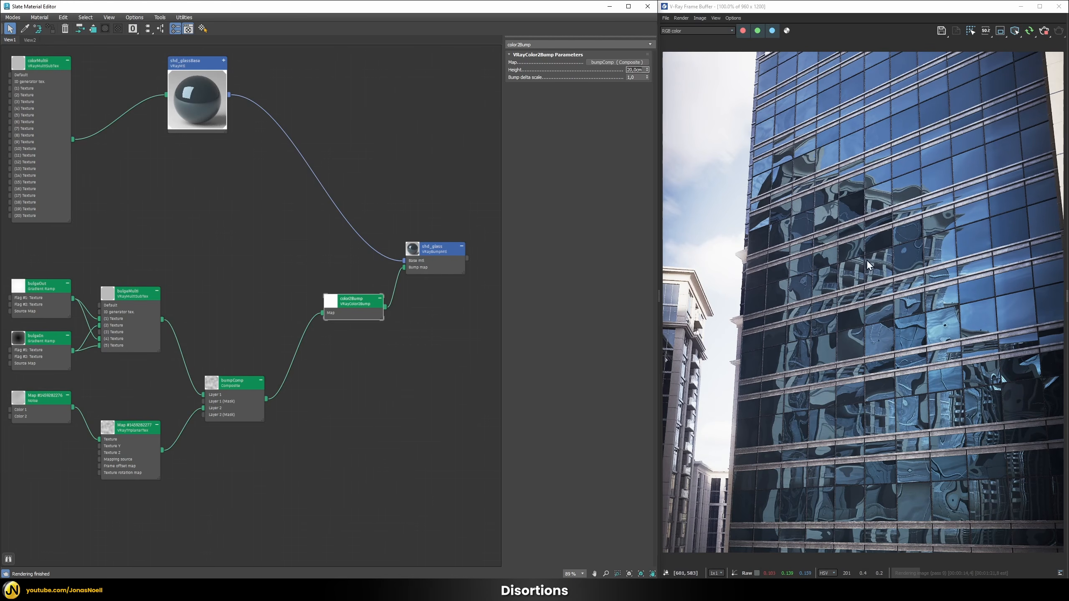
Try a Height of 5 cm on the color2Bump map
left_click_drag(627, 70, 662, 71)
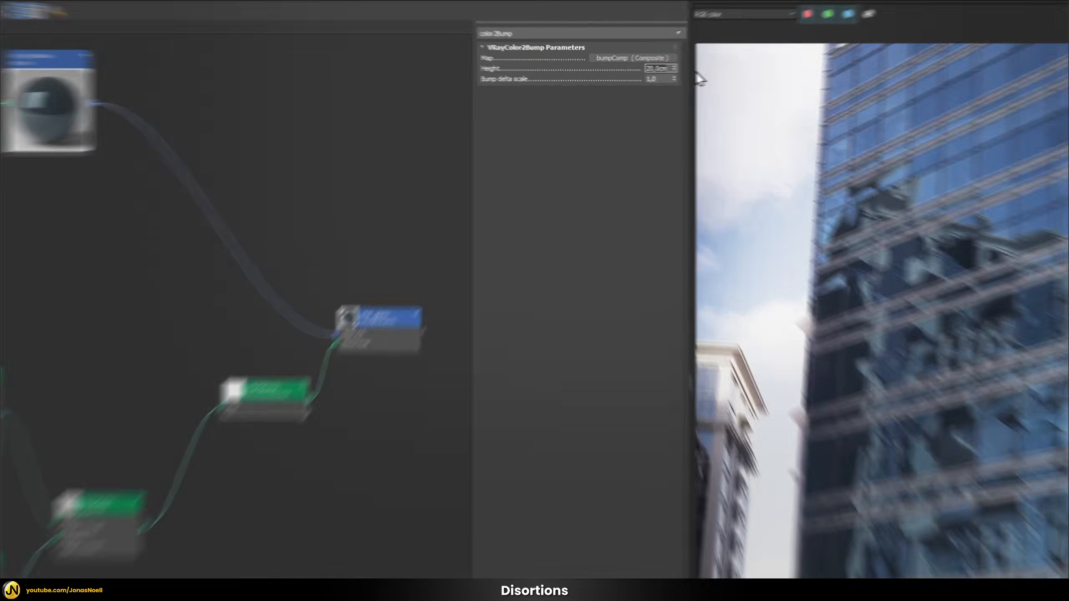
type("5")
key("Return")
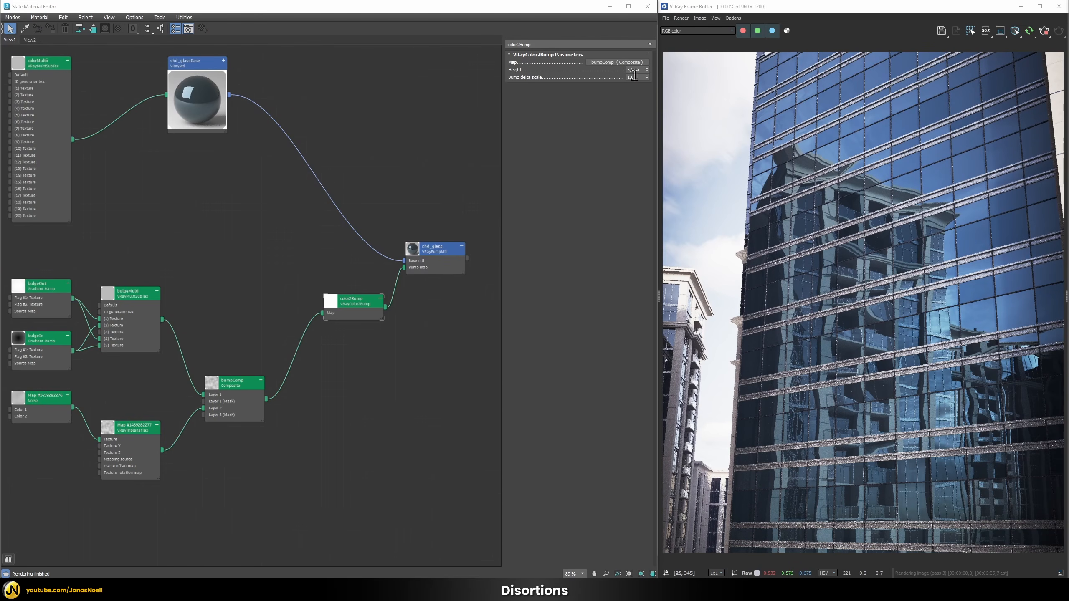
Set the color2Bump map's Height to 12,5 cm
double_click(634, 70)
type("12,")
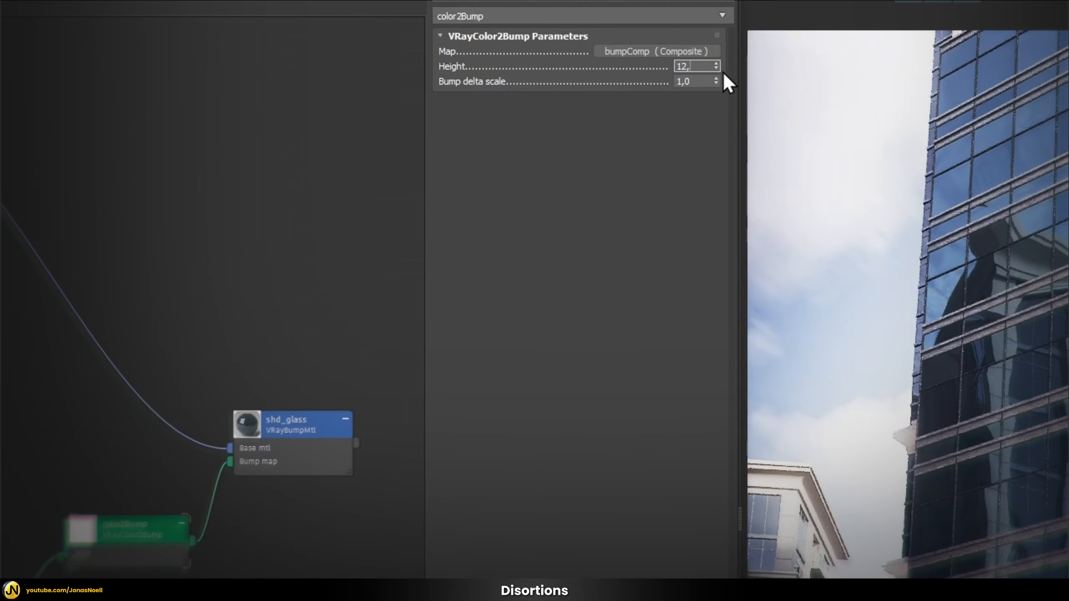
type("5")
key("Return")
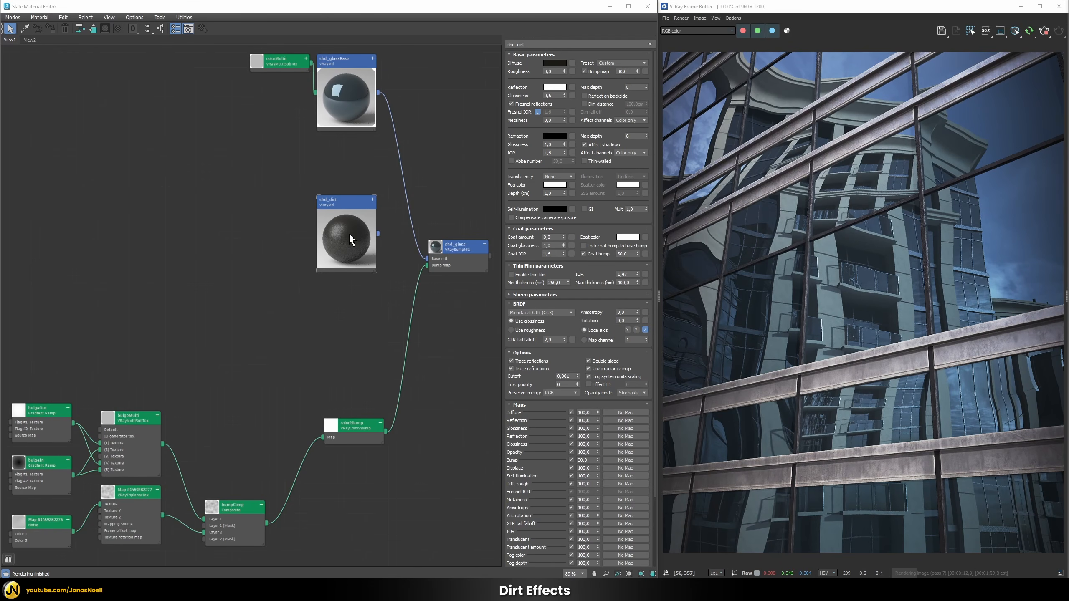
Assign the shd_dirt material to the selected facade glass as a preview, and reassign shd_glass to it
right_click(348, 234)
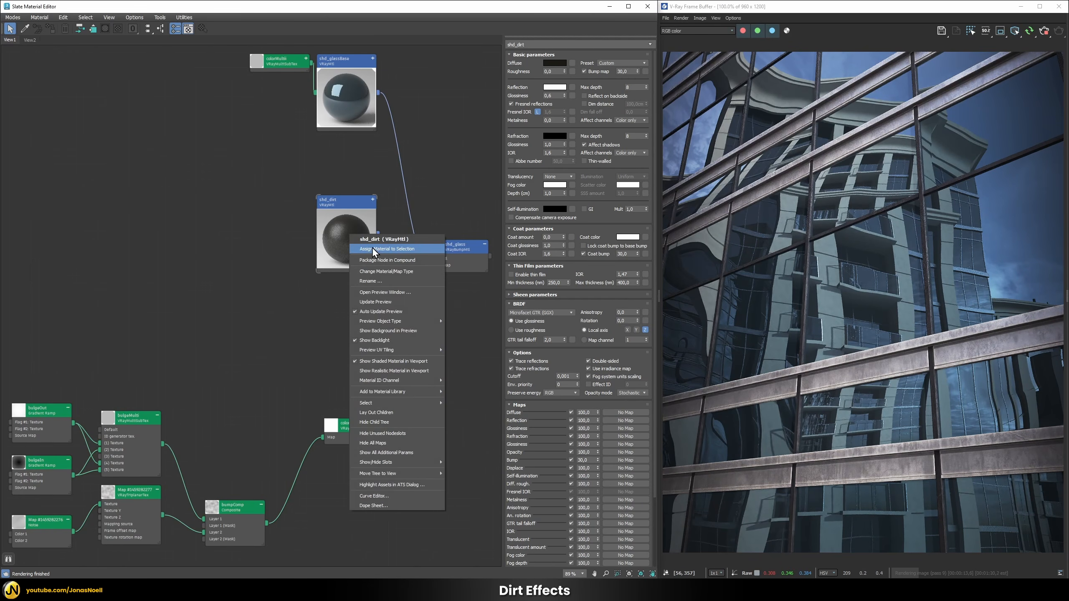
left_click(373, 247)
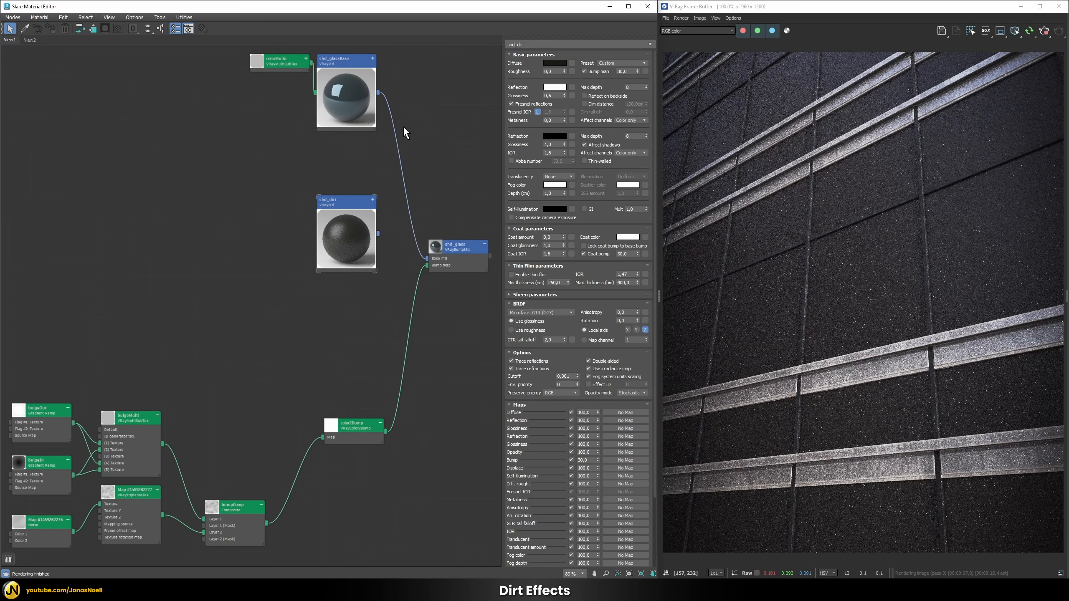
right_click(471, 252)
left_click(481, 266)
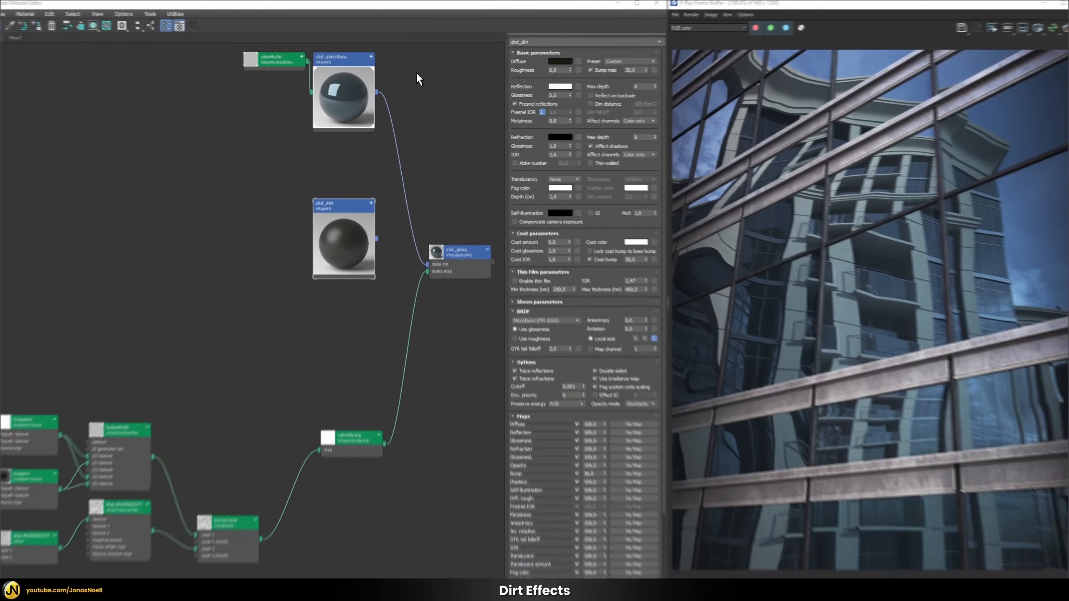
Add a VRayBlendMtl material and connect shd_glassBase as its base material
right_click(416, 72)
mouse_move(441, 79)
mouse_move(514, 79)
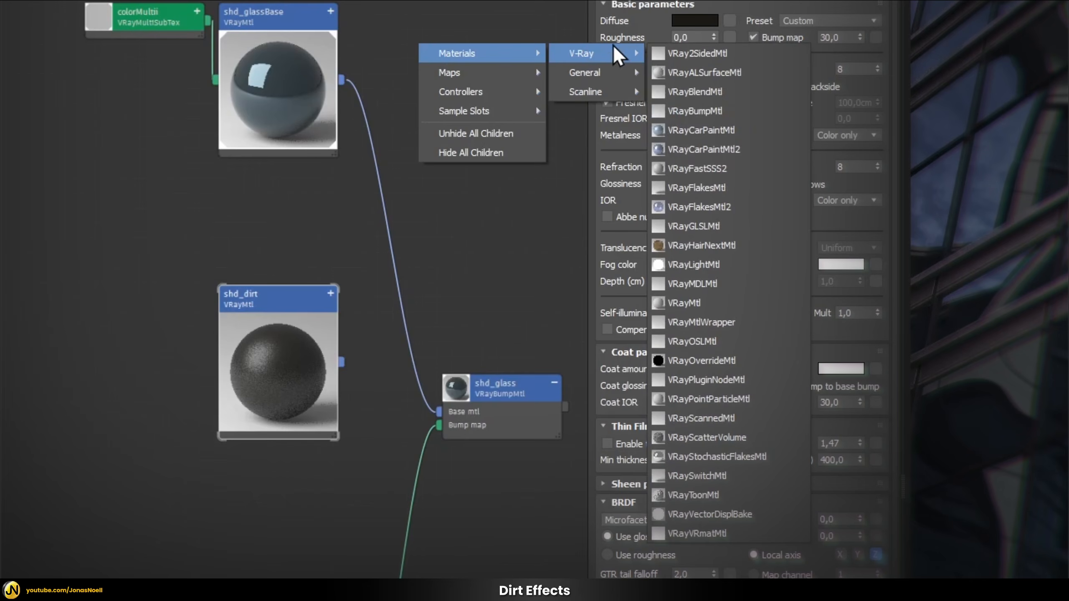
left_click(694, 91)
left_click_drag(449, 46, 501, 42)
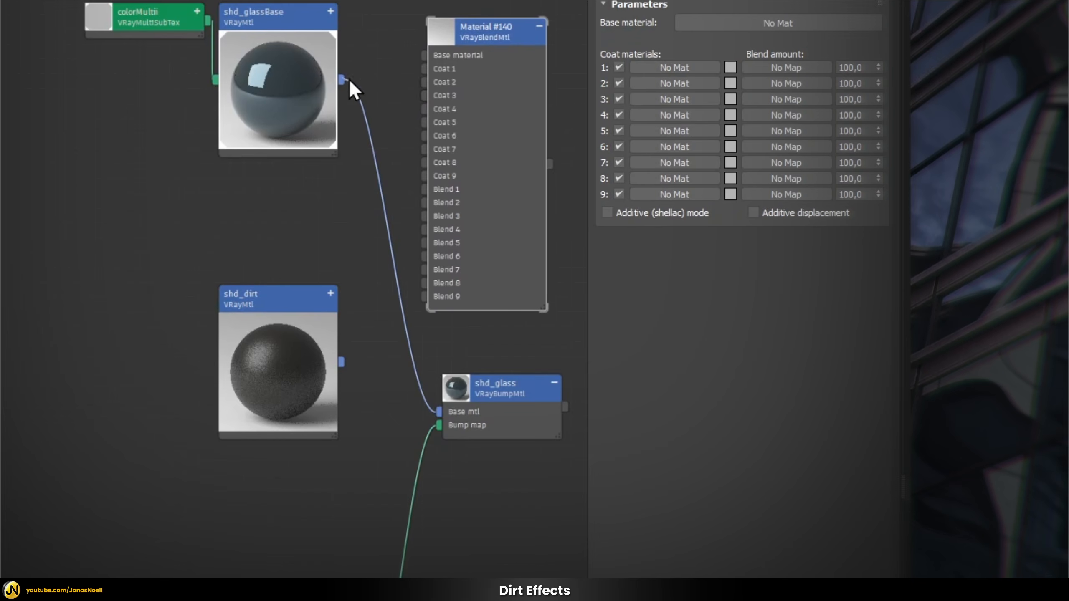
left_click_drag(342, 79, 449, 50)
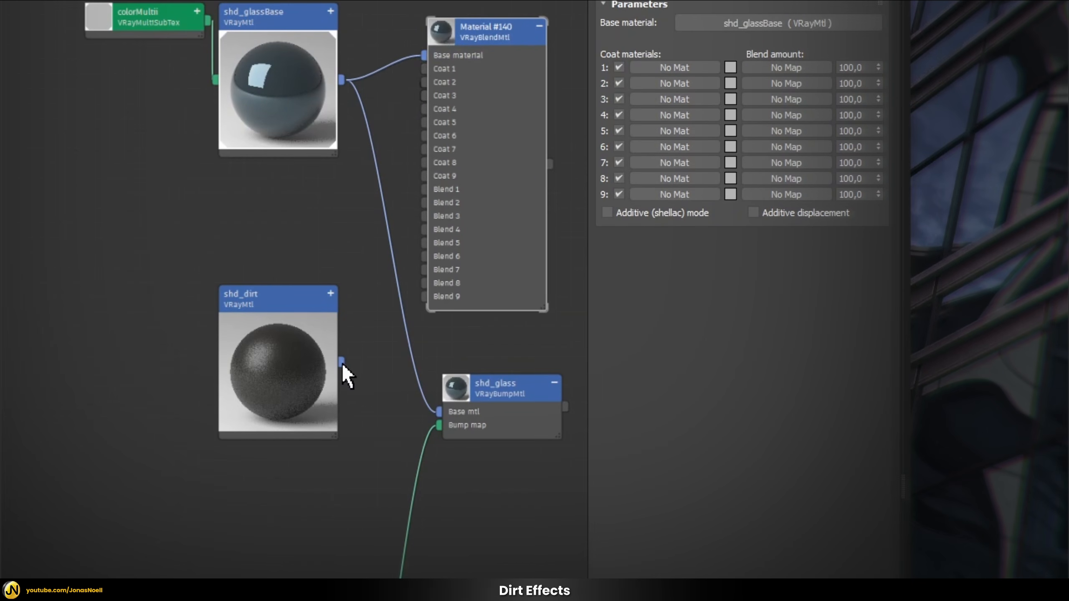
Assign shd_dirt as an instance to coat 1 of the blend material and connect the blend to the Base mtl of shd_glass
left_click_drag(341, 362, 669, 70)
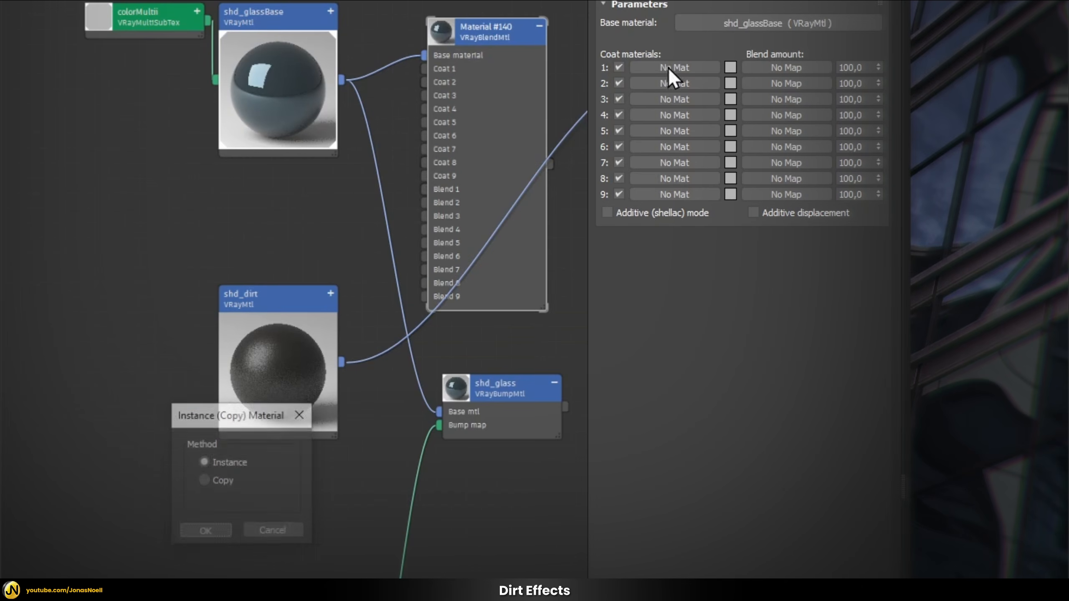
left_click(205, 530)
left_click_drag(552, 165, 564, 176)
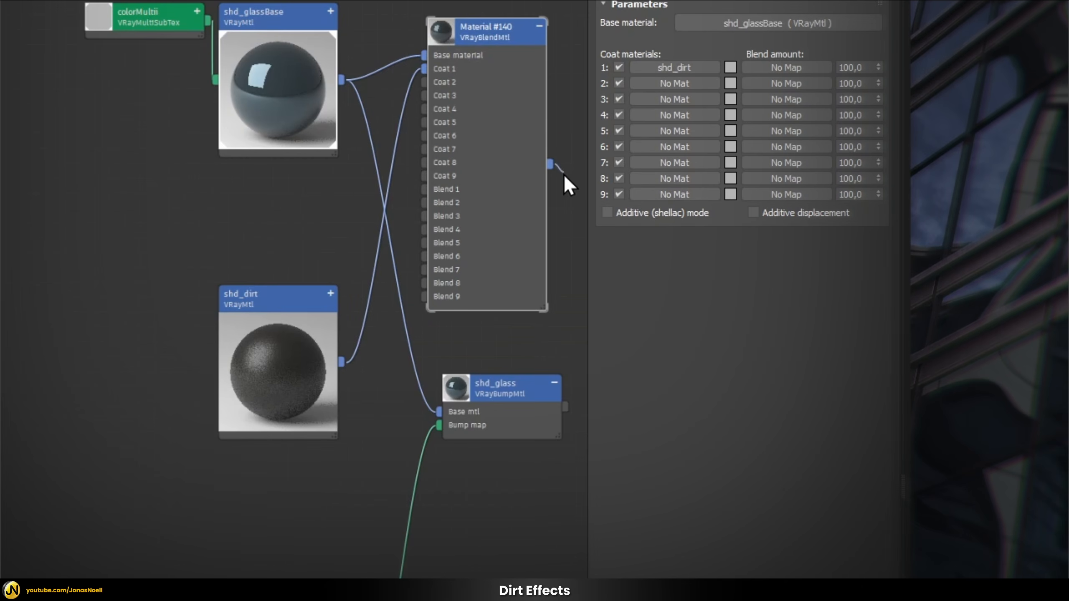
left_click_drag(568, 220, 439, 411)
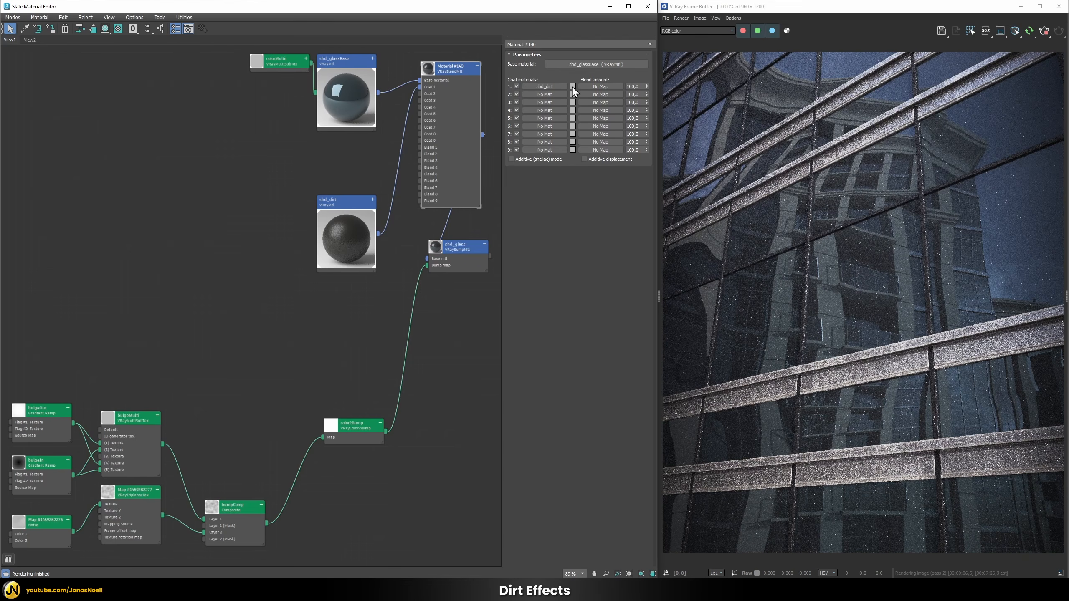
Test black and white as the coat 1 blend color of the VRayBlendMtl, and set it to black
left_click(572, 86)
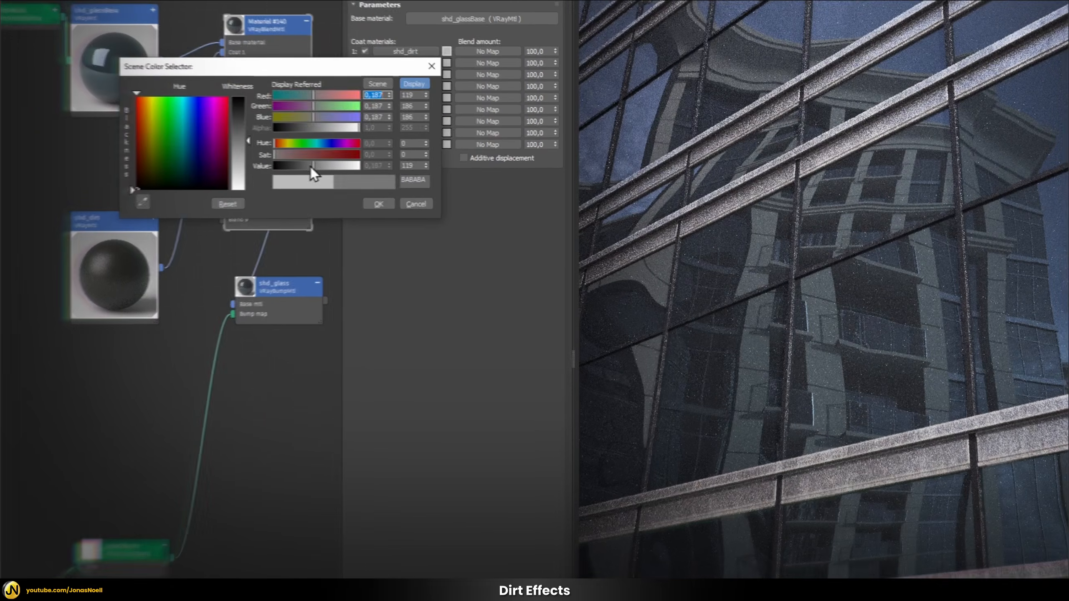
left_click_drag(311, 167, 249, 168)
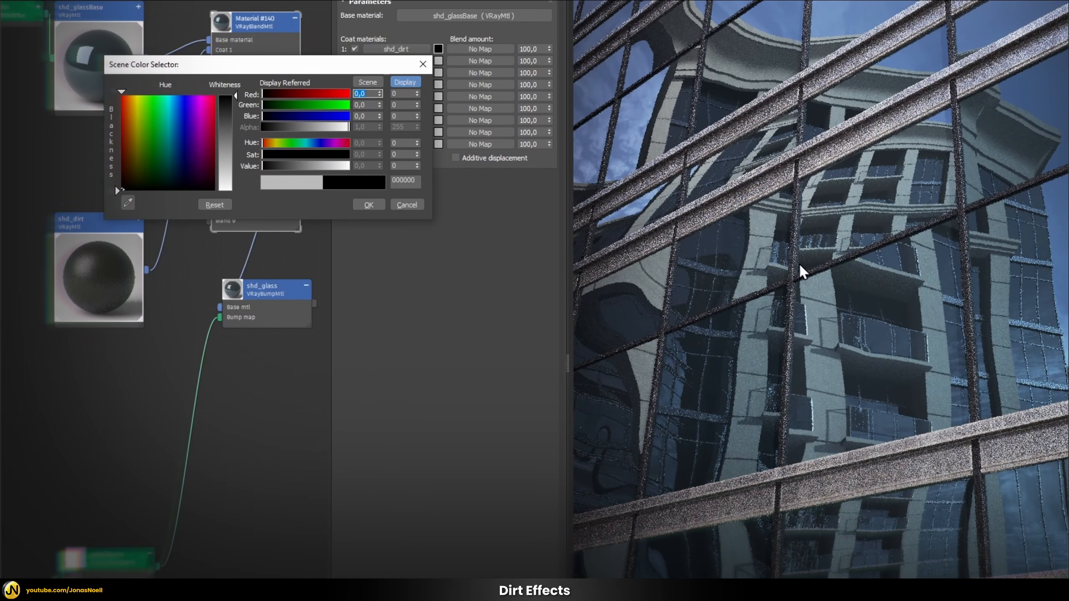
left_click_drag(303, 167, 377, 174)
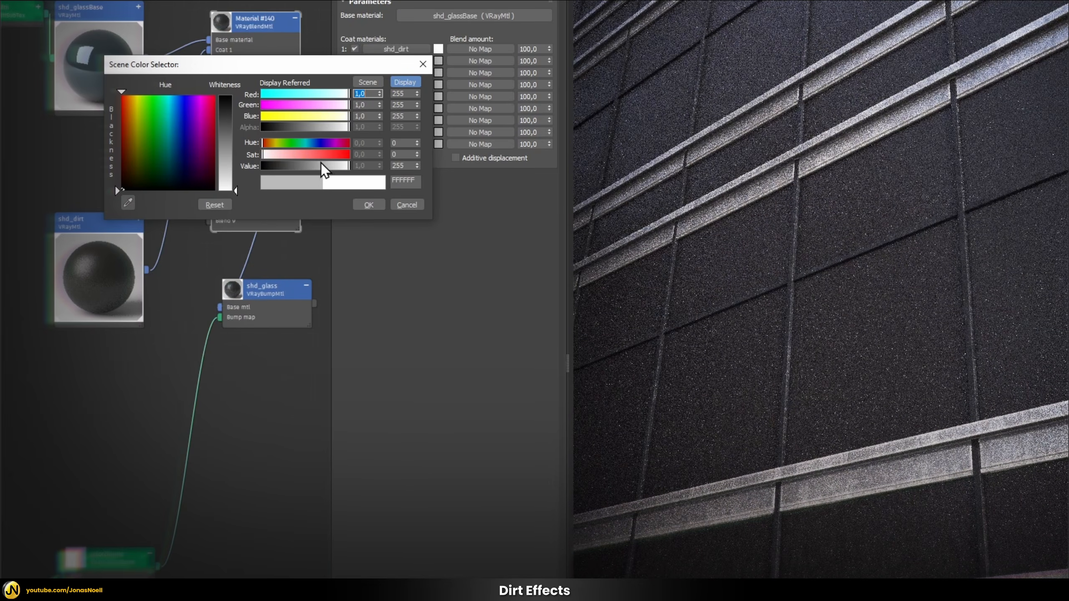
left_click_drag(325, 167, 278, 166)
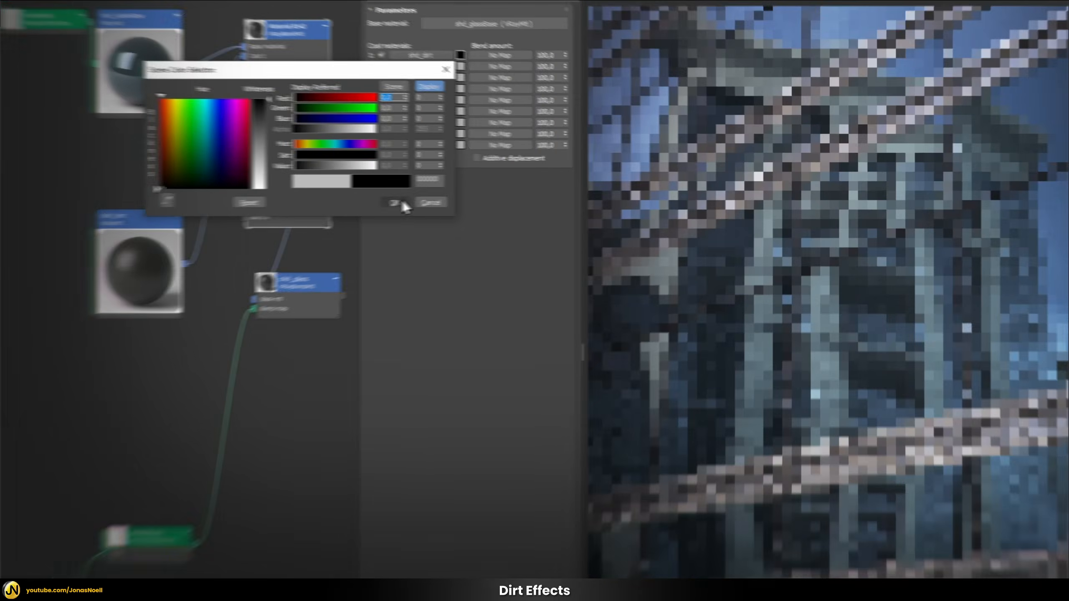
left_click(368, 204)
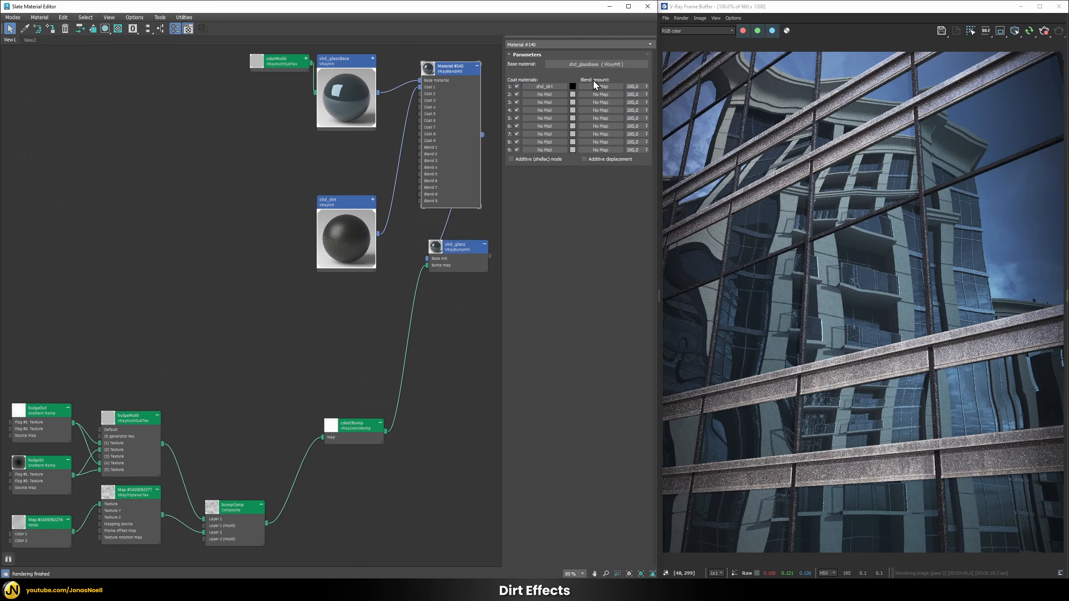
Set the shd_dirt material's diffuse color to bright red by raising its red value to 255
double_click(338, 253)
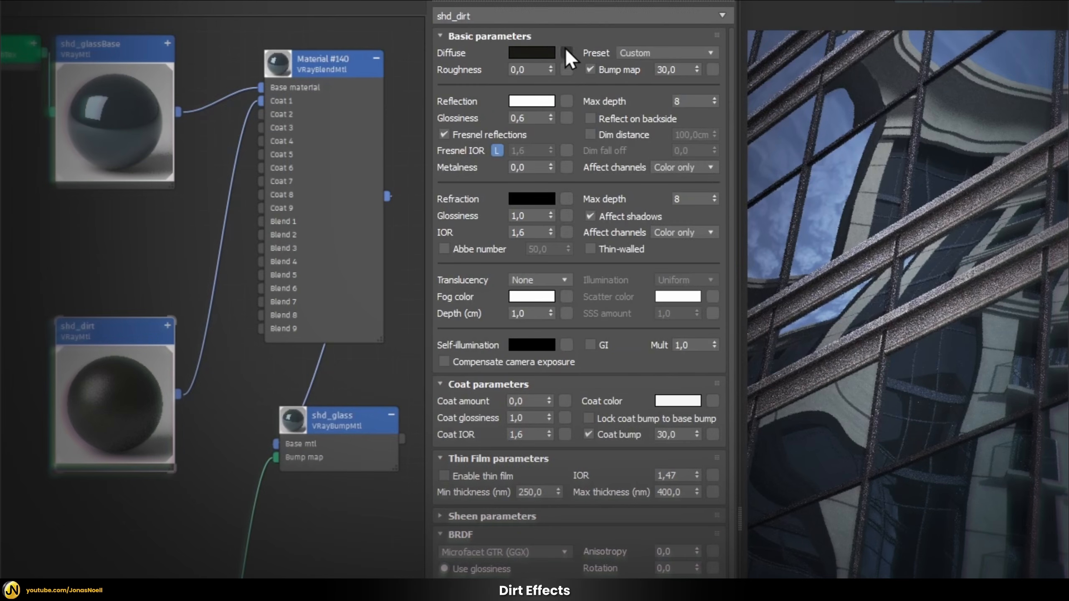
left_click(539, 53)
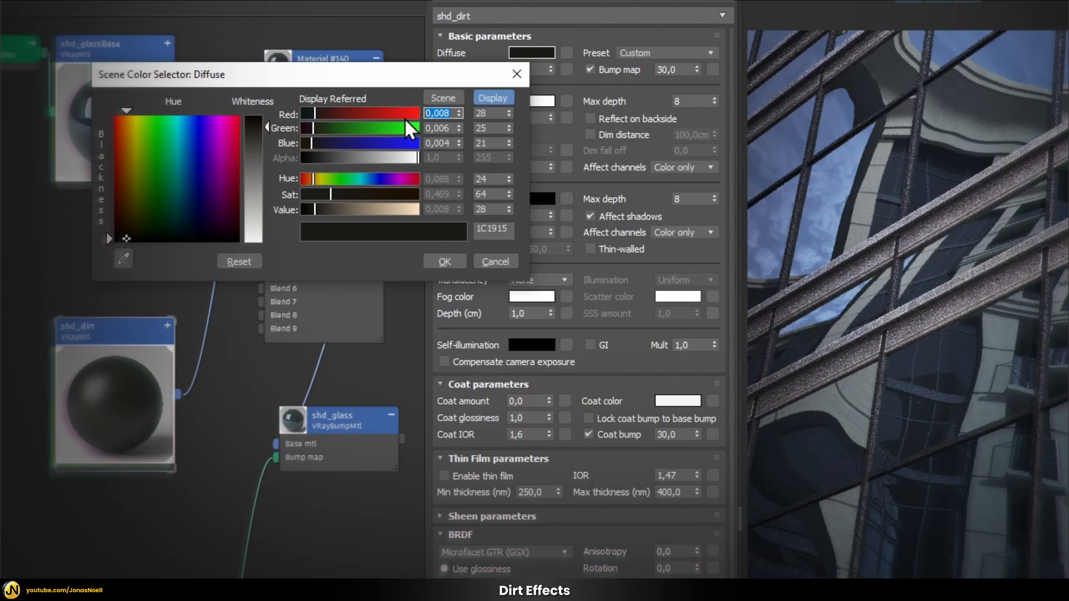
left_click_drag(404, 118, 455, 113)
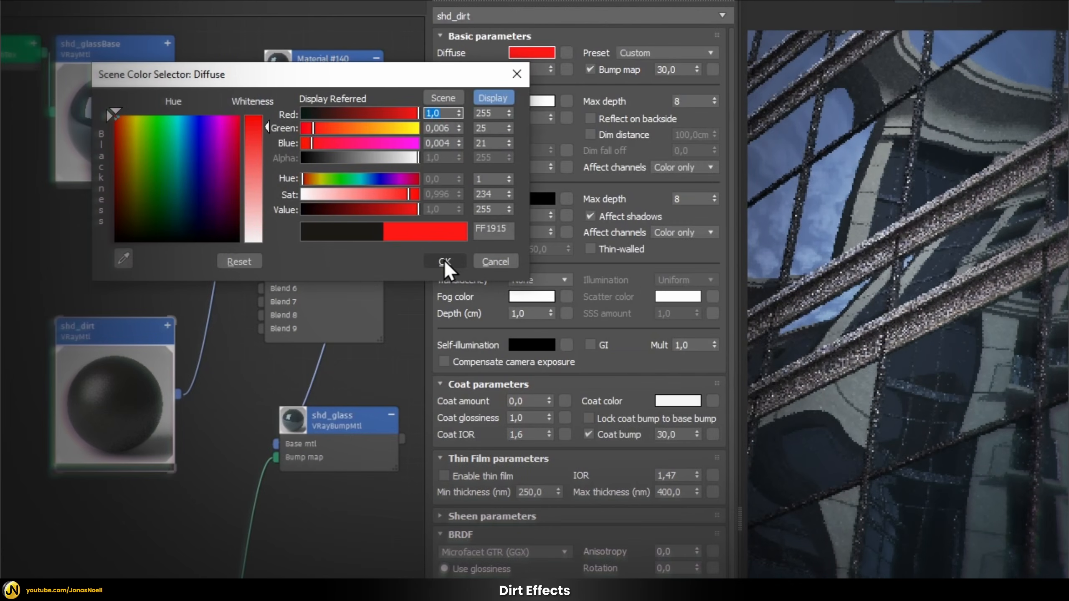
left_click(444, 260)
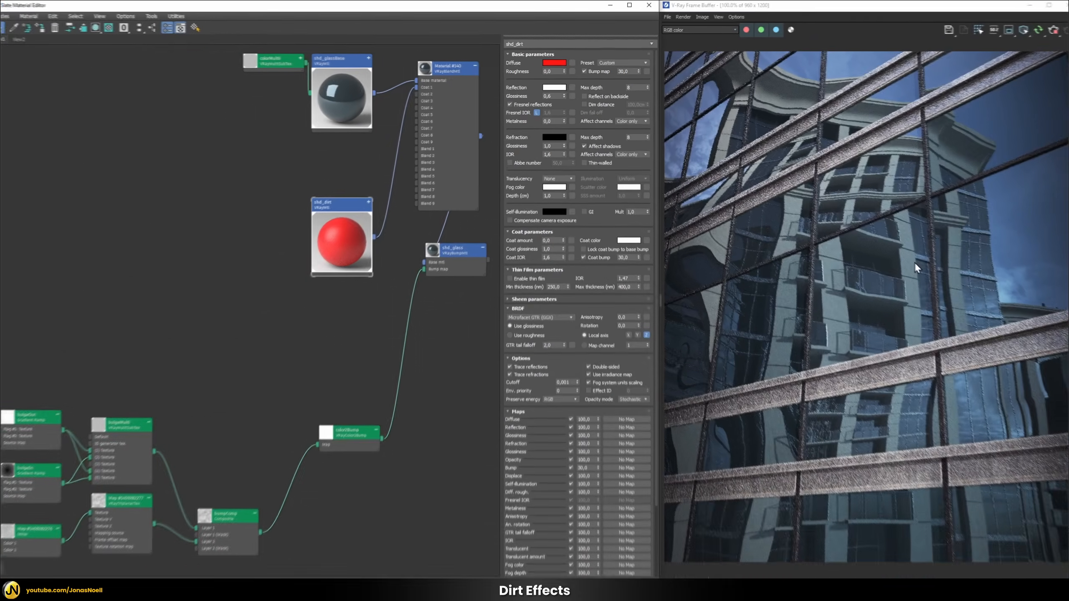
Add a Composite map as the blend material's coat 1 blend amount and load texDirt_003_2K.jpg into its Layer 1 through a VRayBitmap
double_click(442, 67)
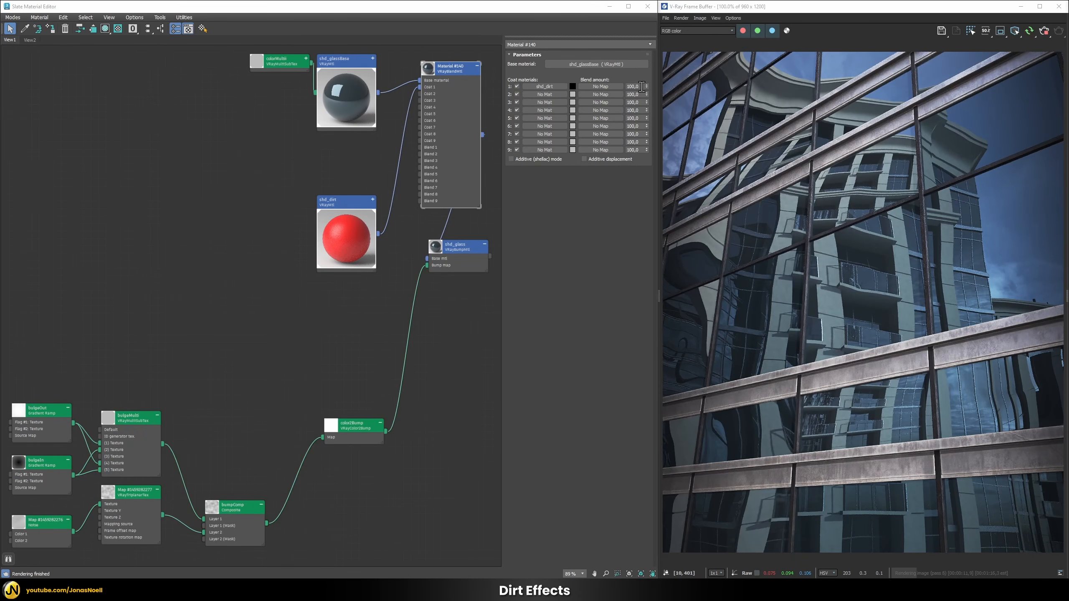
left_click(619, 86)
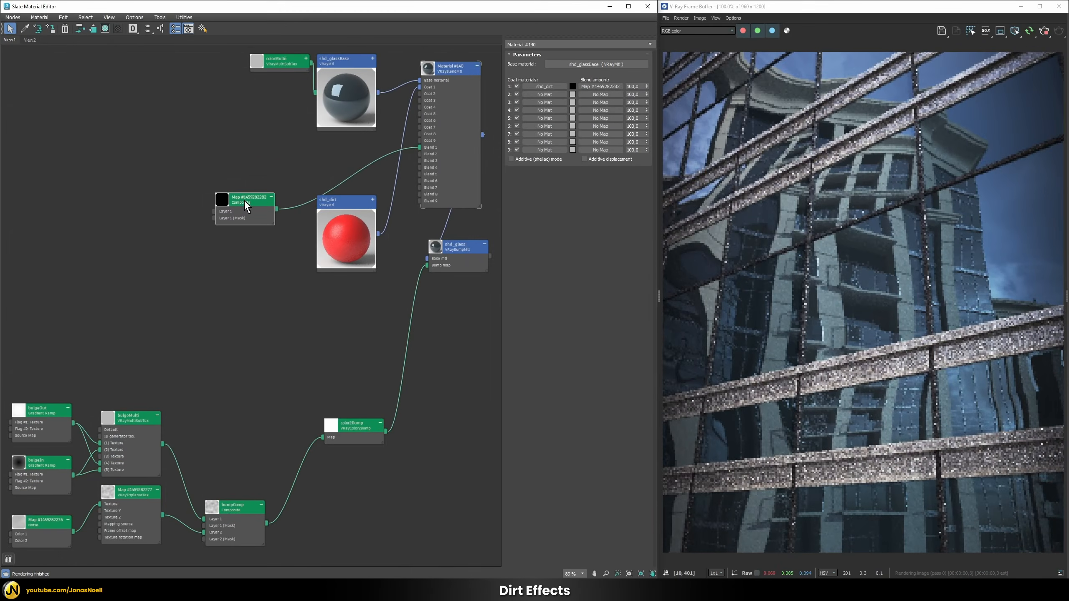
double_click(246, 204)
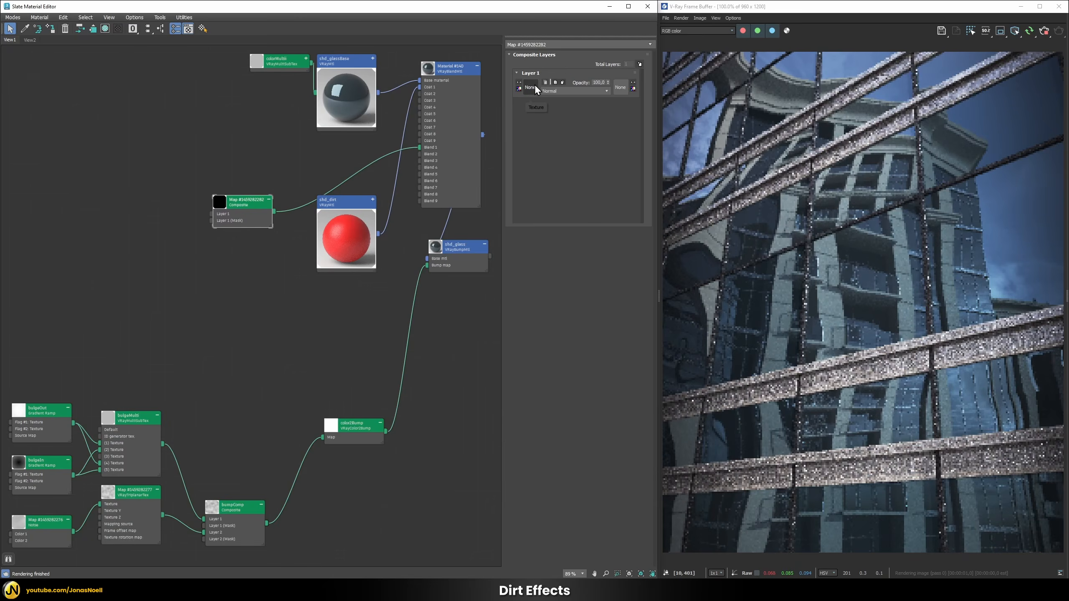
left_click(531, 87)
type("vrayb")
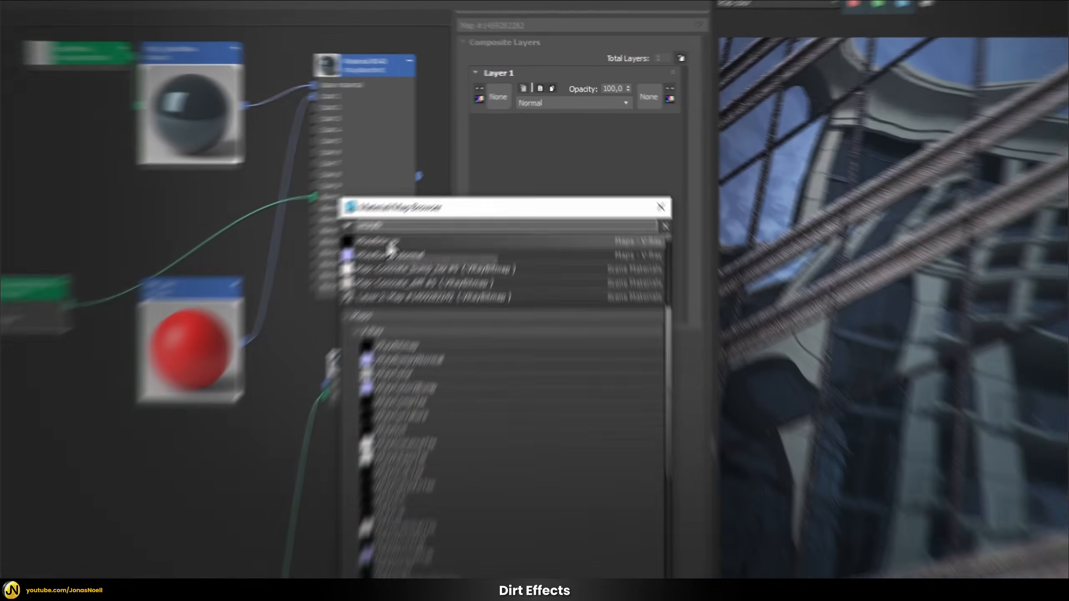
double_click(348, 276)
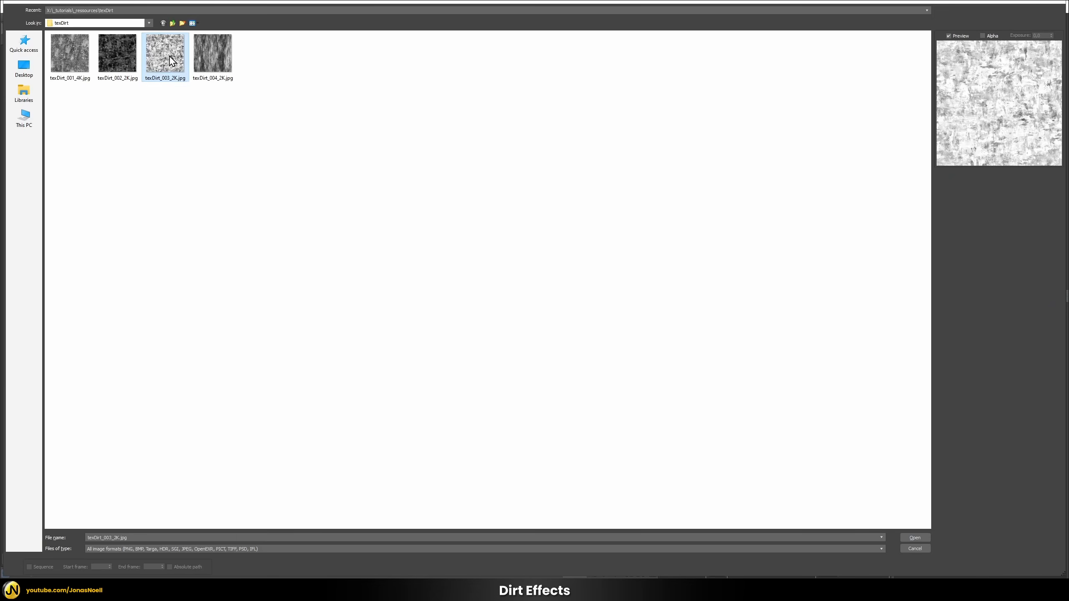
left_click(915, 537)
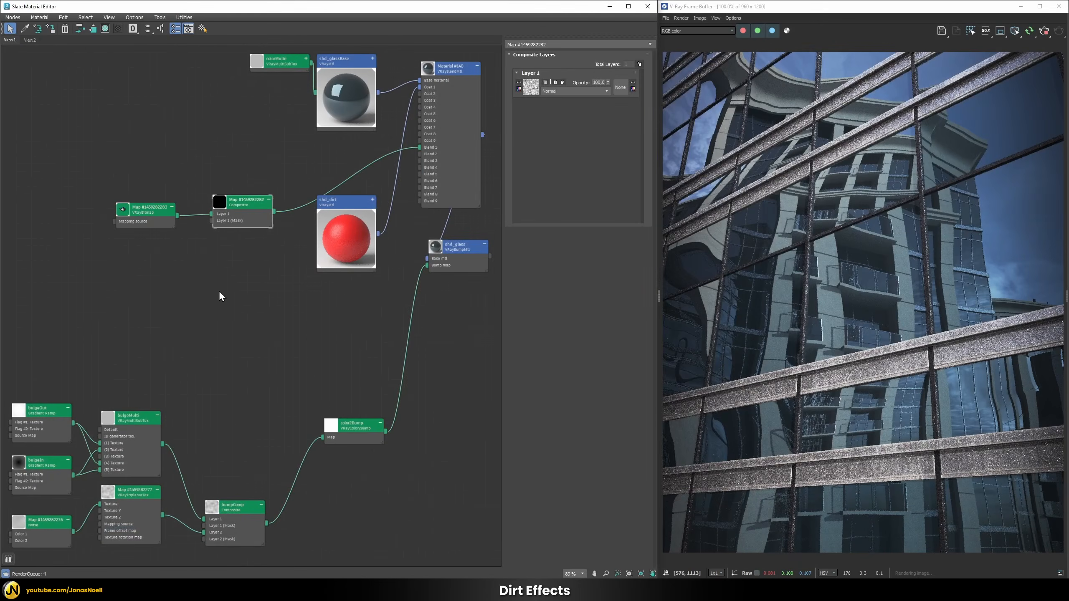
Invert the output of the VRayBitmap dirt texture
left_click(140, 210)
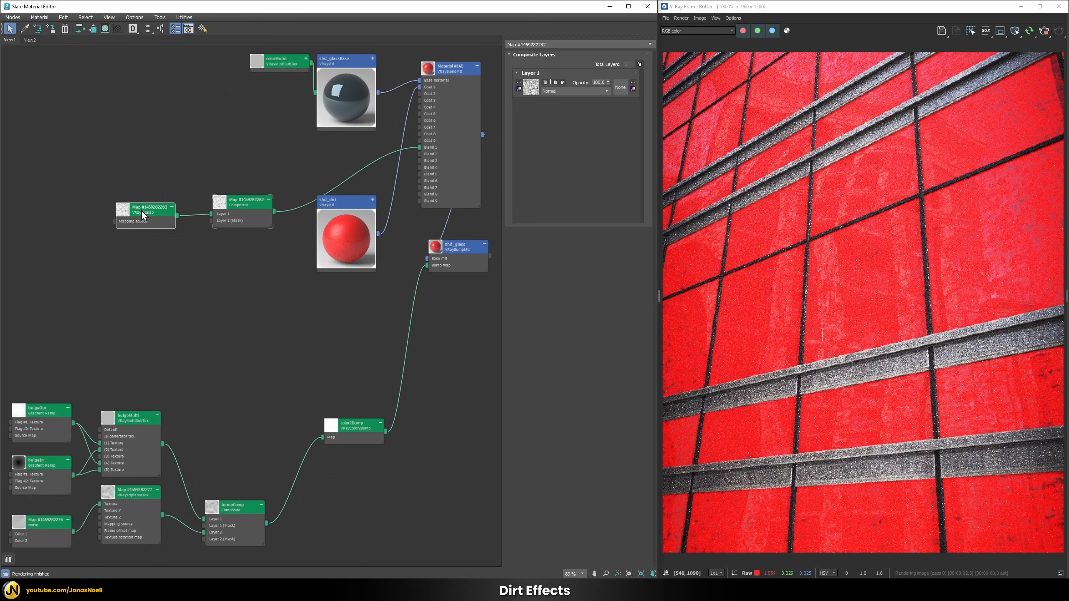
double_click(141, 211)
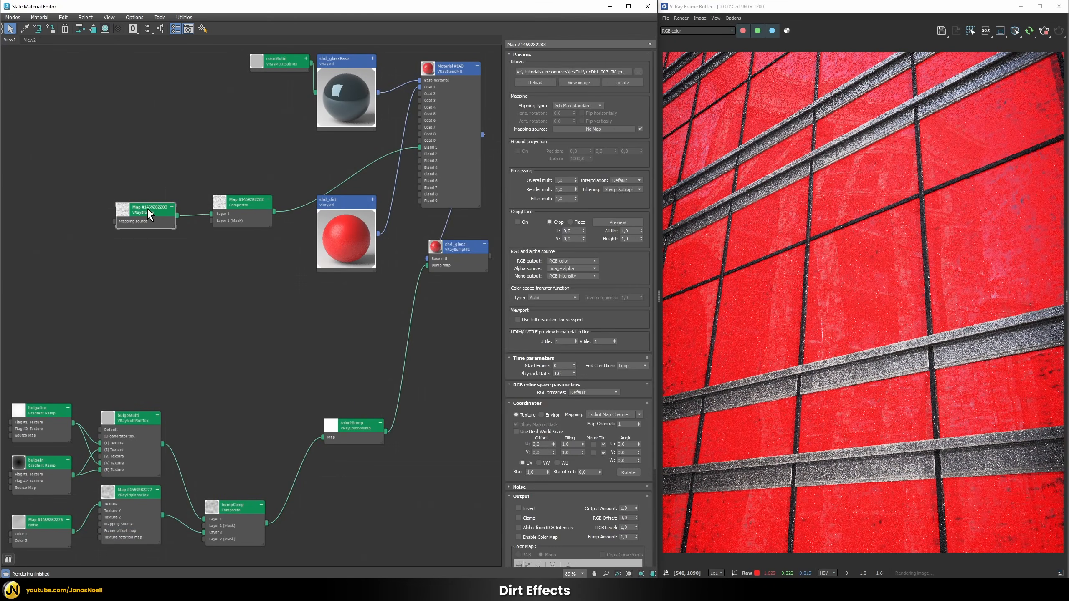
scroll(581, 404, "down", 3)
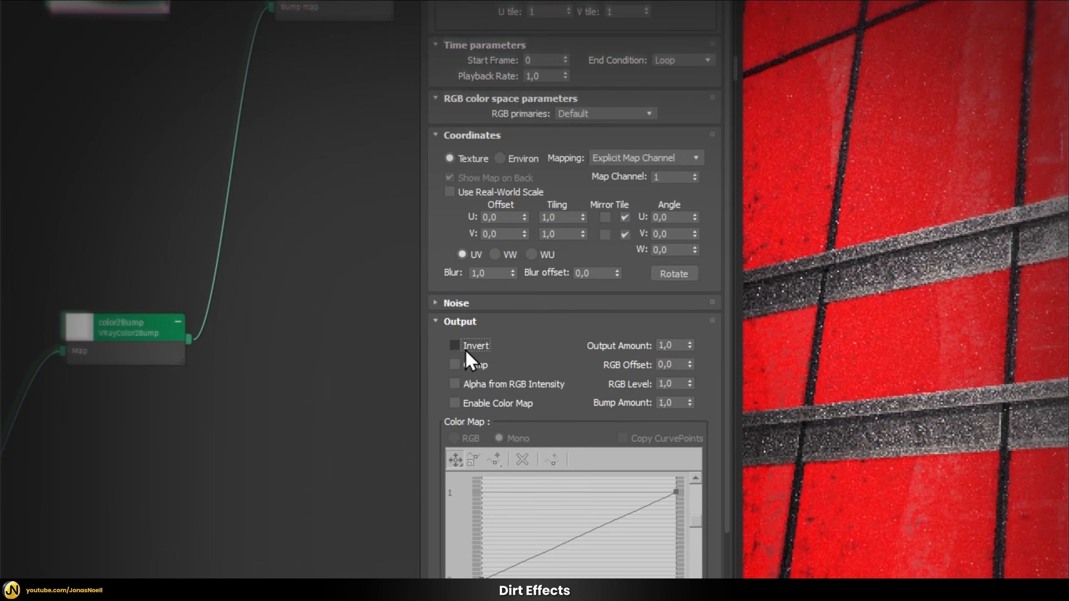
left_click(465, 348)
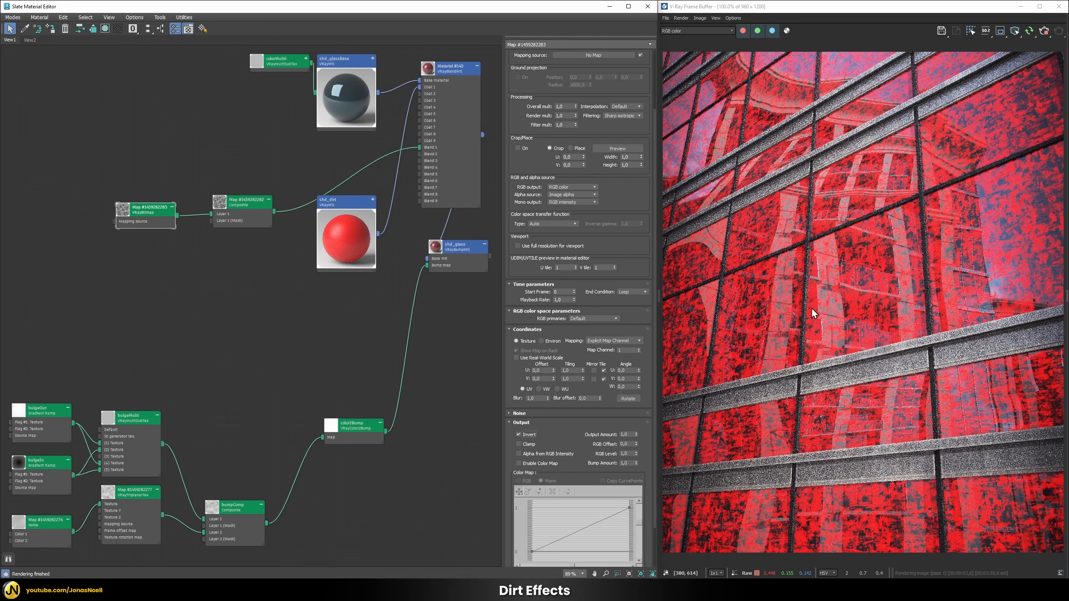
Add a VRayTriplanarTex as the dirt bitmap's mapping source and set its size to 200,0 cm
scroll(626, 255, "up", 2)
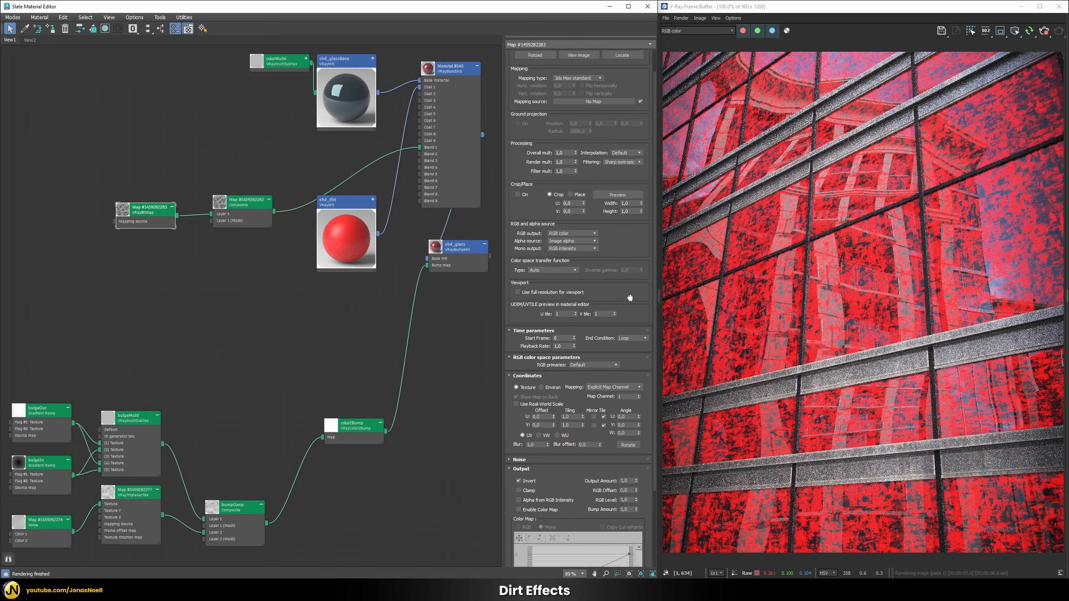
left_click(593, 105)
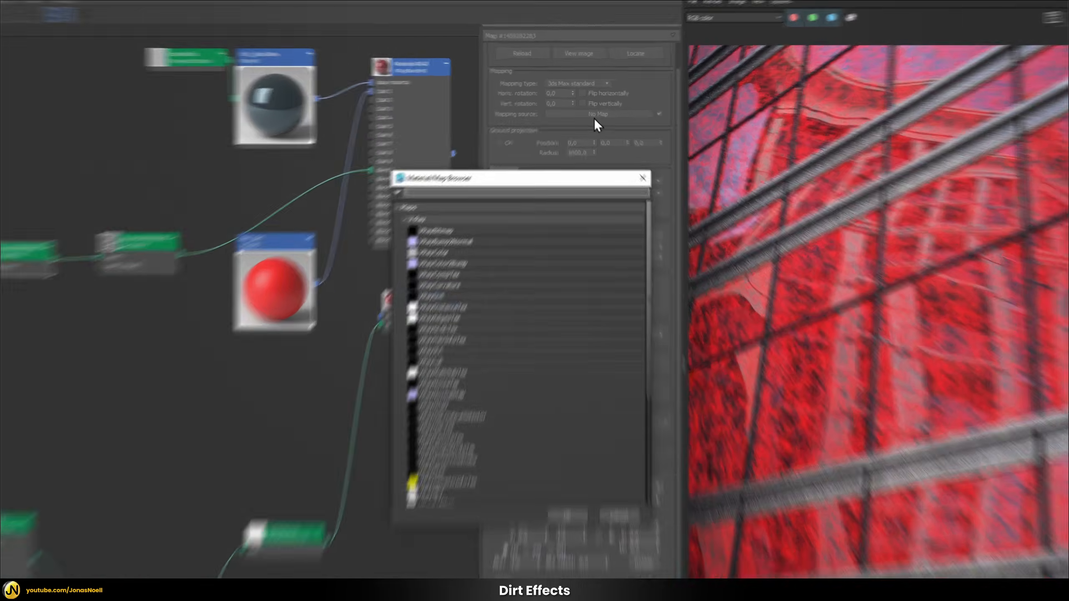
type("vrayt")
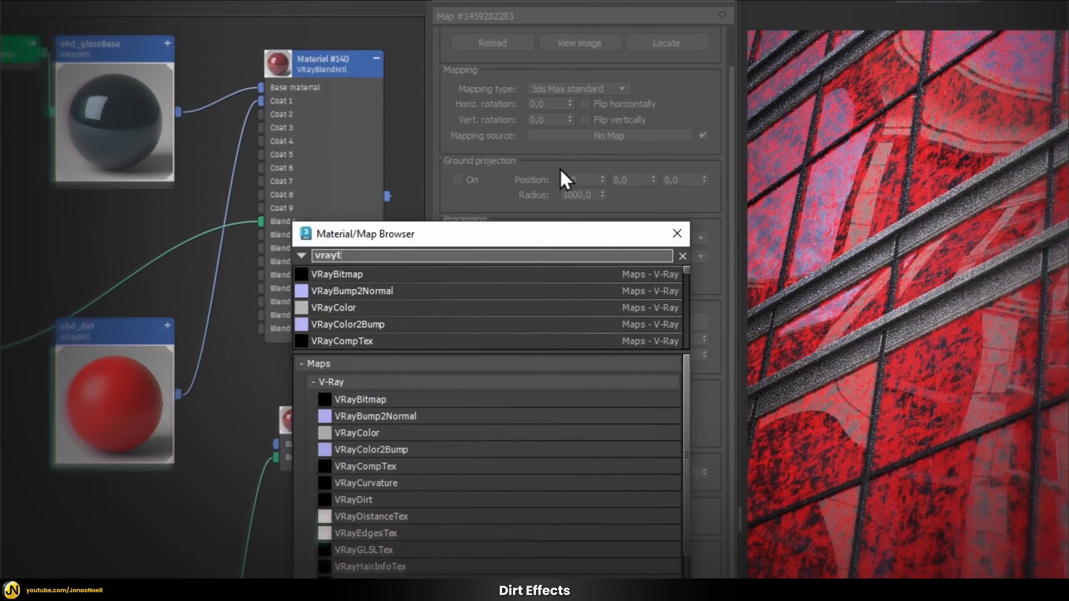
double_click(392, 273)
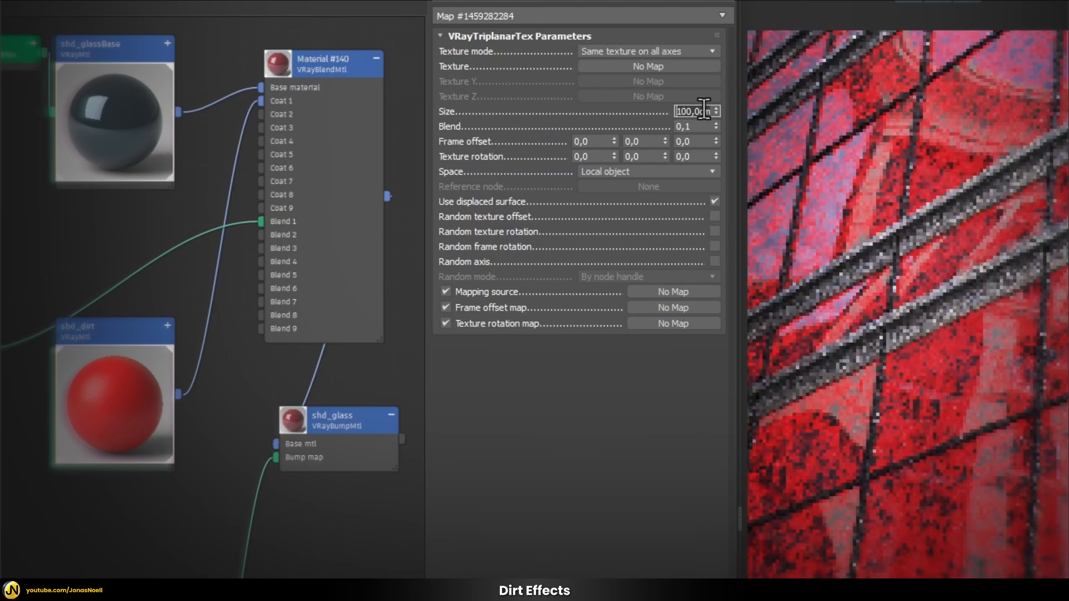
type("0")
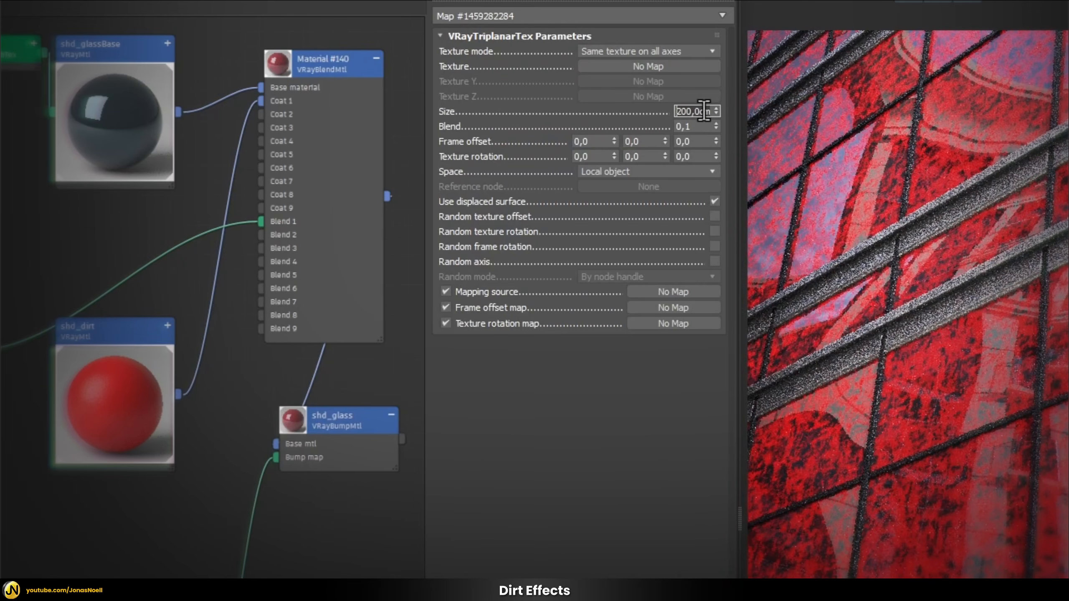
key("Return")
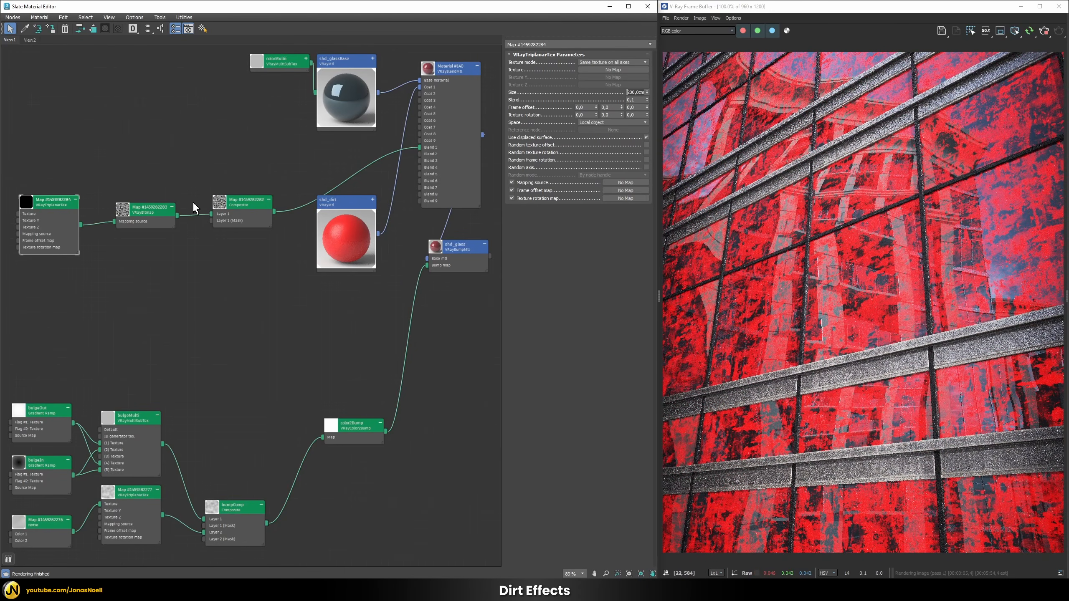
Set the dirt bitmap's V tiling to 0,1 to stretch the texture into vertical streaks
double_click(148, 212)
scroll(610, 506, "down", 10)
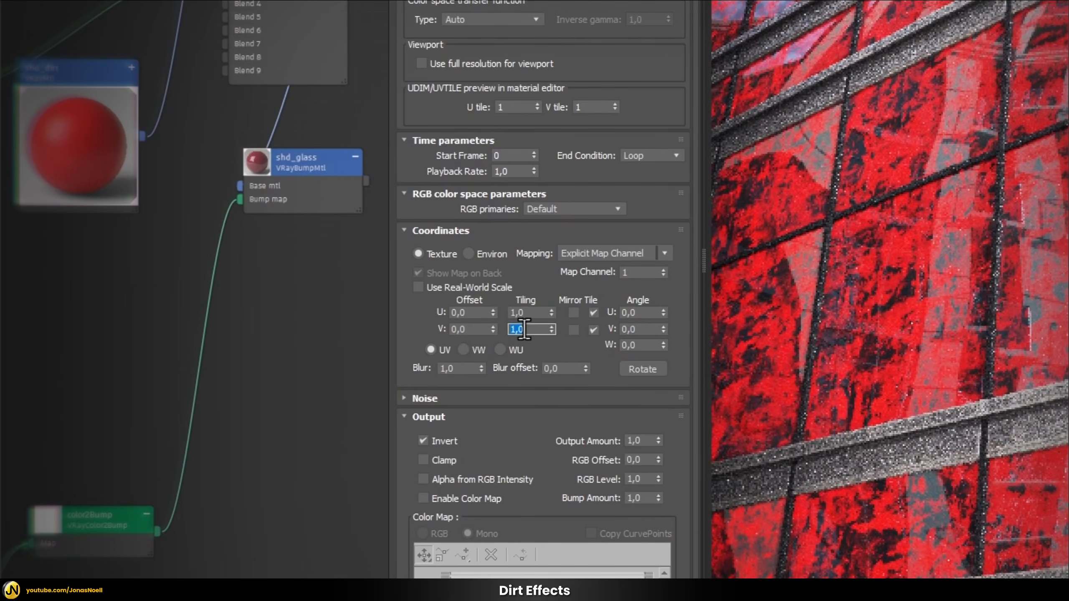
double_click(575, 330)
type(",1")
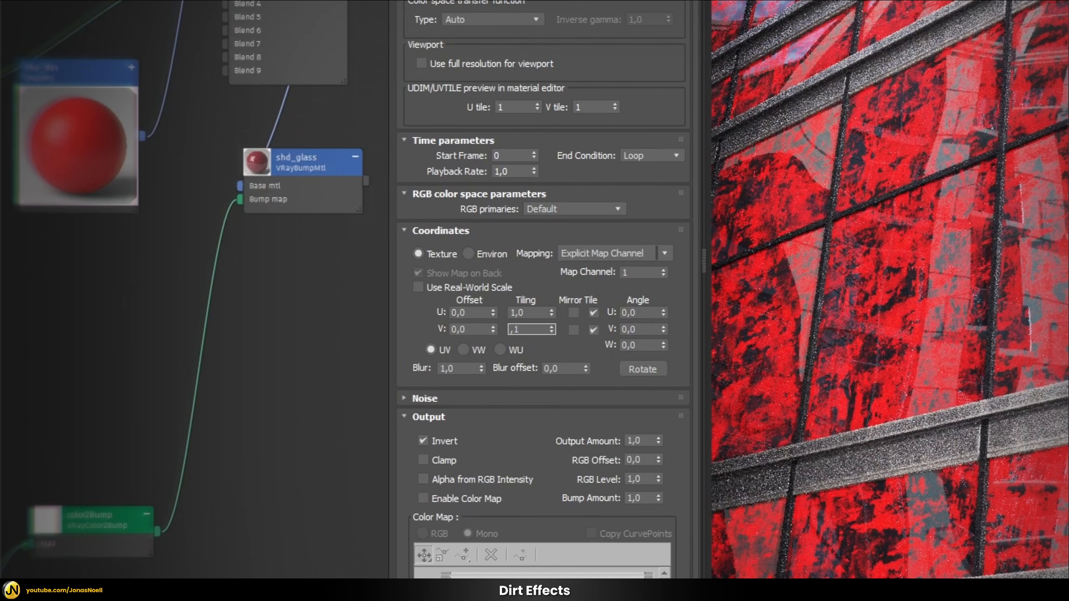
key("Return")
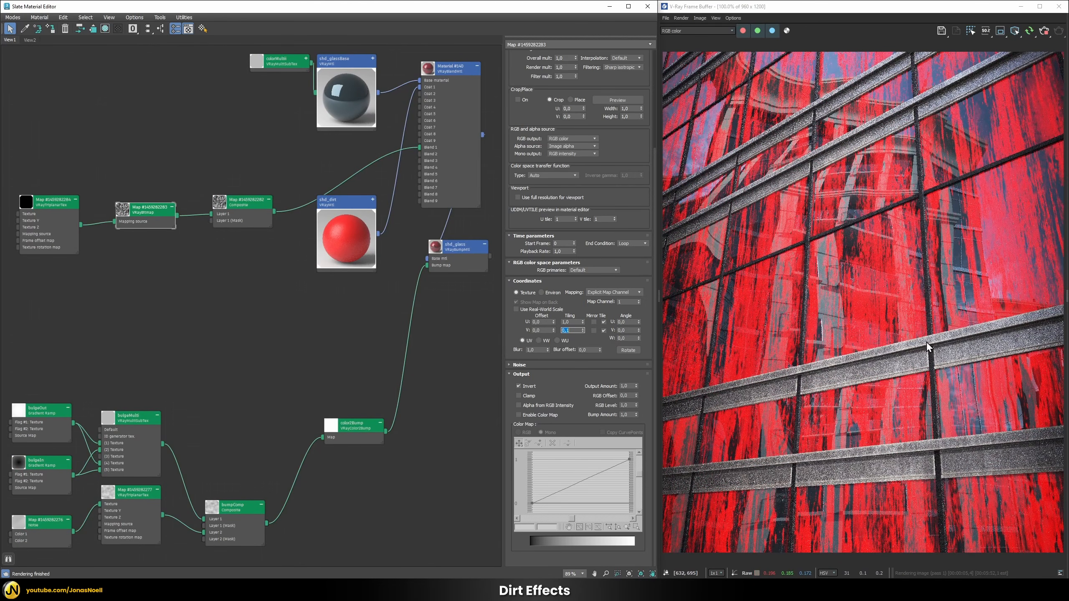
Add a second layer to the dirt Composite map and assign a VRayColor map to it
double_click(248, 204)
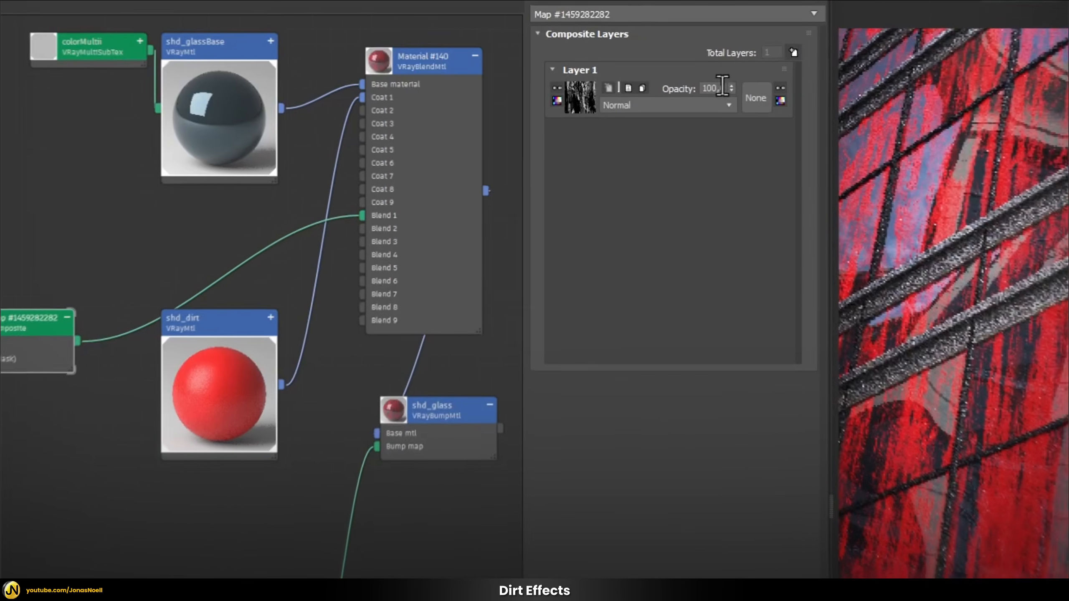
left_click(793, 52)
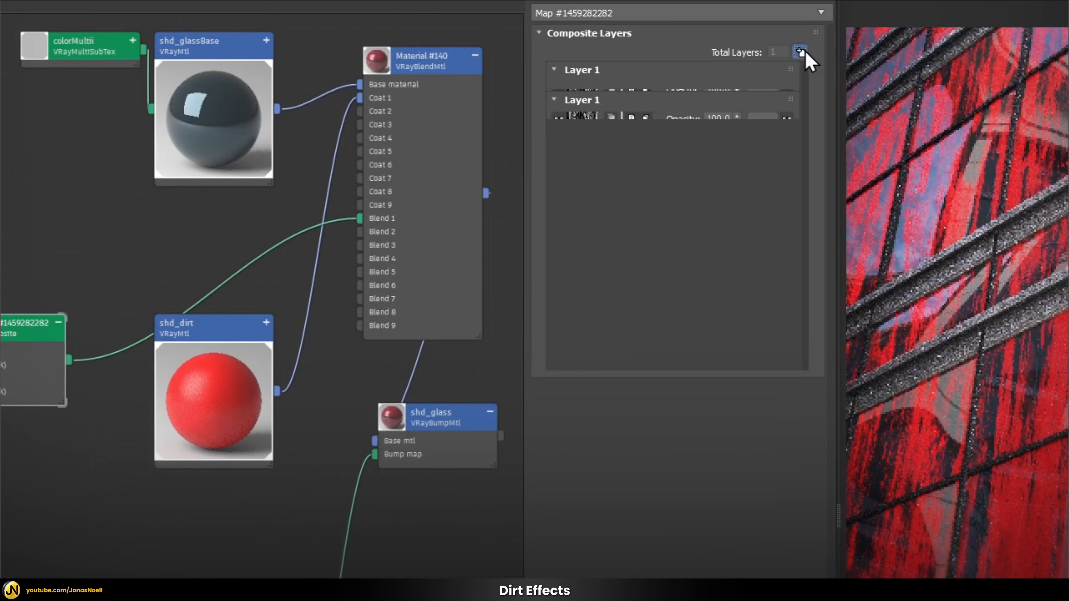
left_click(596, 98)
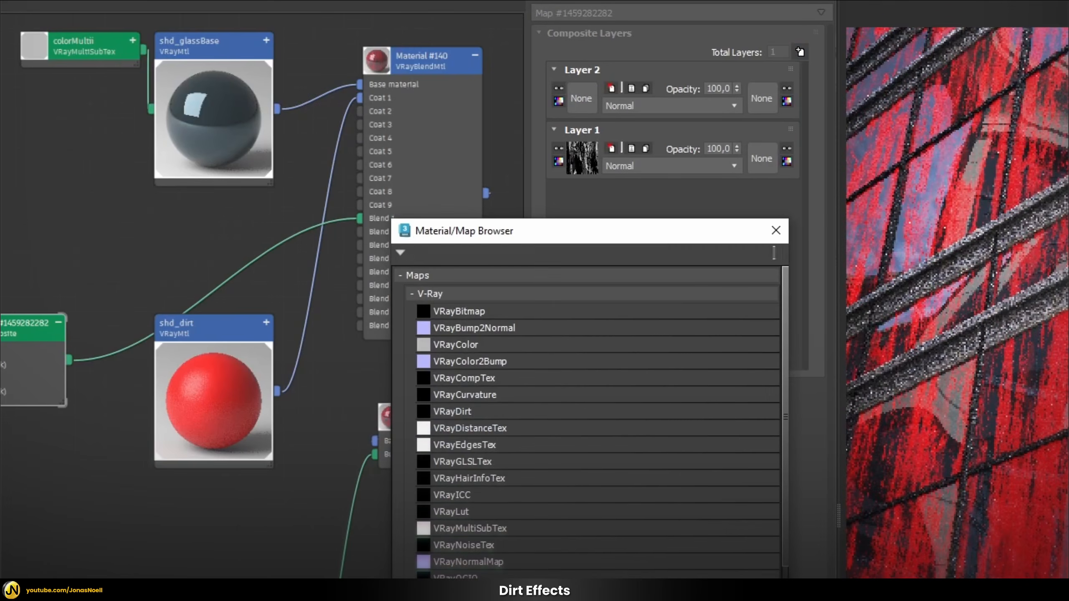
type("vrayc")
double_click(448, 274)
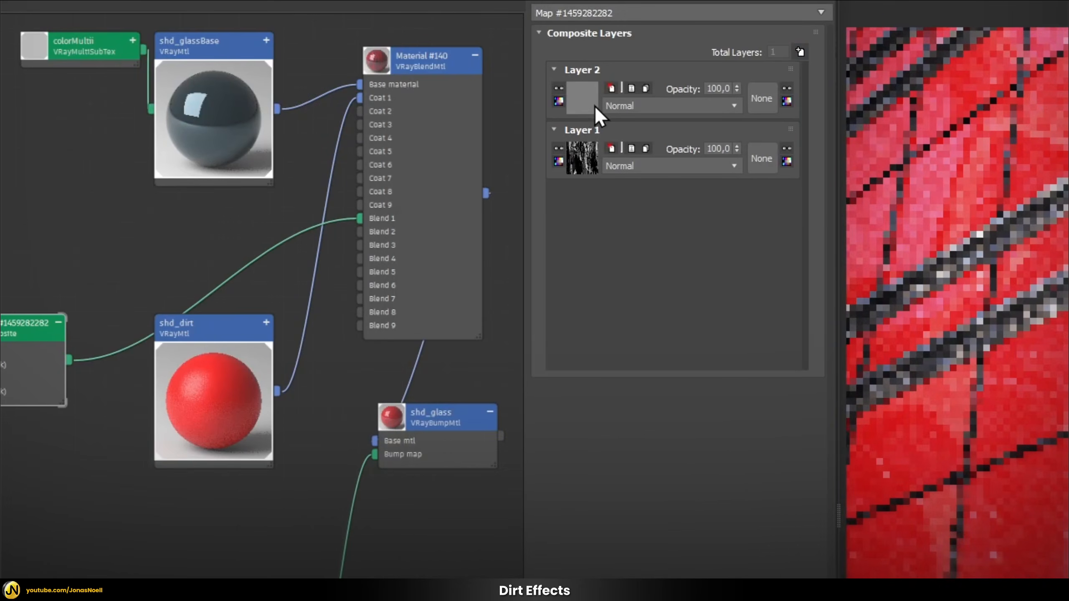
Set the VRayColor map to black and move its layer beneath the dirt texture layer in the Composite map
left_click(593, 105)
left_click(788, 152)
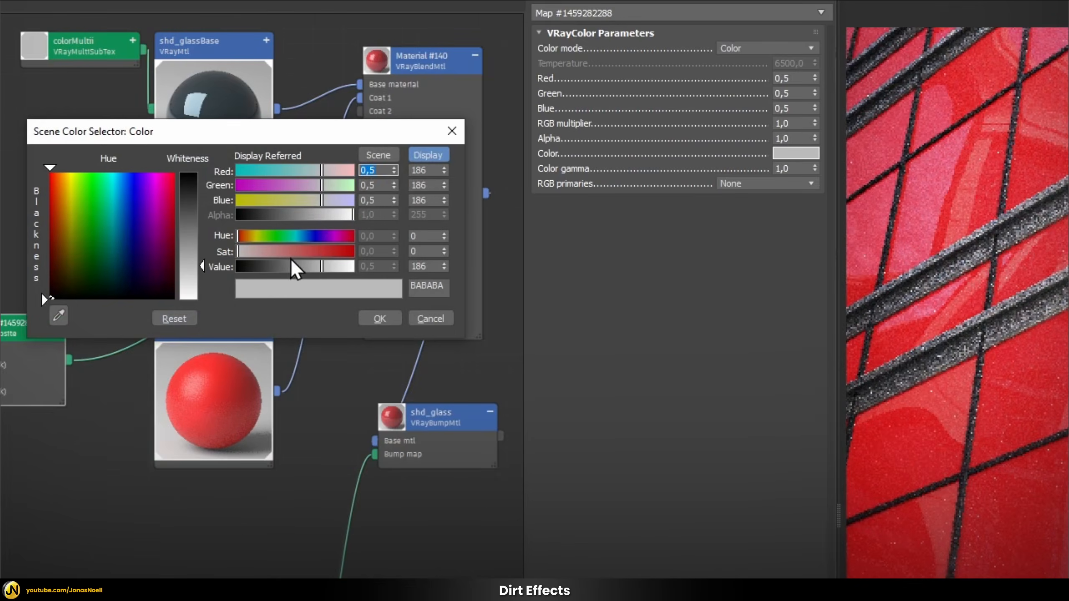
left_click_drag(290, 262, 232, 264)
left_click(378, 317)
double_click(2, 337)
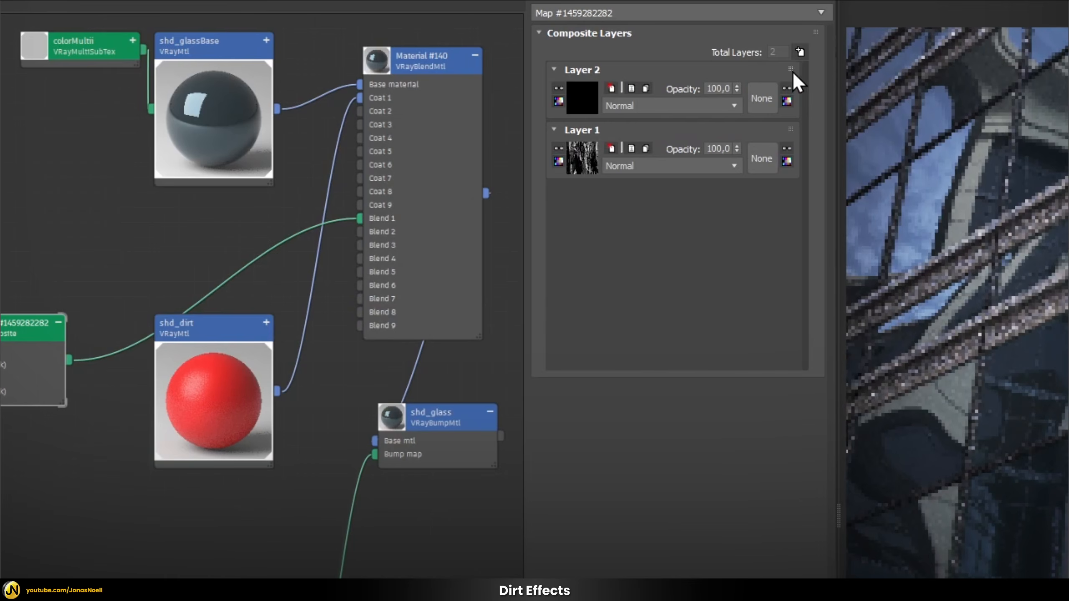
left_click_drag(792, 70, 773, 177)
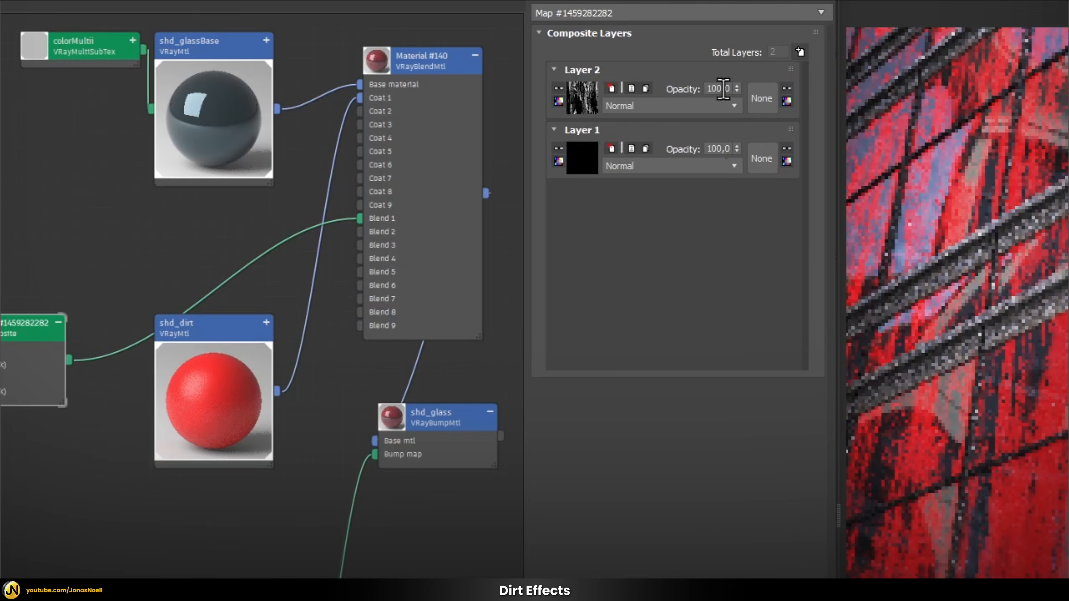
Set the opacity of the dirt texture layer in the Composite map to 25
left_click(717, 88)
type("25")
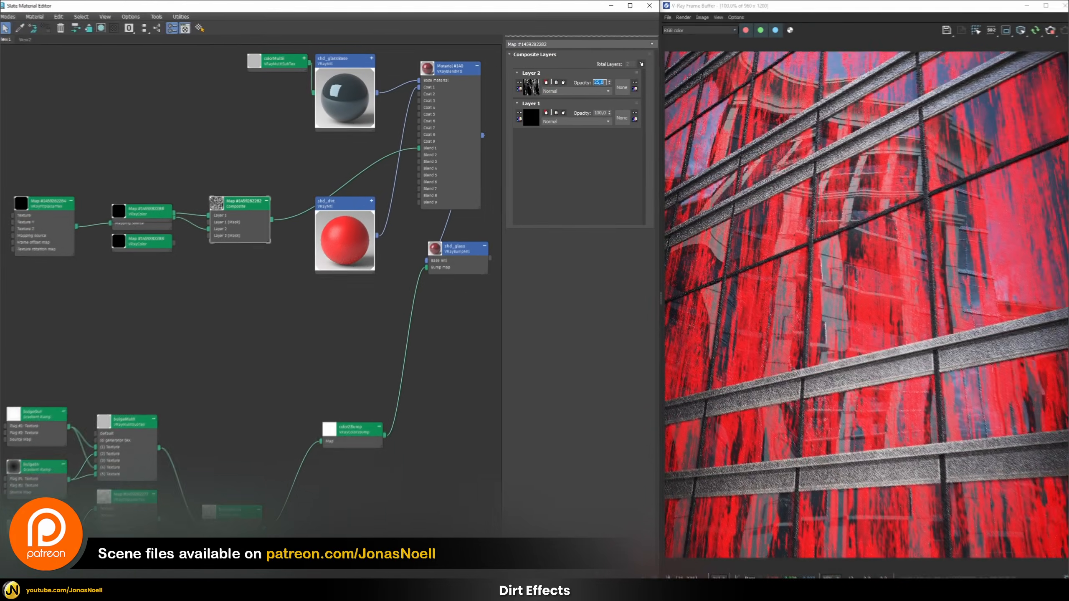
key("Return")
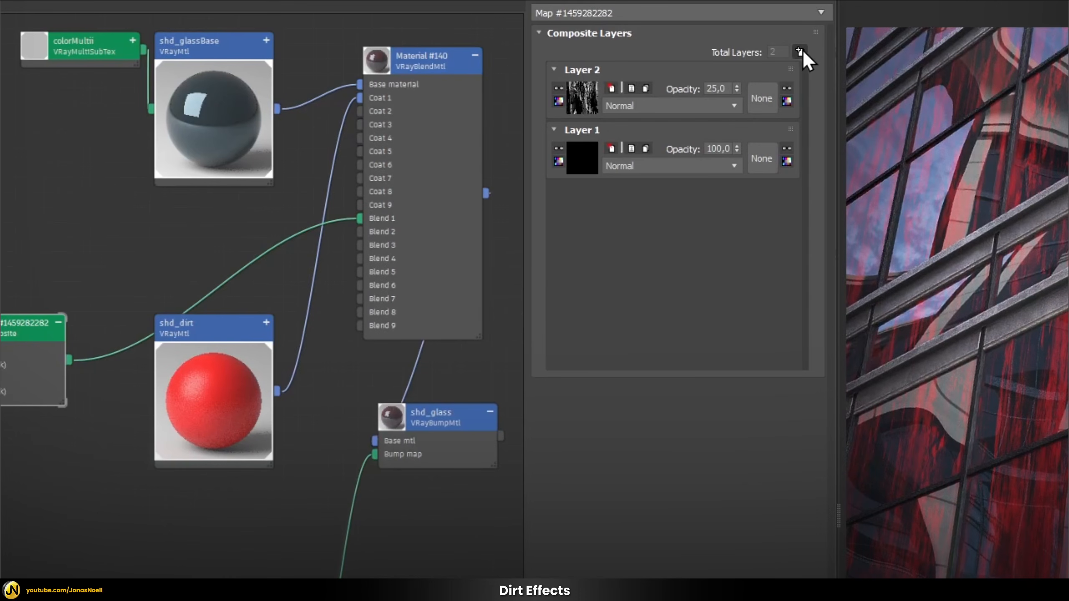
Add a third layer to the Composite map and copy the dirt texture into it as an instance
left_click(799, 51)
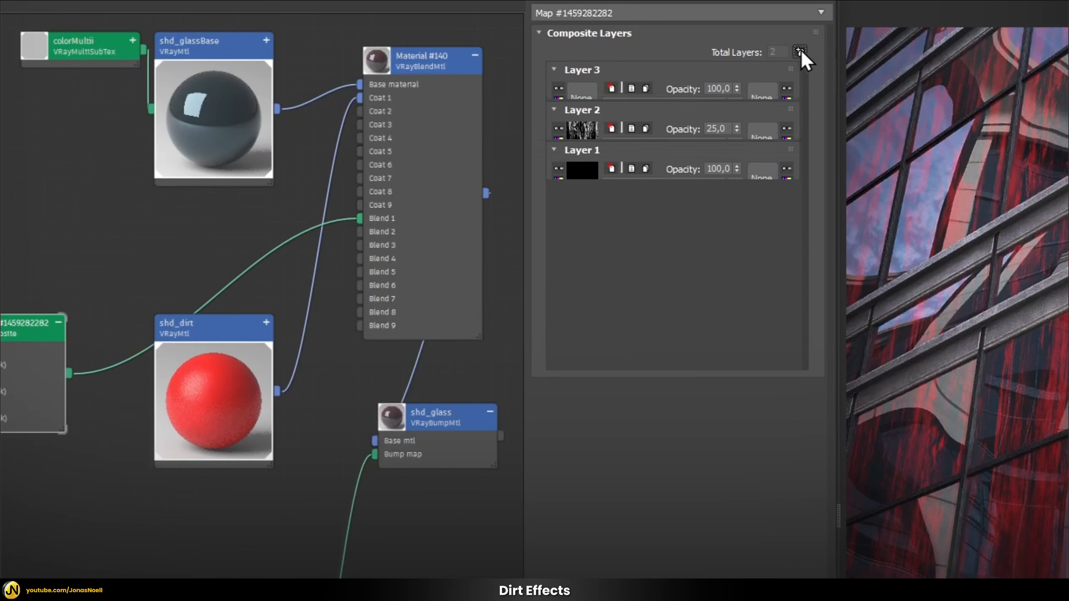
left_click_drag(582, 158, 591, 99)
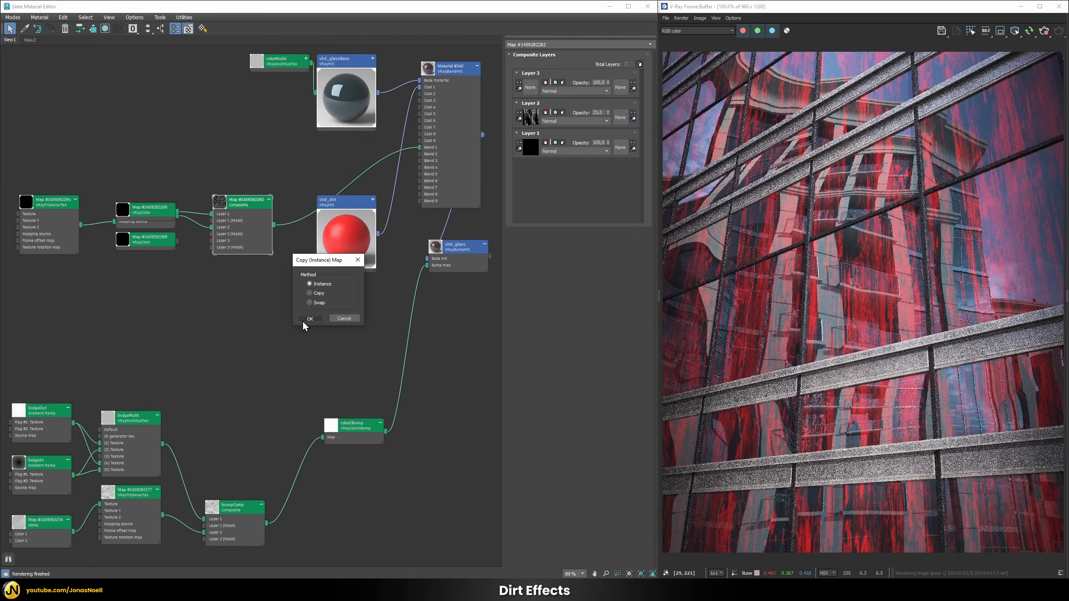
left_click(143, 558)
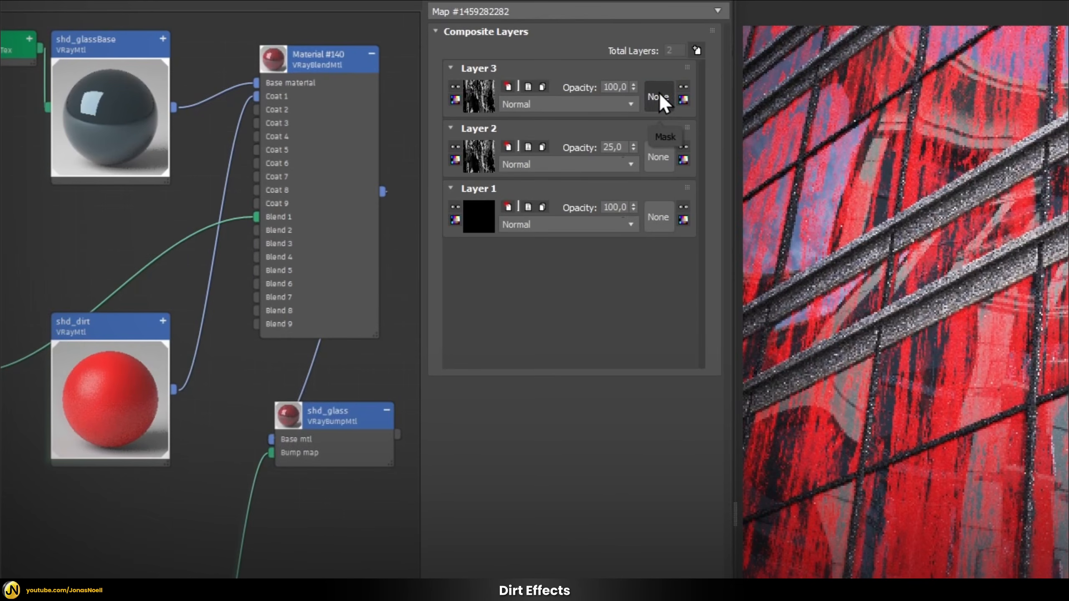
Assign a Gradient Ramp map as the mask of Layer 3 and place its node below the dirt maps
left_click(622, 89)
type("grad")
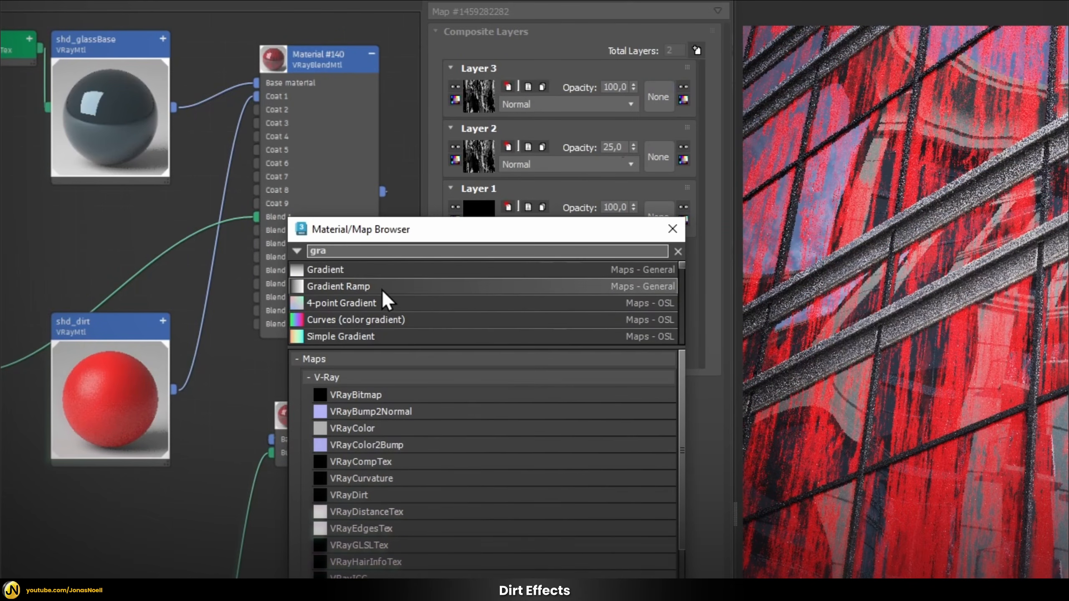
double_click(381, 290)
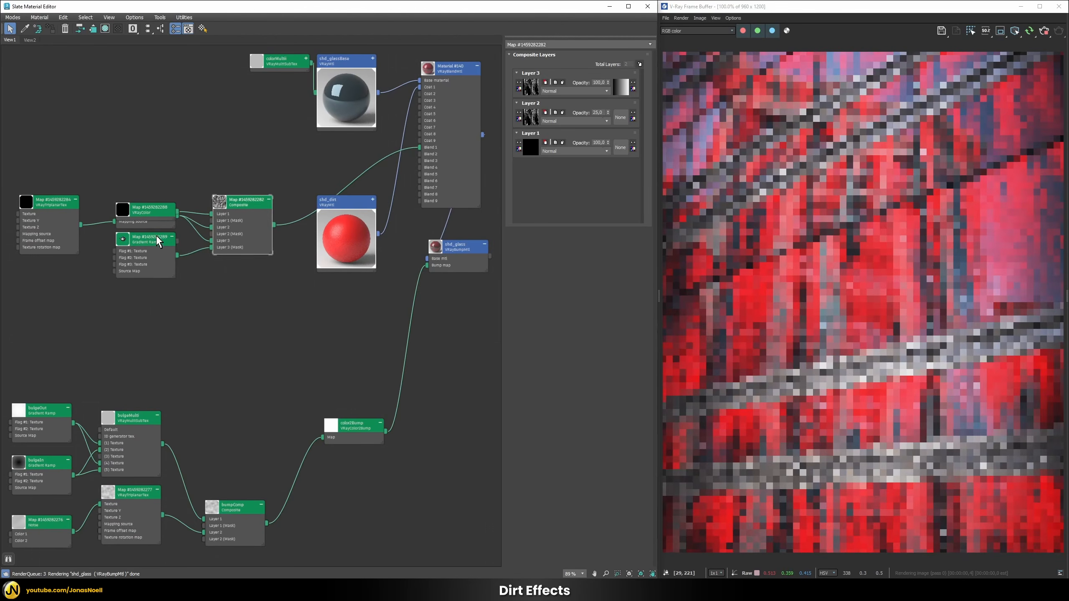
left_click_drag(160, 241, 128, 282)
Set the mask Gradient Ramp's type to Box and make its middle flag black, moved to about position 74
double_click(128, 282)
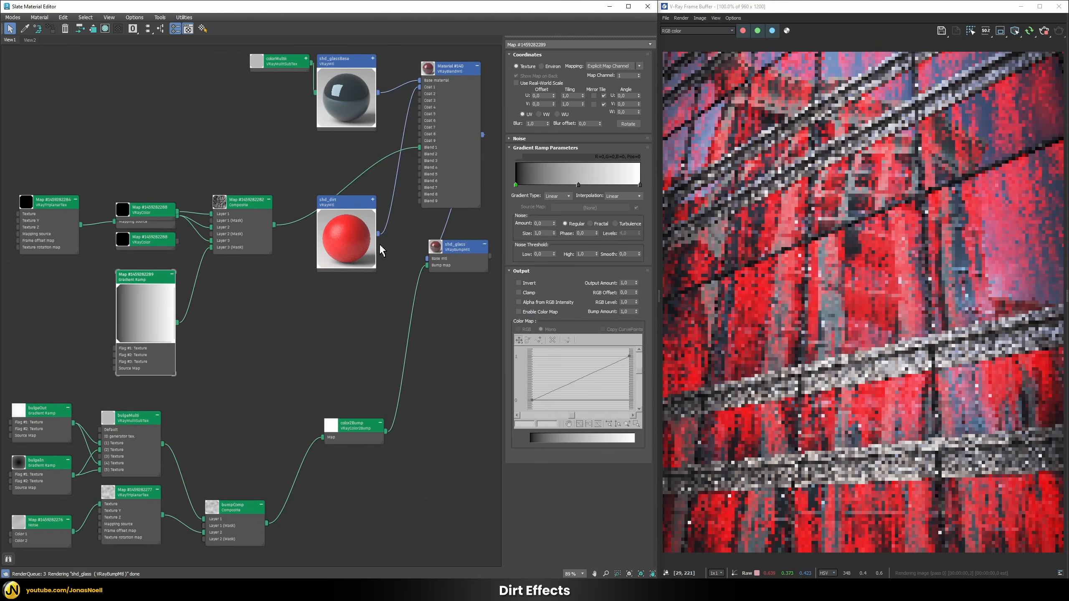
left_click(557, 196)
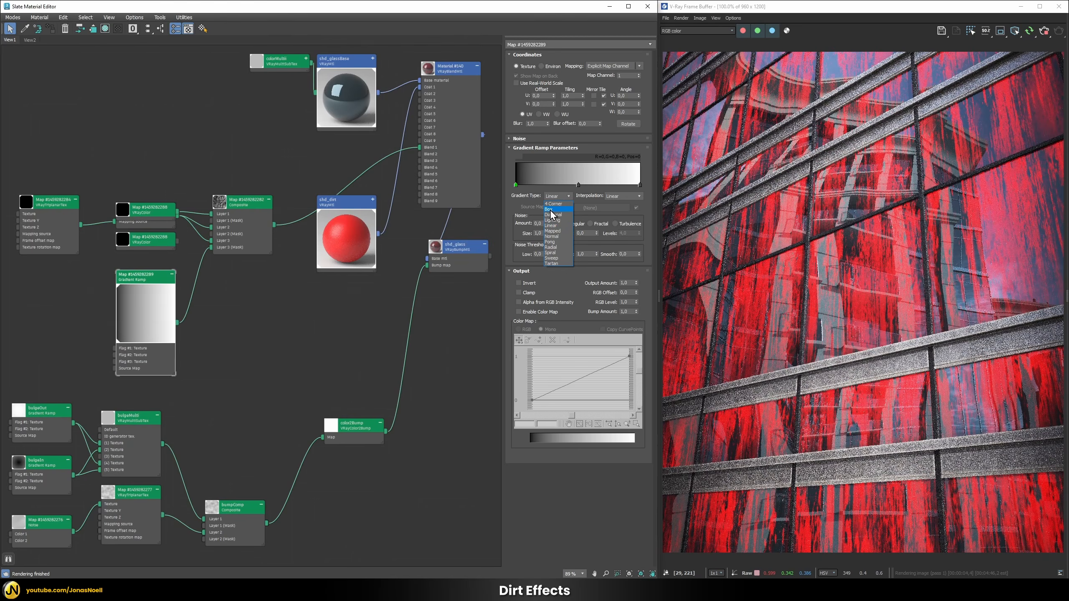
left_click(549, 209)
double_click(577, 184)
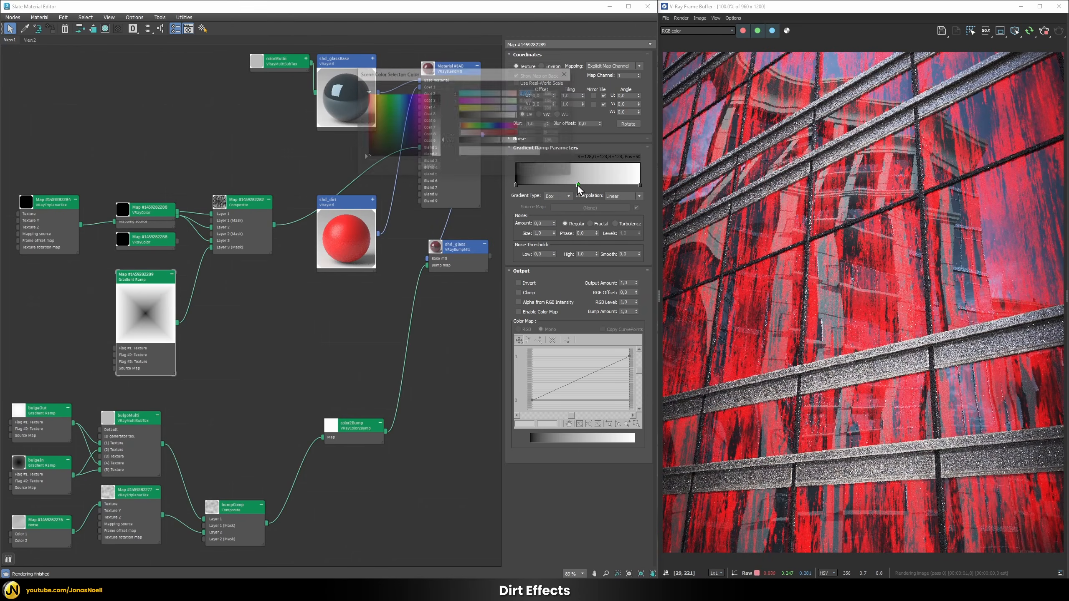
left_click_drag(516, 142, 421, 140)
left_click(531, 167)
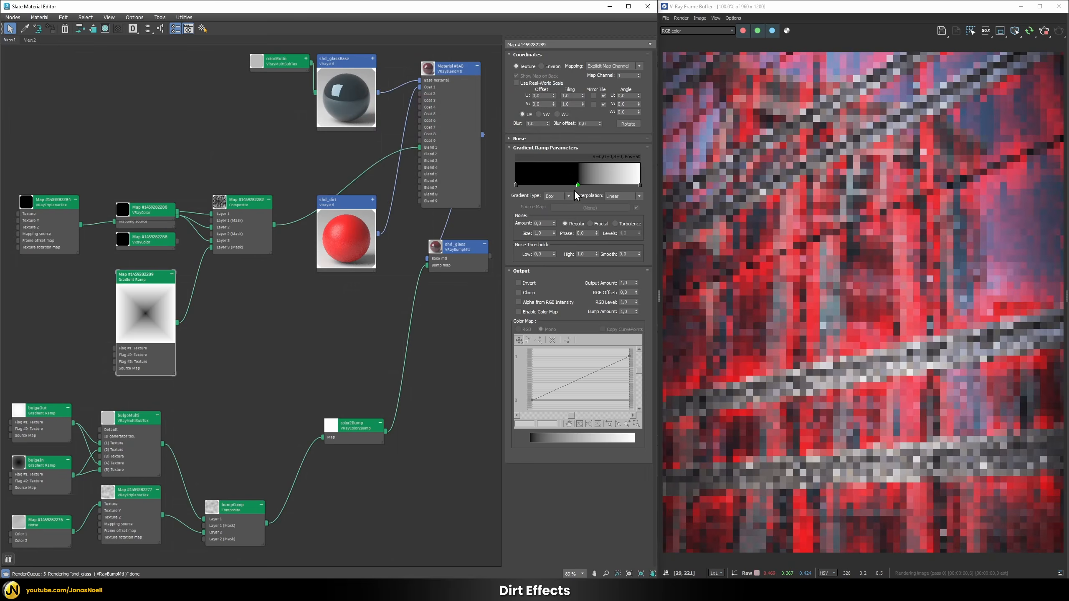
left_click_drag(579, 185, 603, 186)
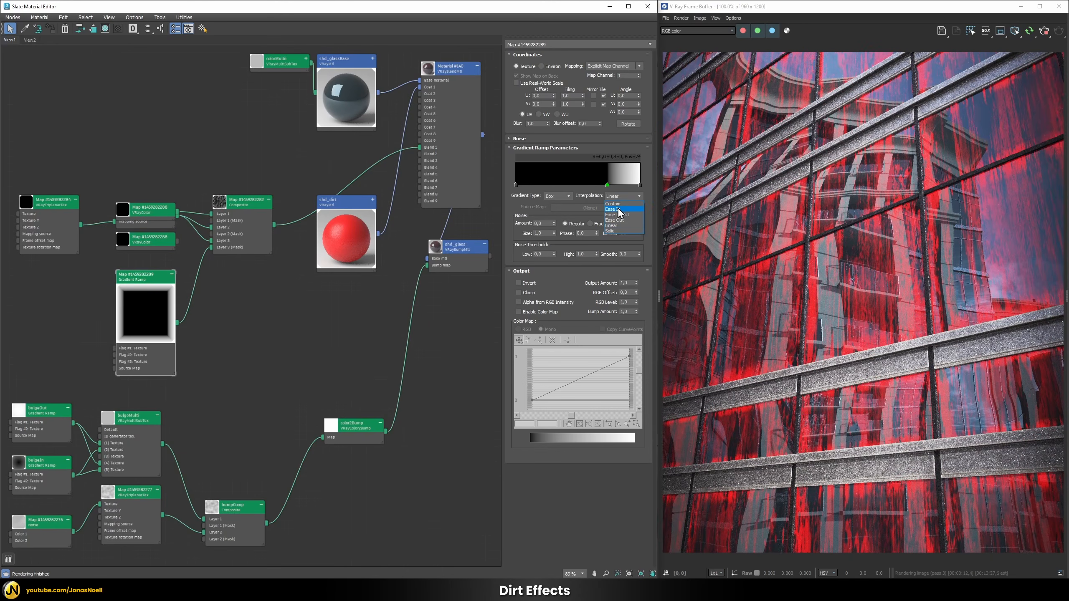
Set the ramp's interpolation to Ease In and refine its falloff with a downward-bowed Bezier output curve and the middle flag at about position 67
left_click(619, 209)
left_click(519, 311)
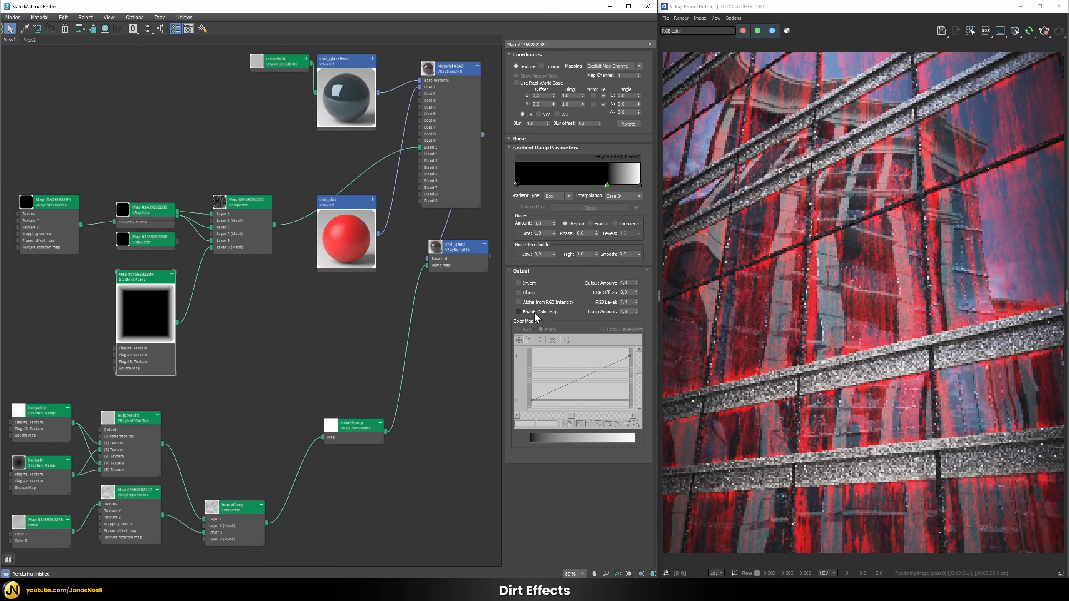
right_click(531, 399)
left_click(560, 424)
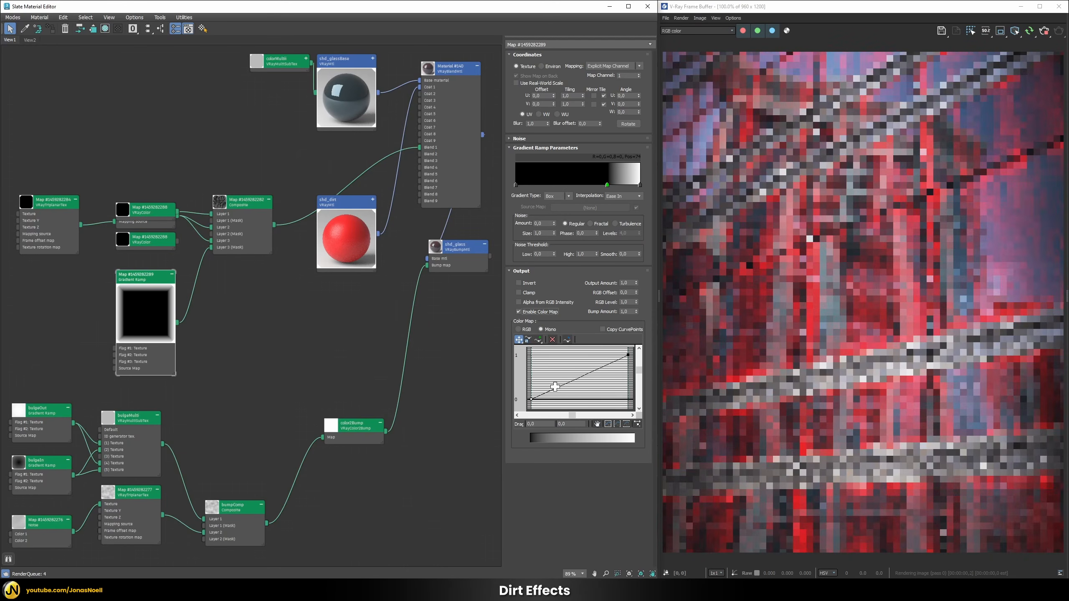
left_click_drag(555, 387, 607, 392)
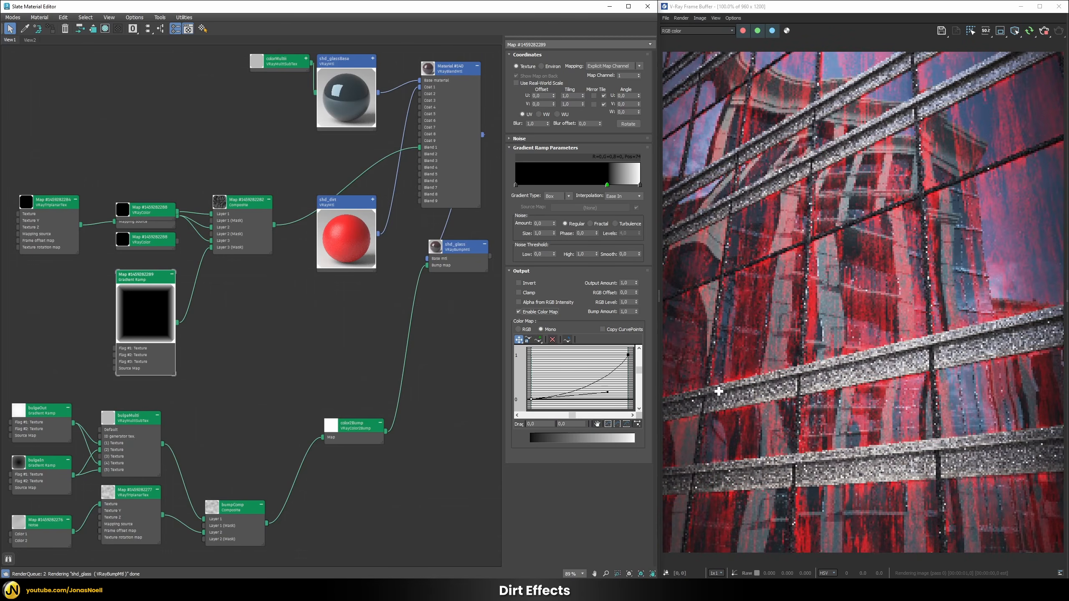
left_click_drag(604, 186, 598, 185)
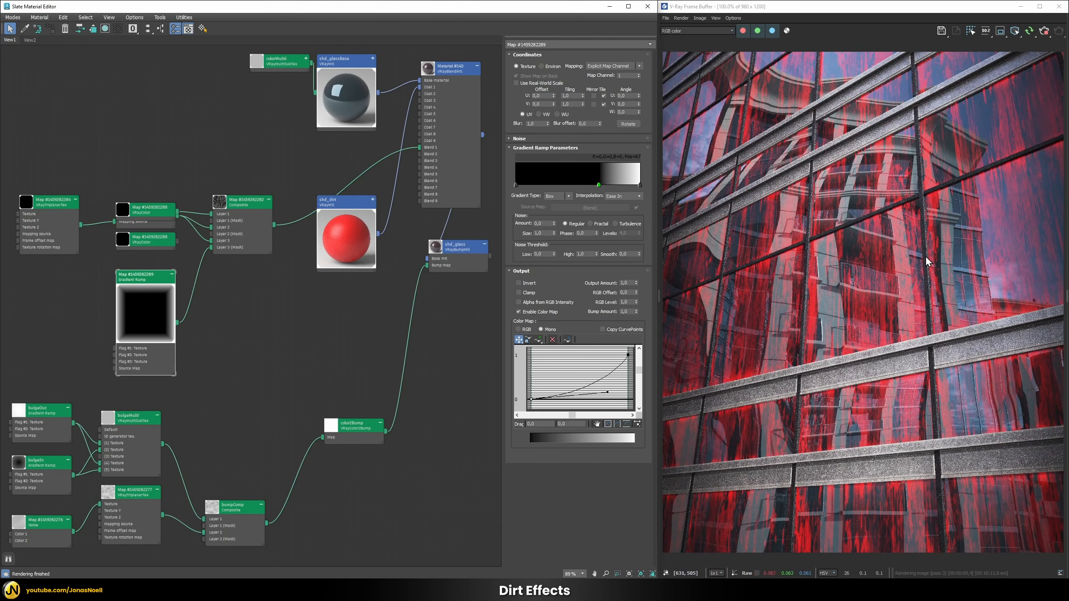
Add a new layer directly beneath the masked top layer of the dirt Composite and assign a Gradient Ramp map to it
double_click(248, 205)
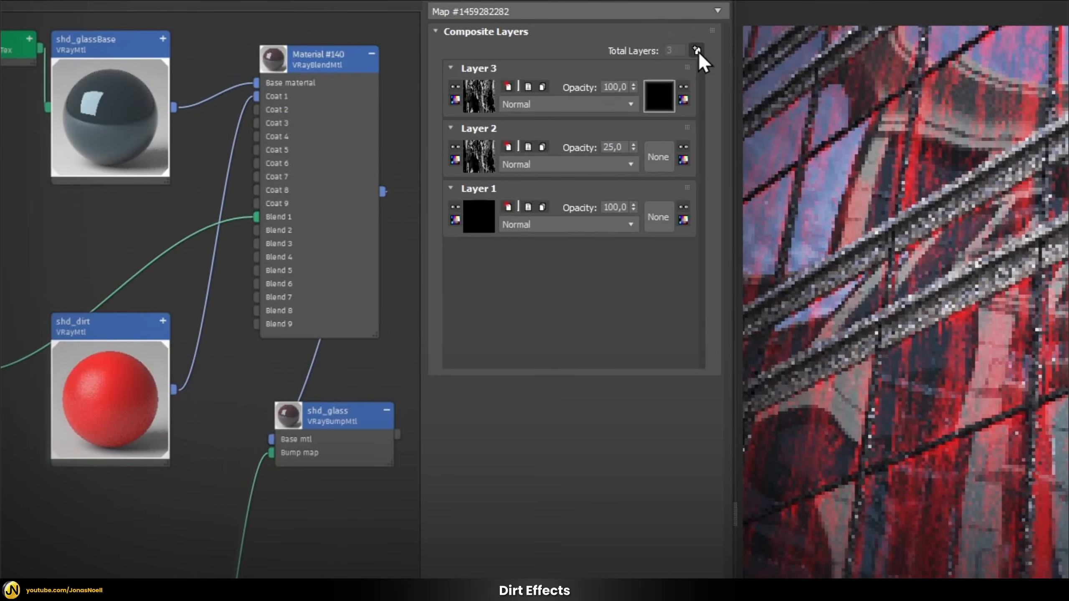
left_click(696, 50)
left_click_drag(688, 68, 683, 167)
left_click(474, 162)
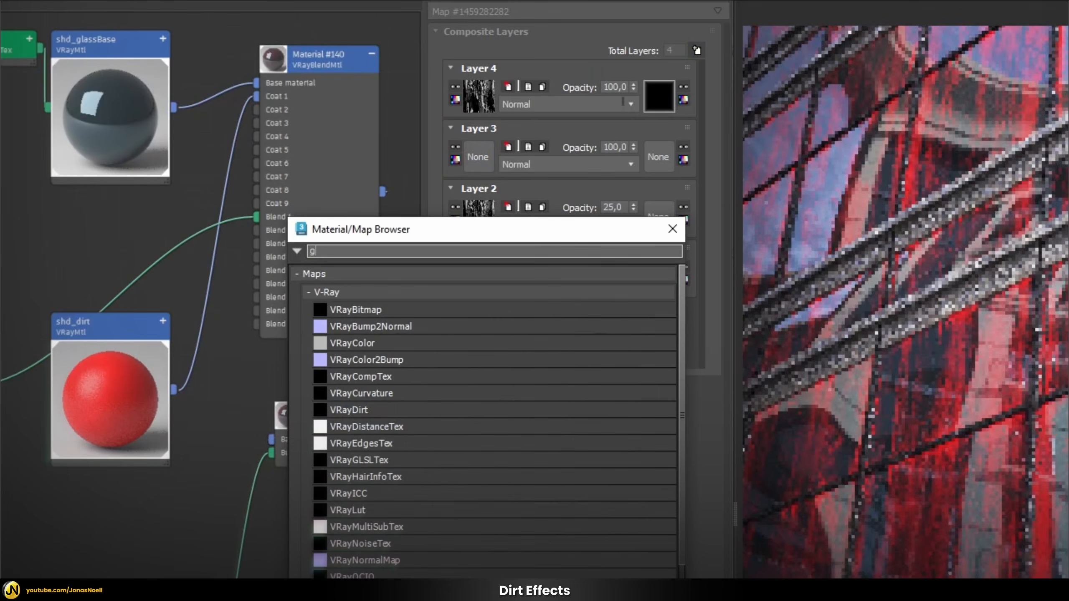
type("gra")
double_click(369, 289)
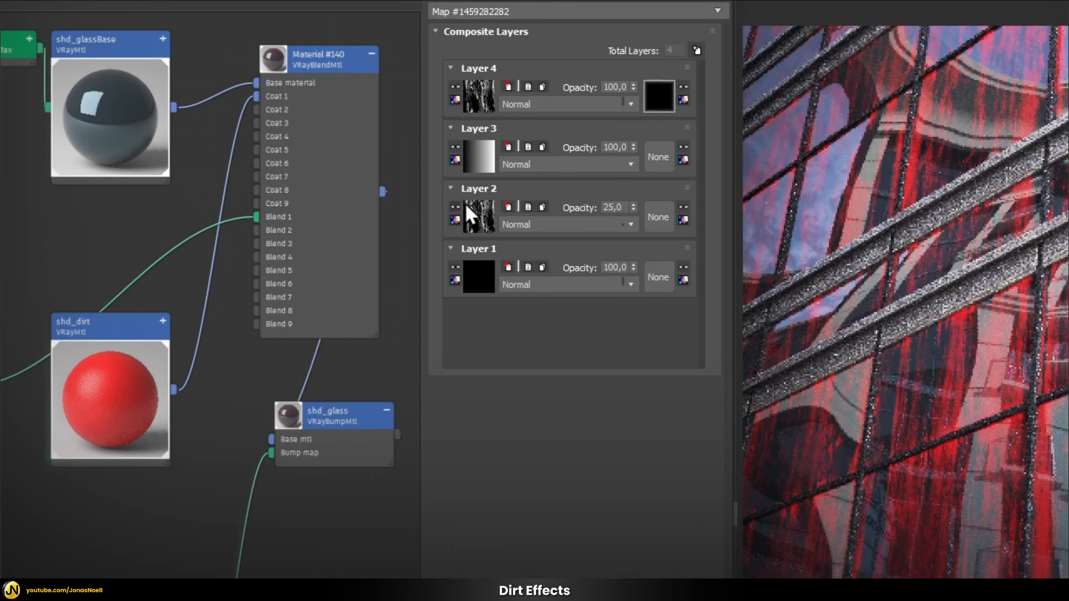
Set the blend mode of the new Gradient Ramp layer to Multiply
left_click(537, 164)
left_click(537, 164)
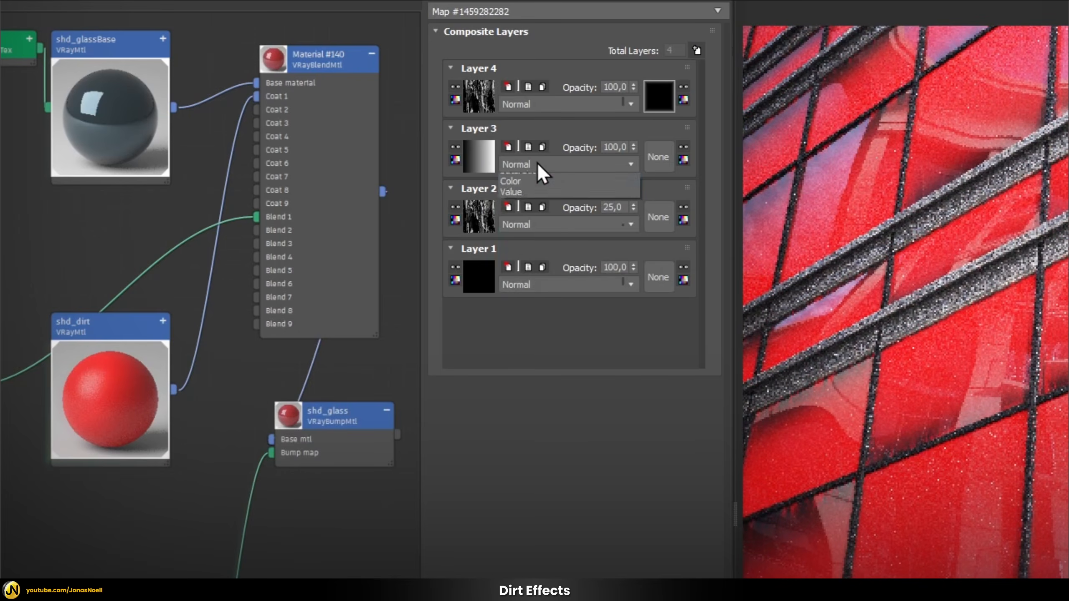
left_click(538, 164)
left_click(531, 234)
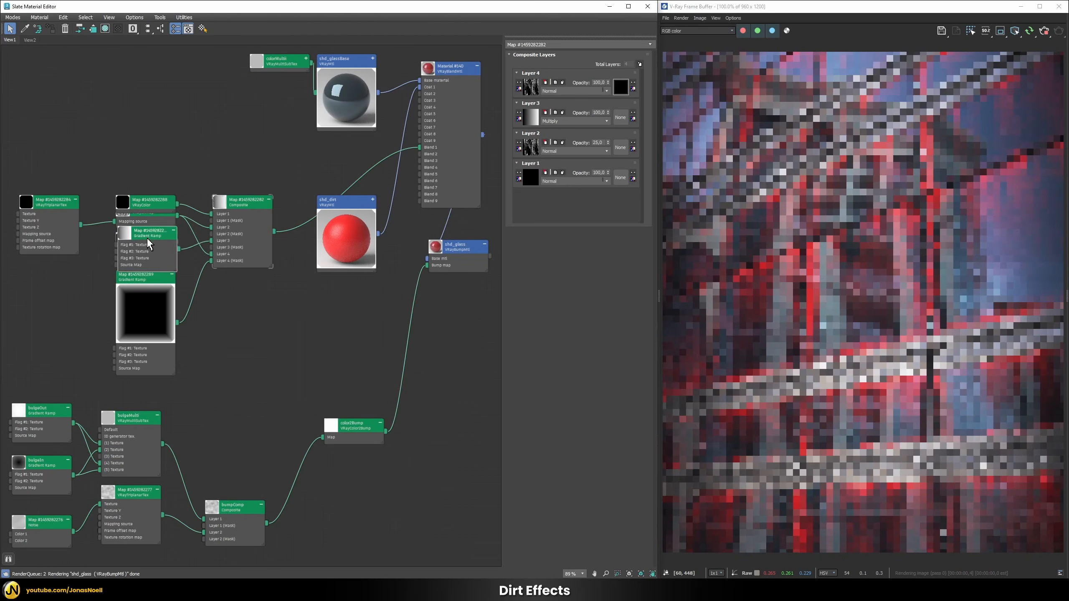
Place the new Gradient Ramp node below the Composite node and open its parameters
left_click_drag(143, 234, 239, 306)
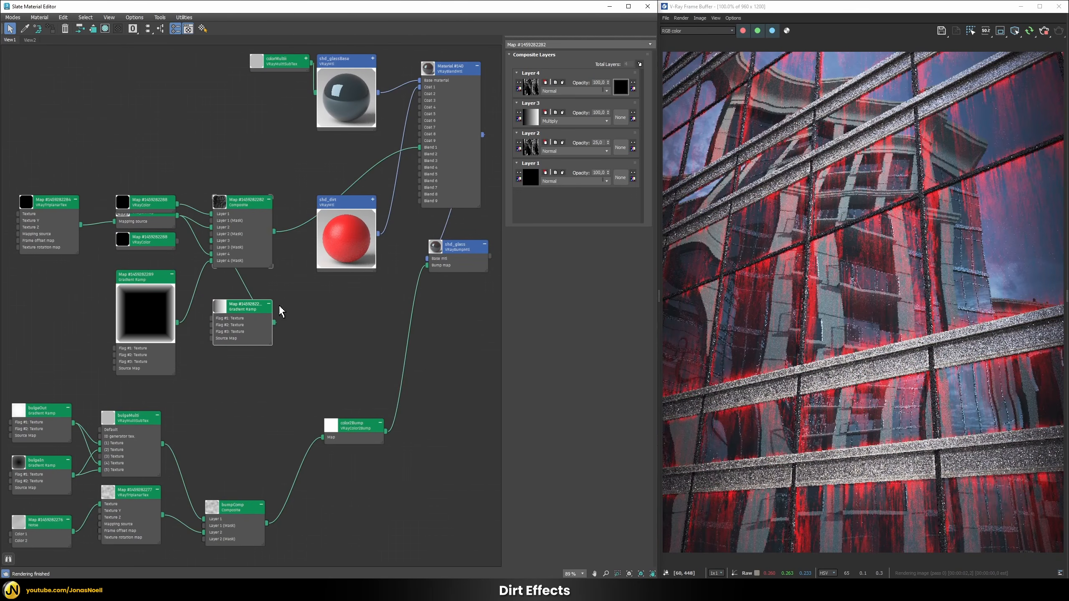
double_click(239, 312)
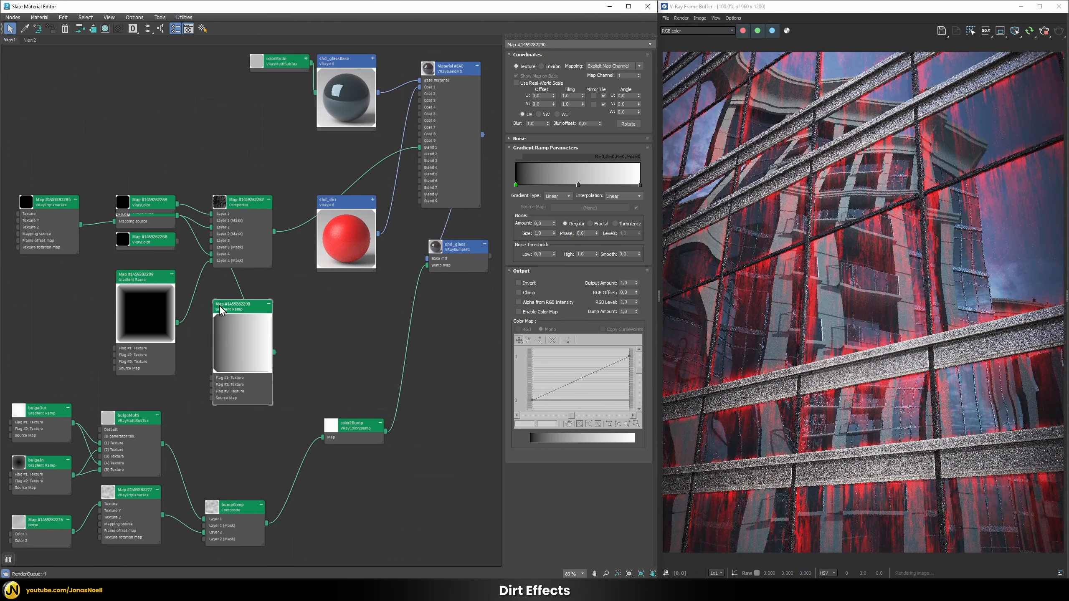
left_click(622, 112)
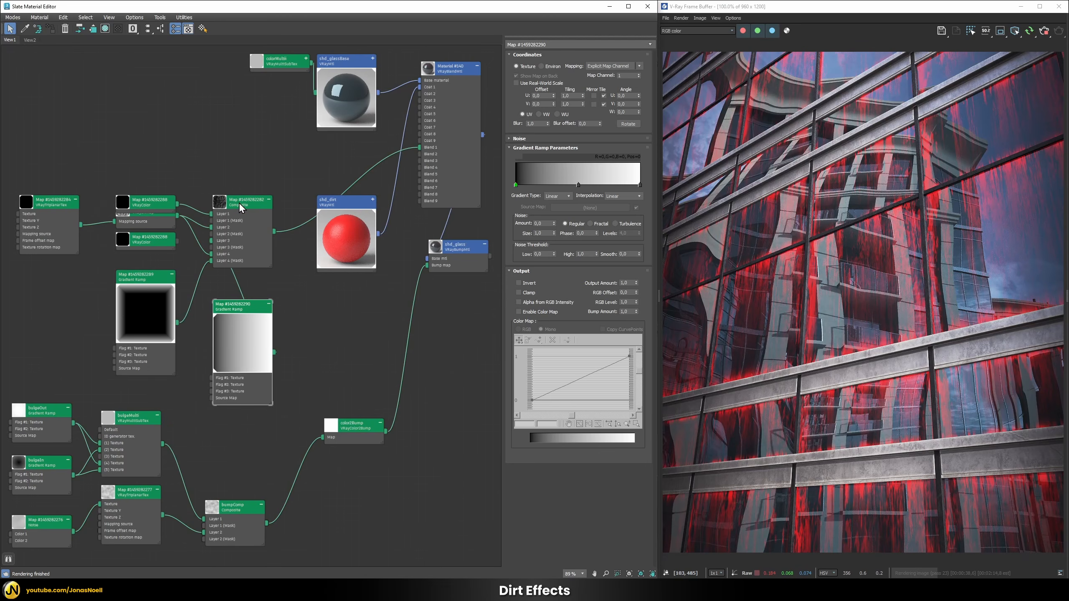
Set the opacity of the Multiply gradient layer in the dirt Composite to 75
double_click(251, 199)
double_click(600, 112)
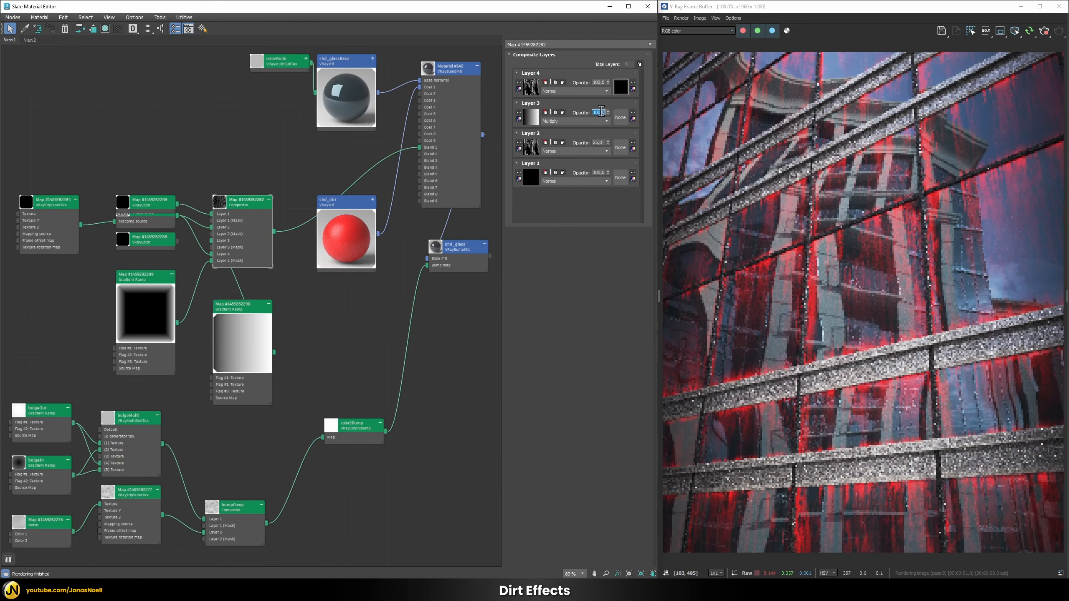
type("75")
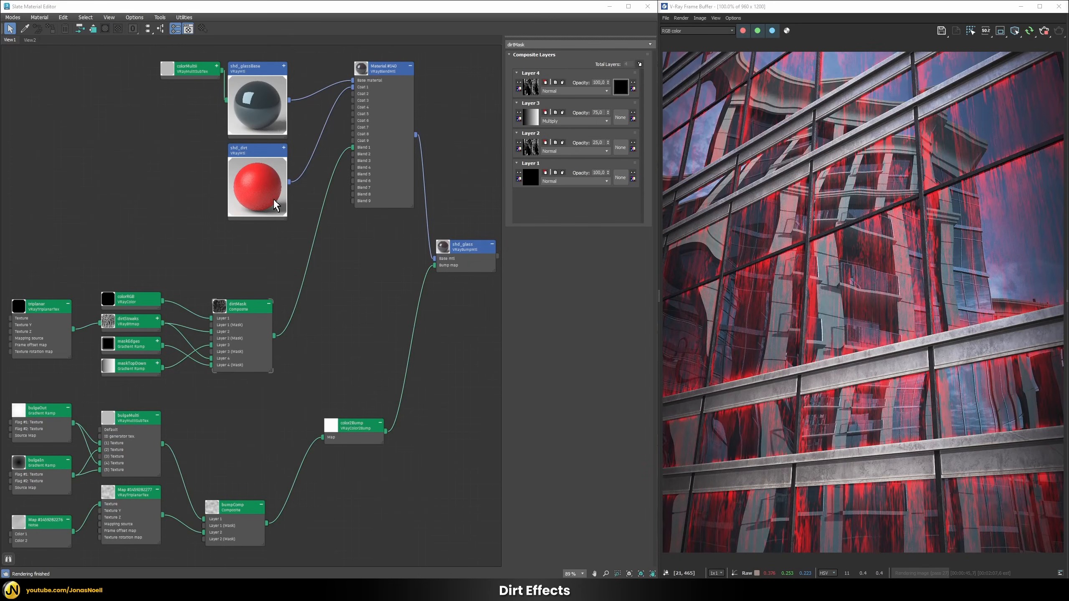
Change the shd_dirt material's diffuse color from red to a dark brown with display RGB 40, 19, 3
double_click(262, 194)
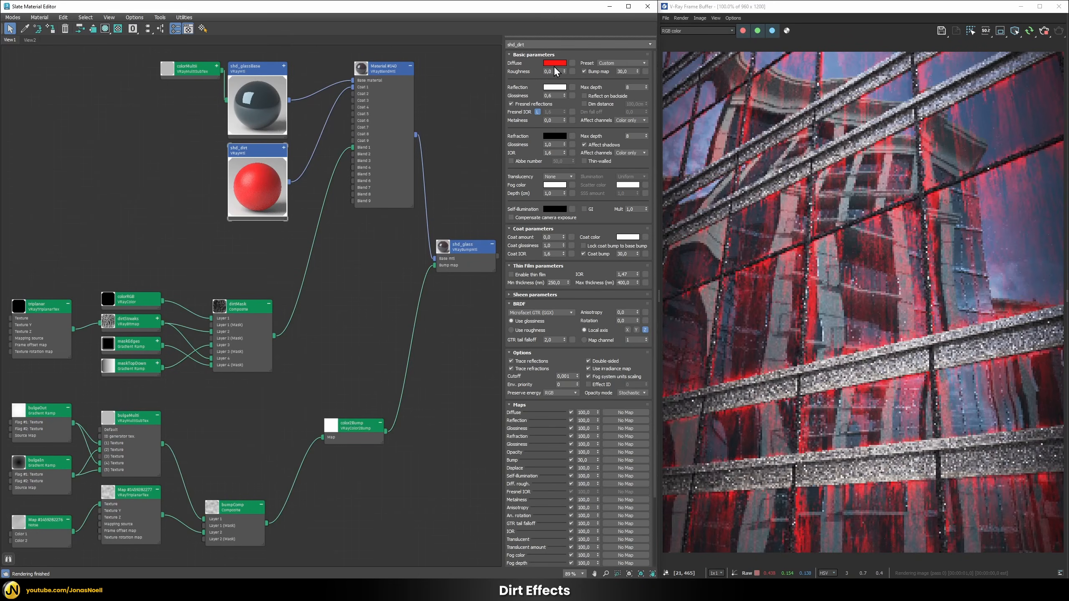
left_click(555, 62)
left_click_drag(496, 141, 446, 144)
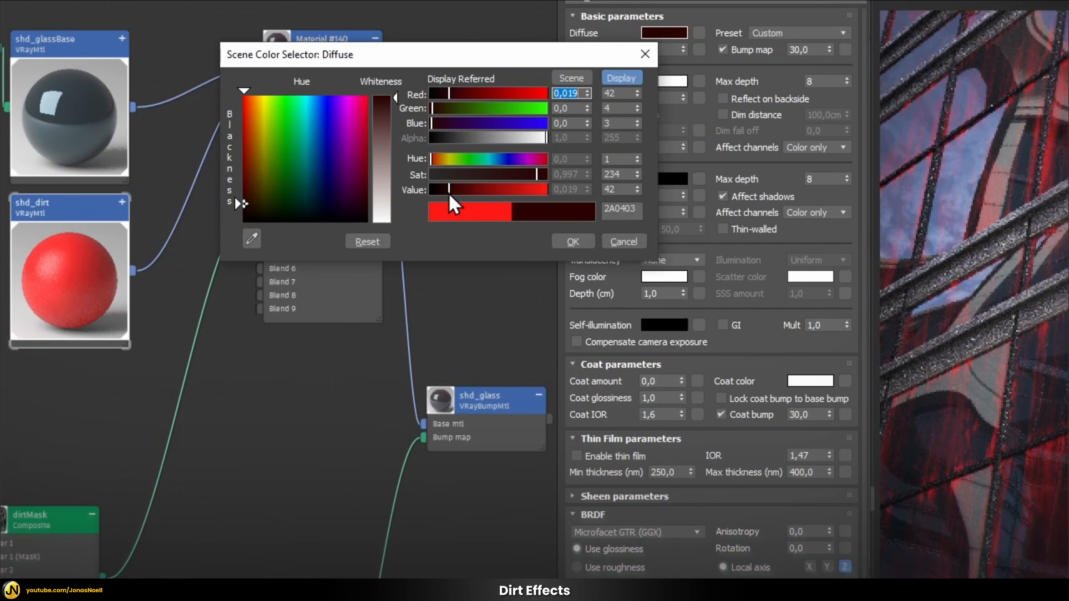
left_click_drag(448, 195, 444, 192)
left_click(438, 162)
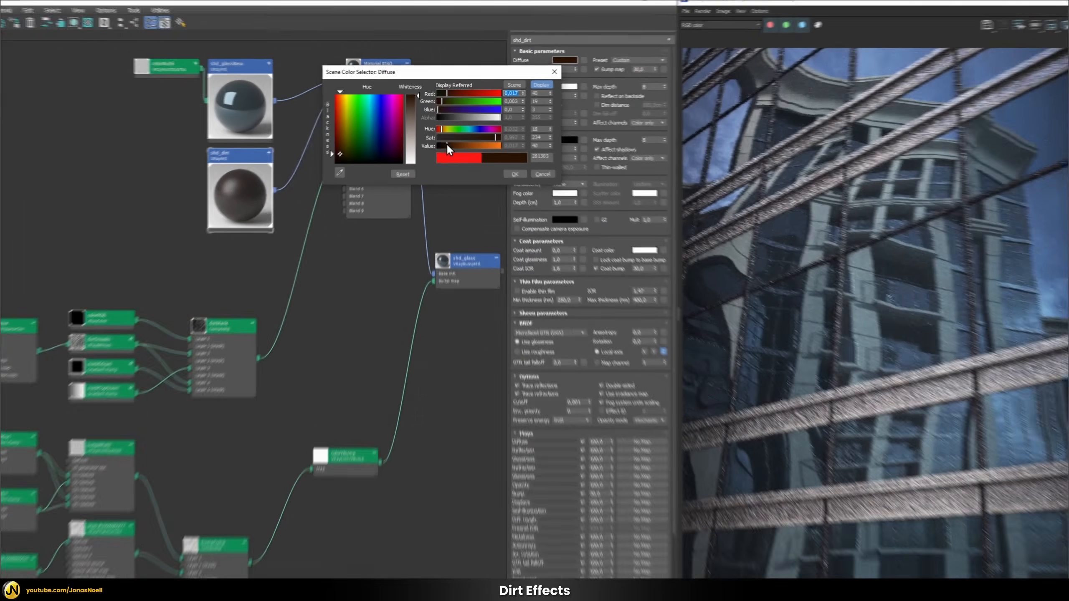
left_click(447, 190)
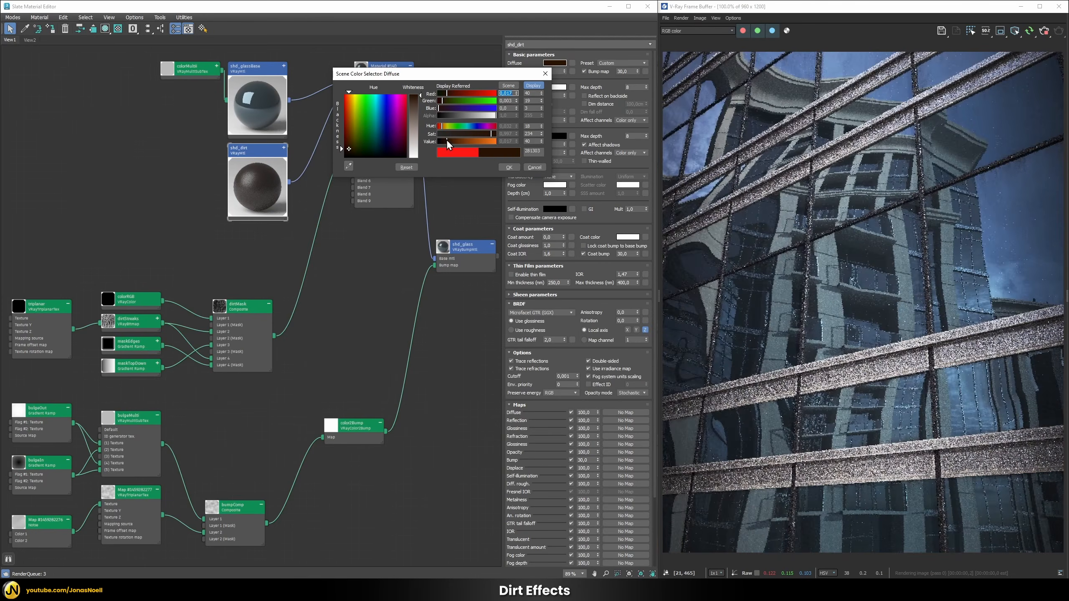
left_click(509, 167)
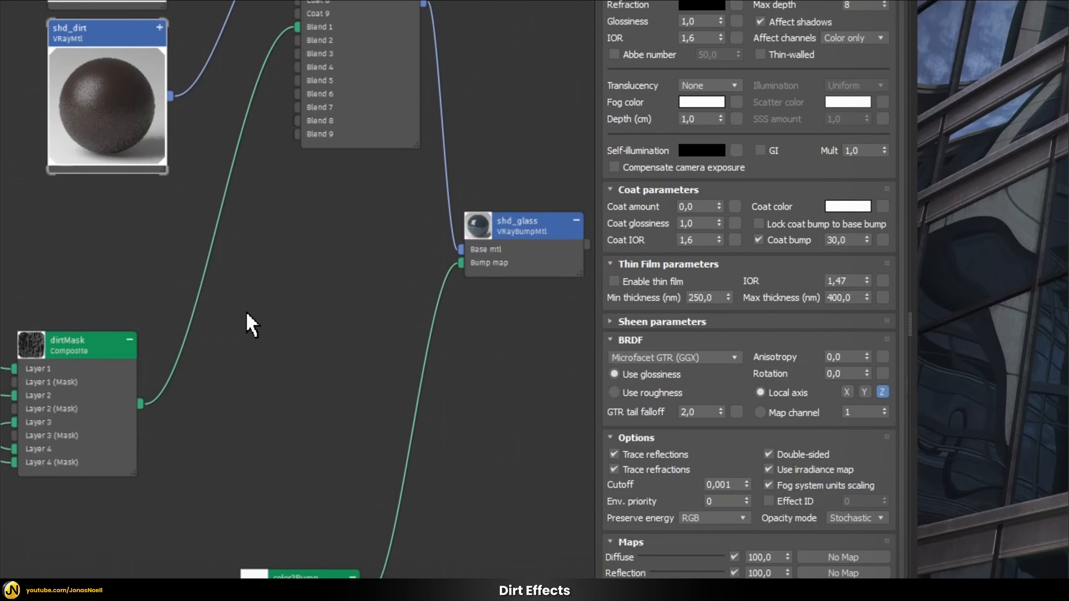
Create a Color Correction map and insert it between the dirtMask Composite and the blend material's Blend 1 input
right_click(326, 289)
mouse_move(279, 342)
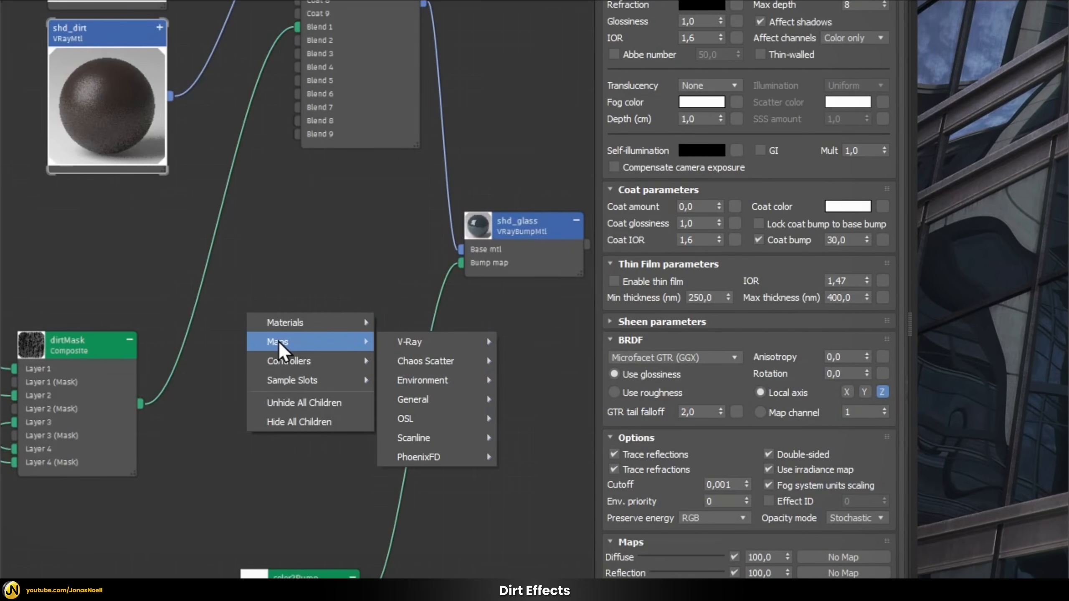
mouse_move(418, 399)
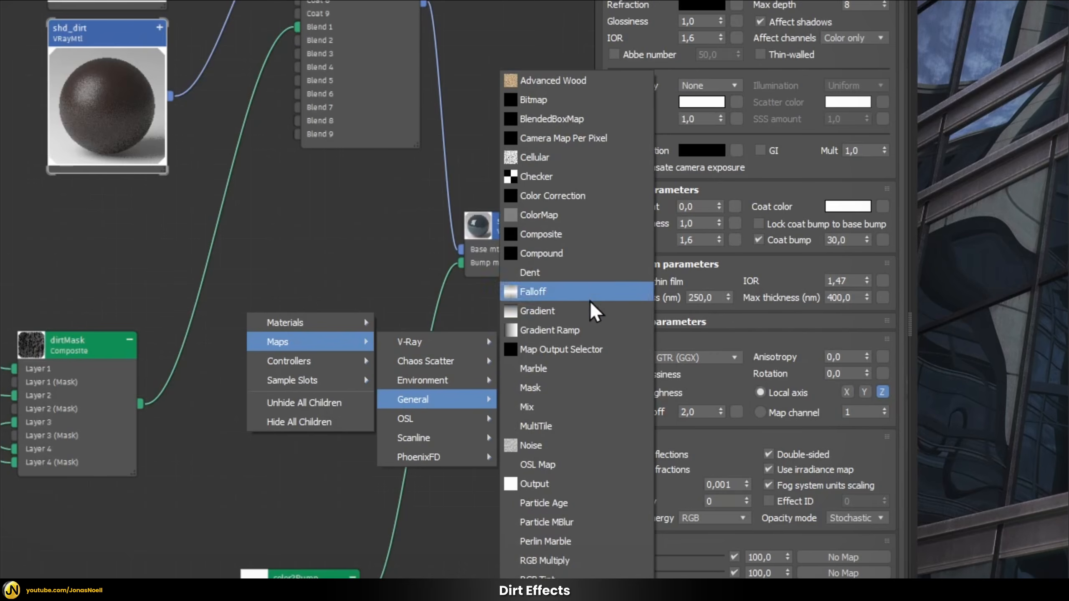
left_click(556, 196)
left_click_drag(140, 402, 194, 339)
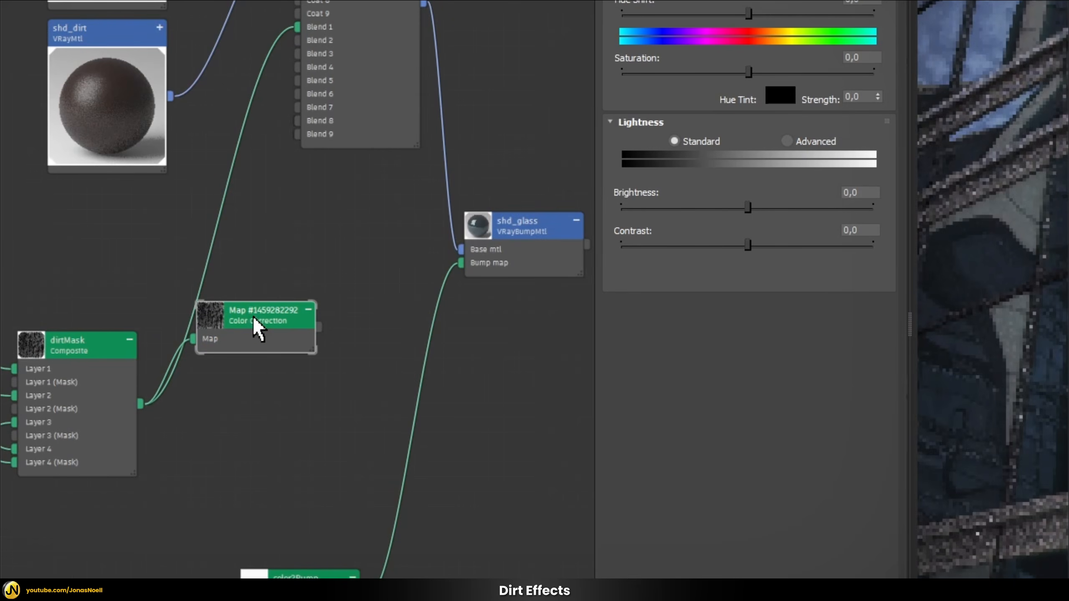
left_click_drag(318, 328, 296, 27)
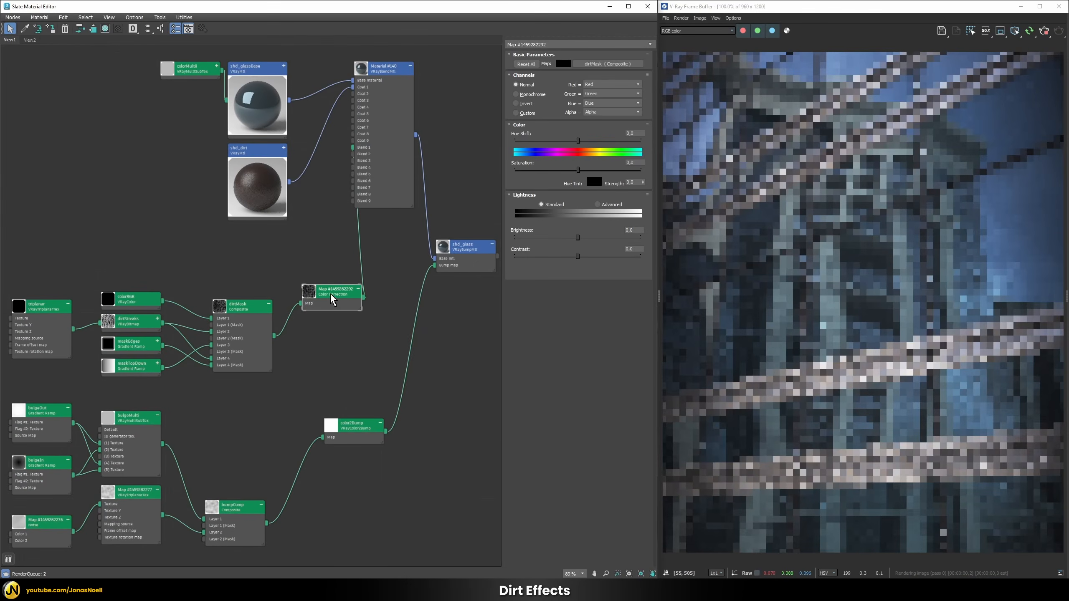
Switch the Color Correction map's lightness to Advanced, with RGB gain 200 and gamma/contrast 0.4
left_click(598, 203)
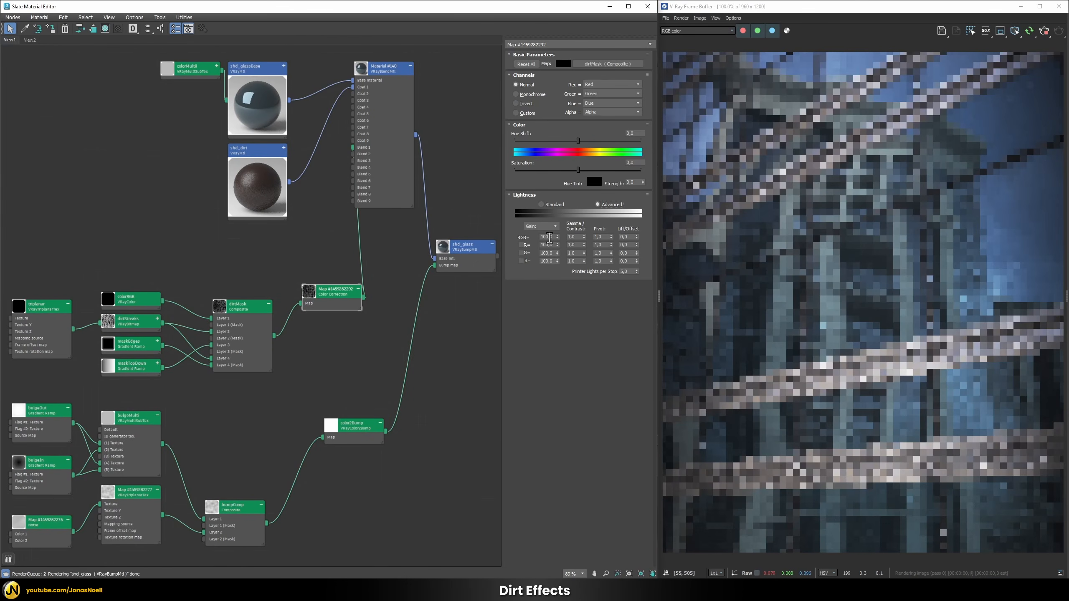
double_click(547, 237)
type("300")
key("Return")
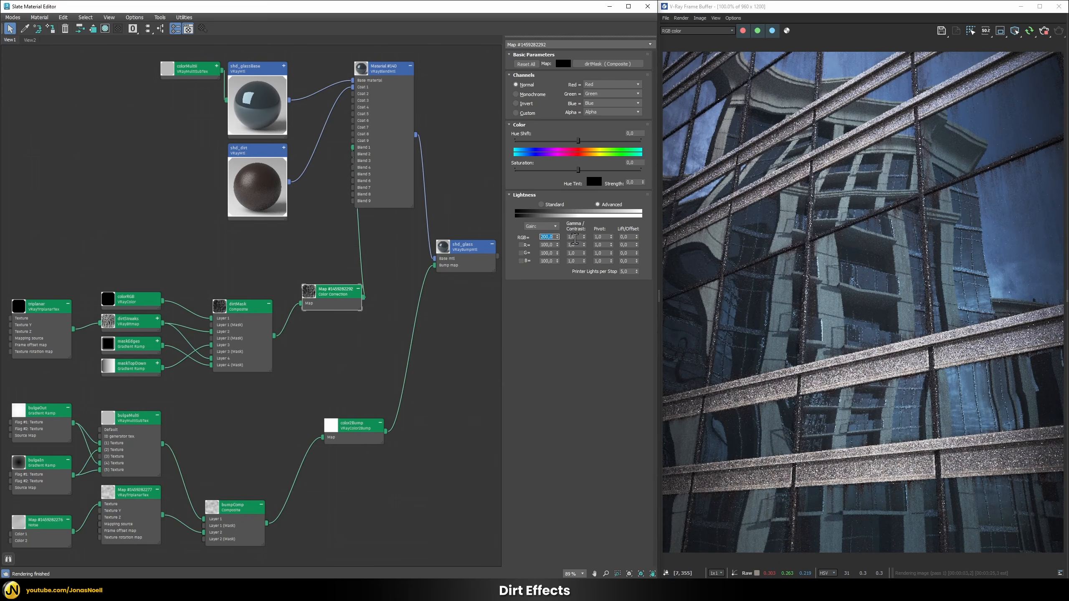
double_click(574, 238)
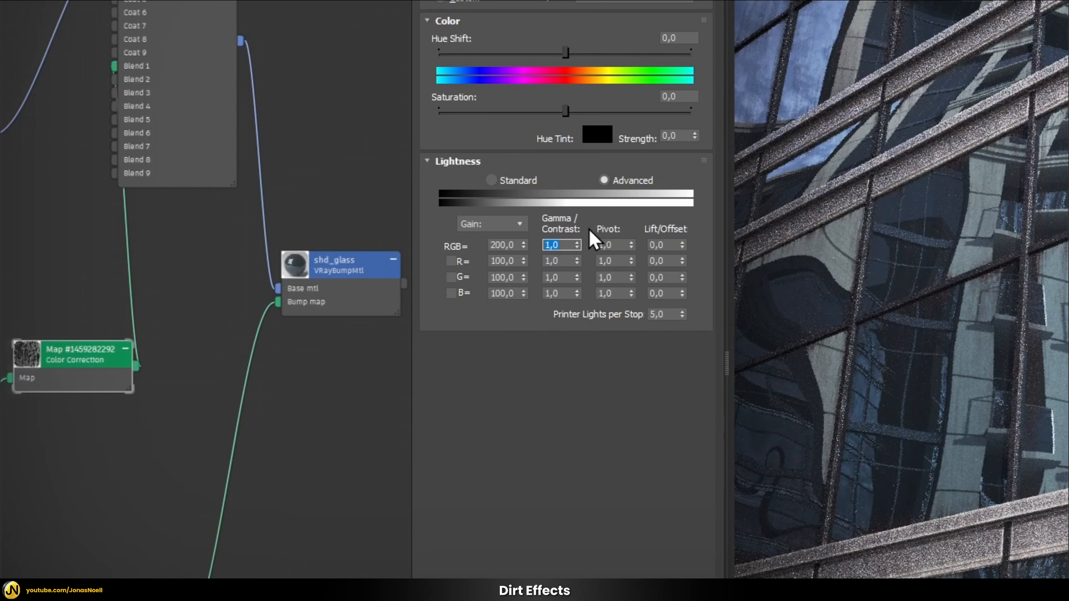
key("Return")
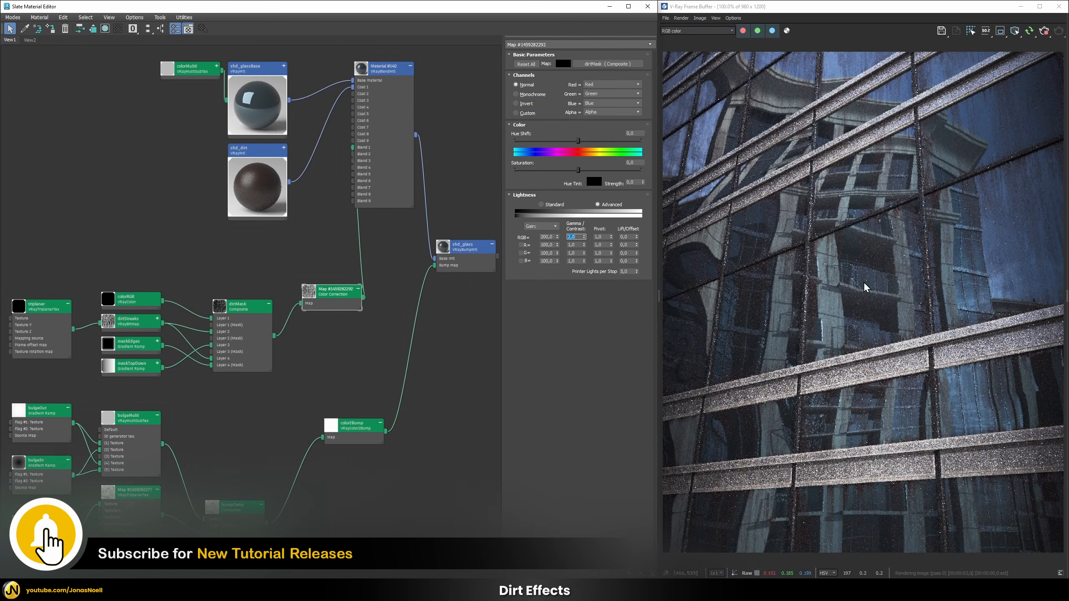
type(",4")
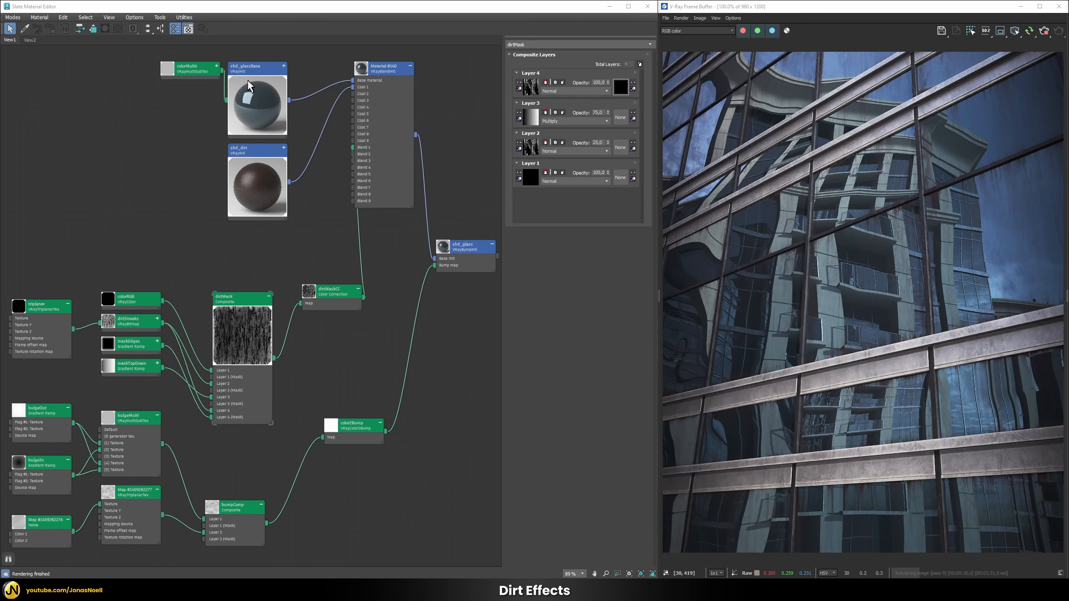
Connect the dirtMask Composite as an instance to the reflection glossiness map of the shd_glassBase material
double_click(253, 69)
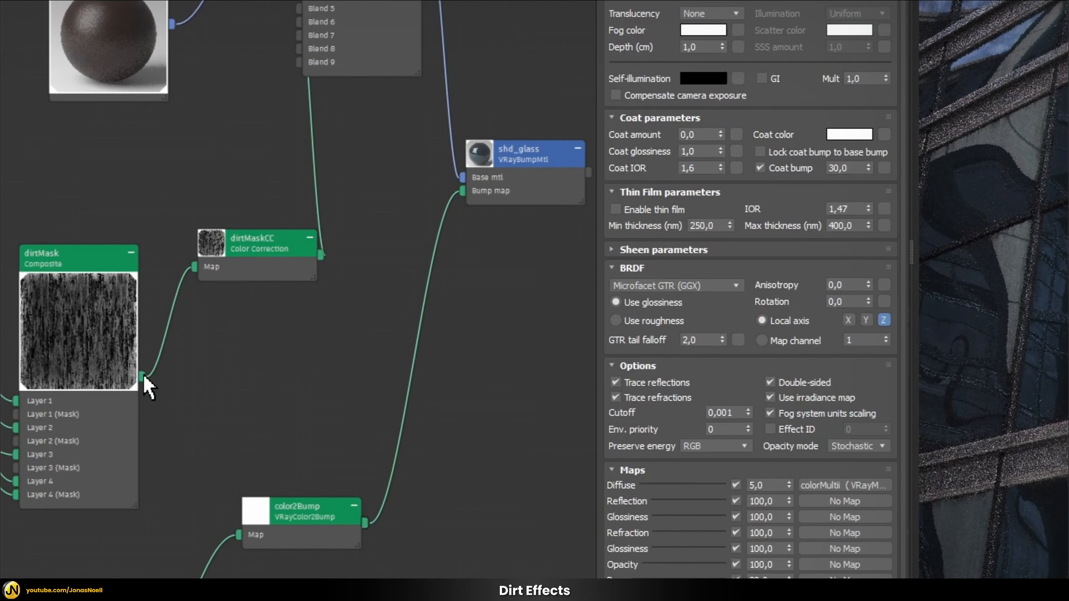
left_click_drag(143, 373, 828, 519)
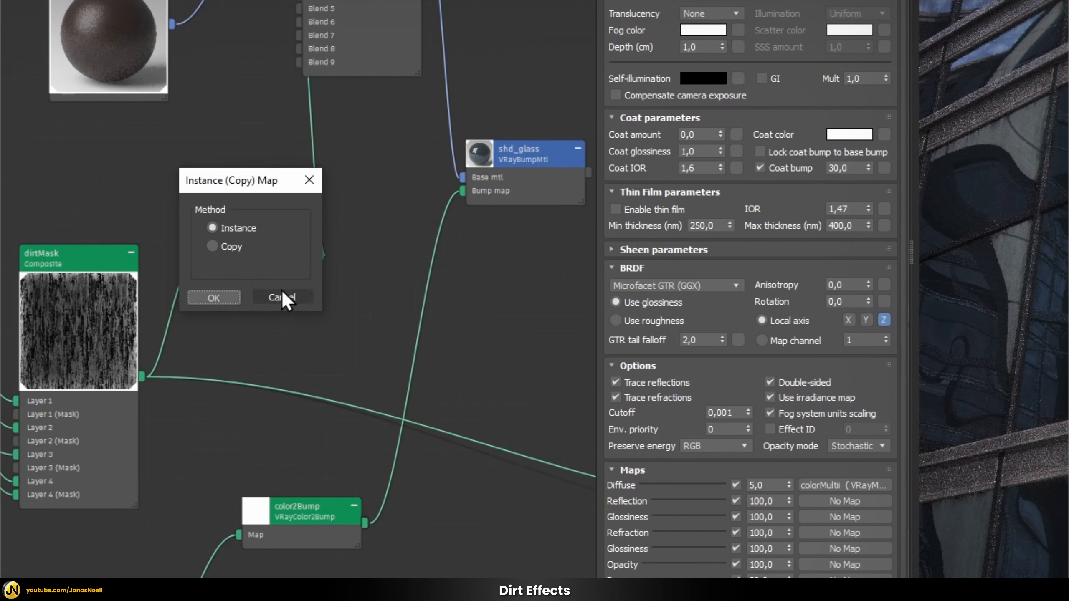
left_click(219, 297)
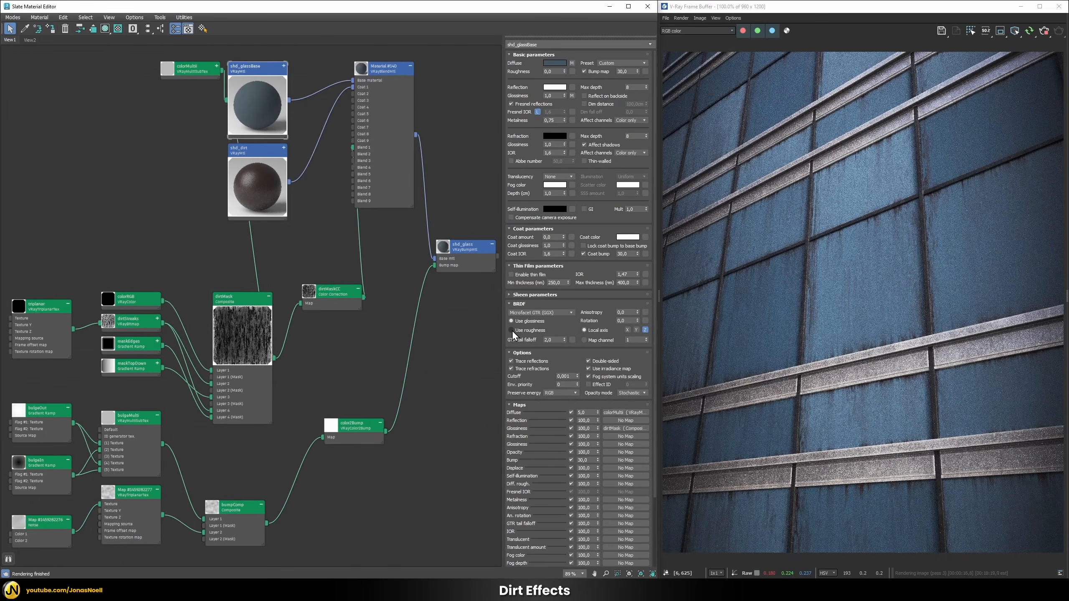
Switch the shd_glassBase BRDF to use roughness and set the reflection roughness to 0
left_click(512, 330)
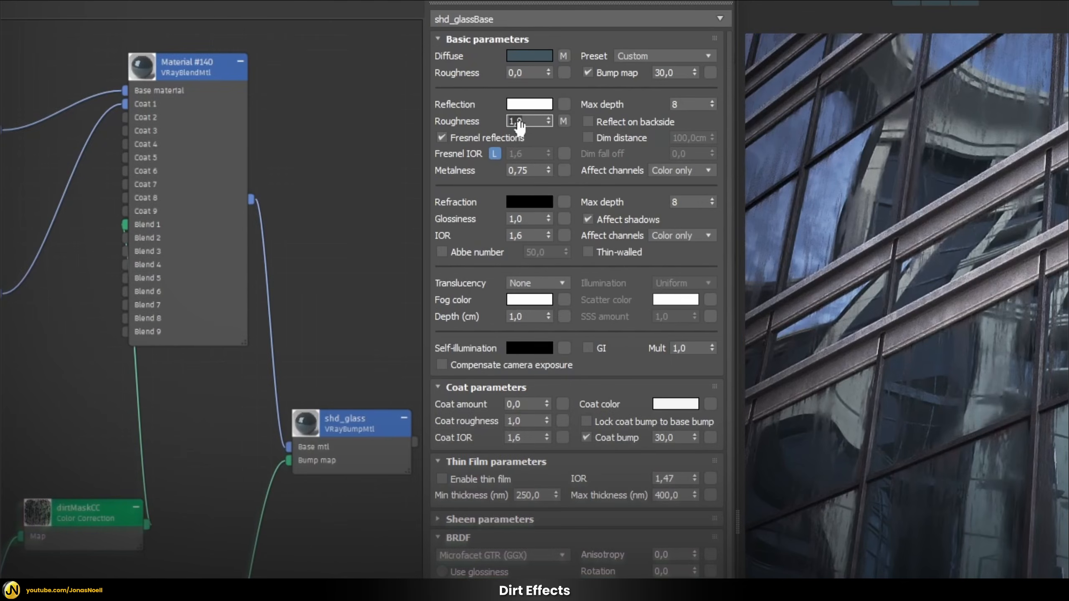
type("0")
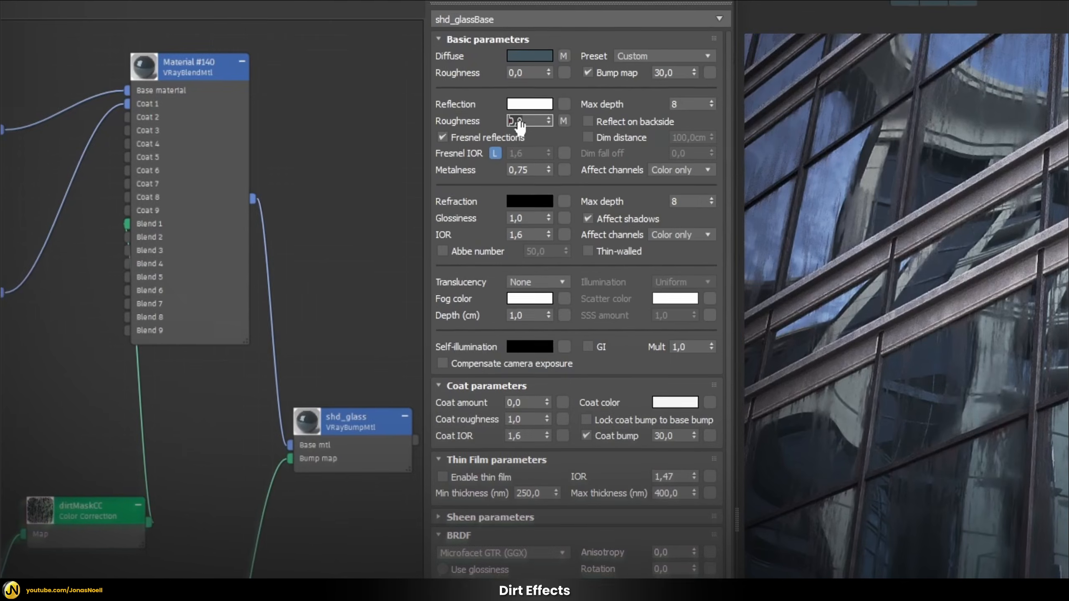
key("Return")
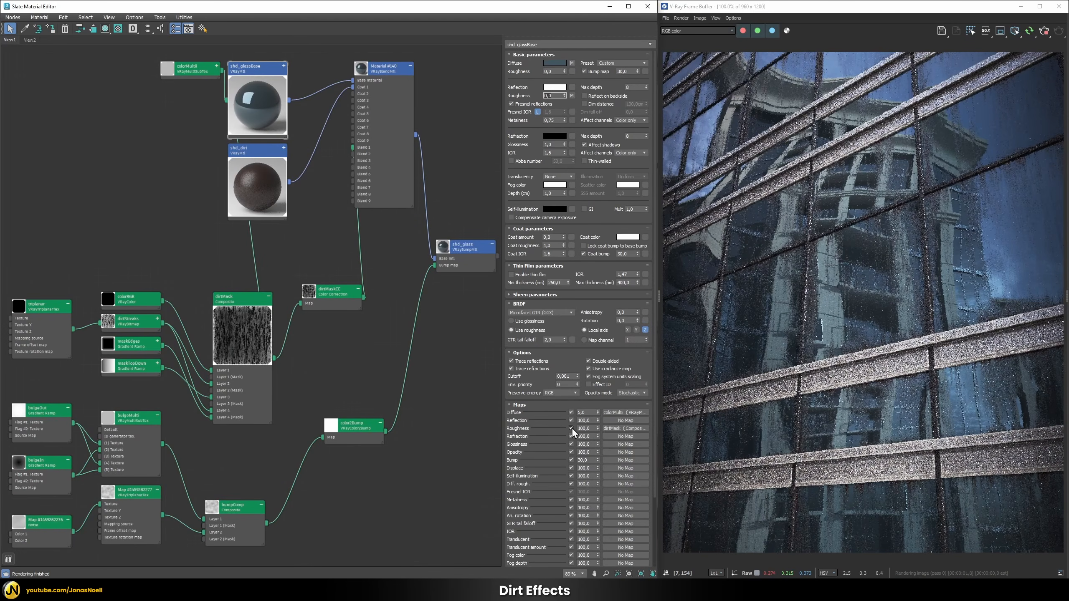
Set the amount of the dirtMask roughness map in shd_glassBase to 50
left_click_drag(579, 429, 599, 427)
type("50")
key("Return")
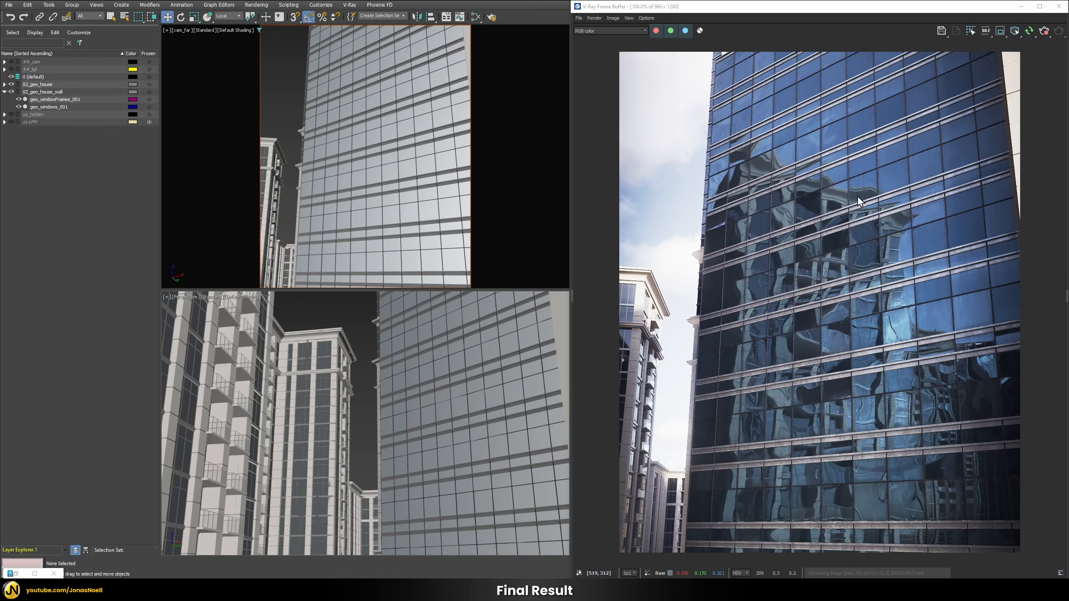
scroll(964, 244, "up", 4)
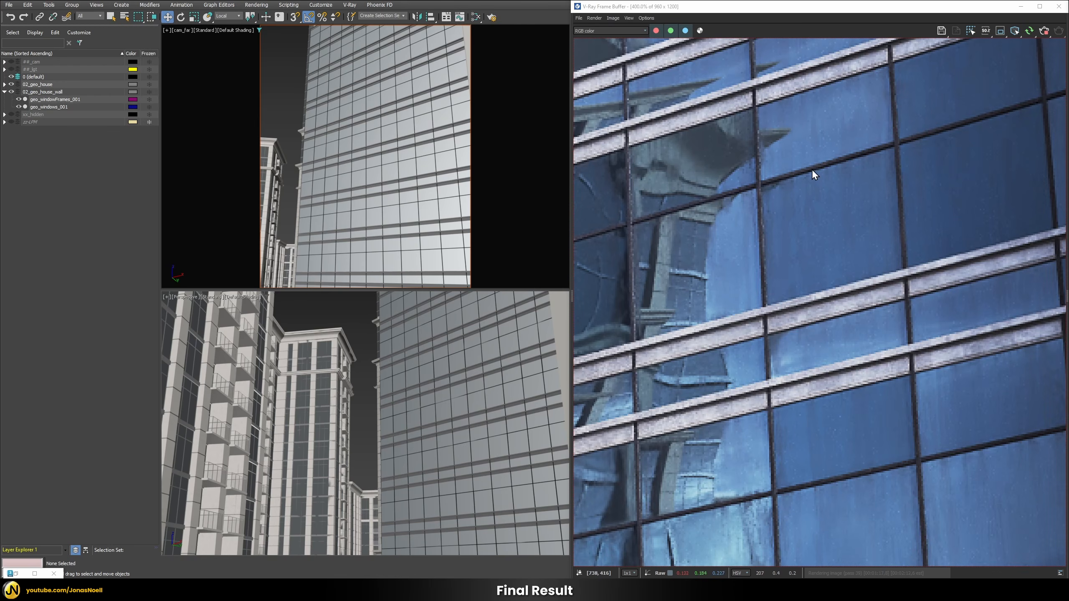
scroll(837, 235, "down", 2)
scroll(867, 223, "down", 2)
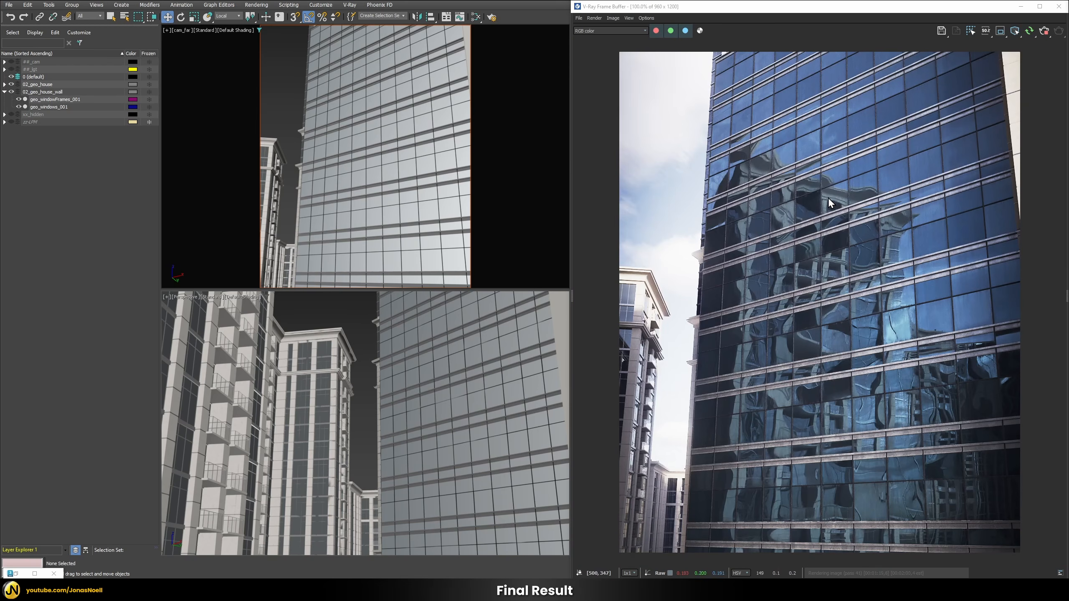